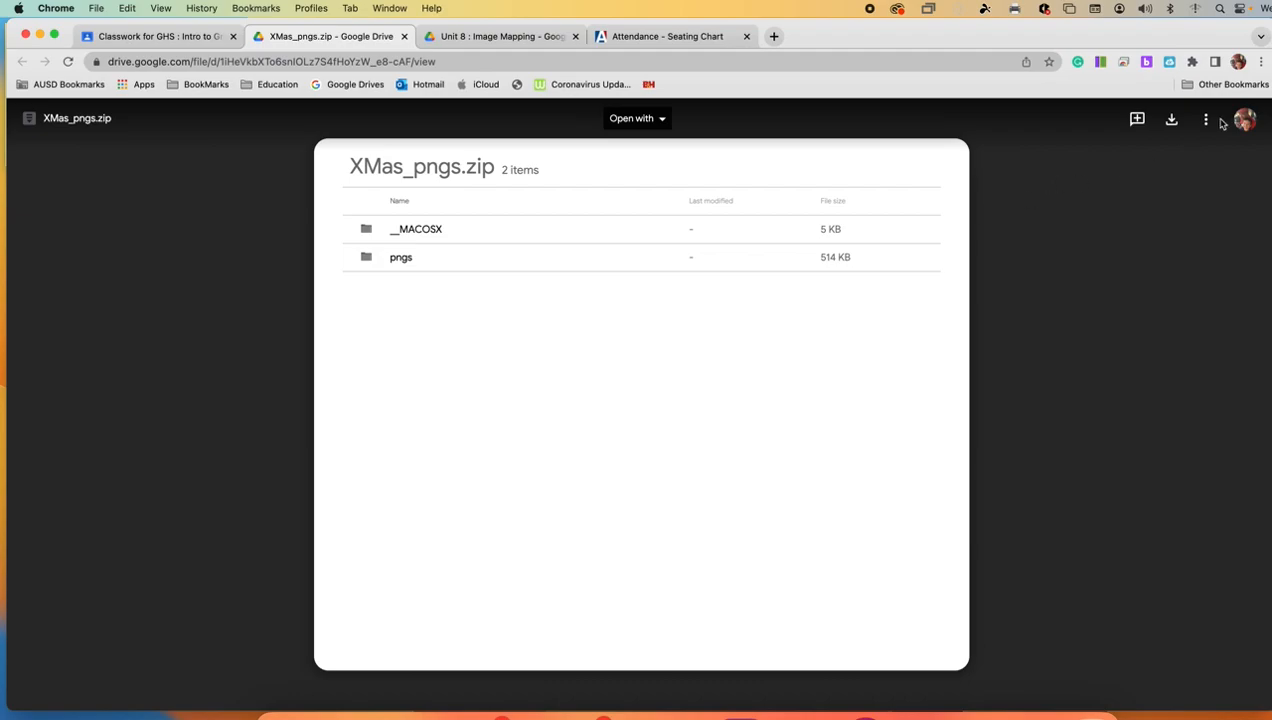
Download XMas_pngs.zip from Google Drive and extract the archive in Finder's Downloads folder
click(1171, 119)
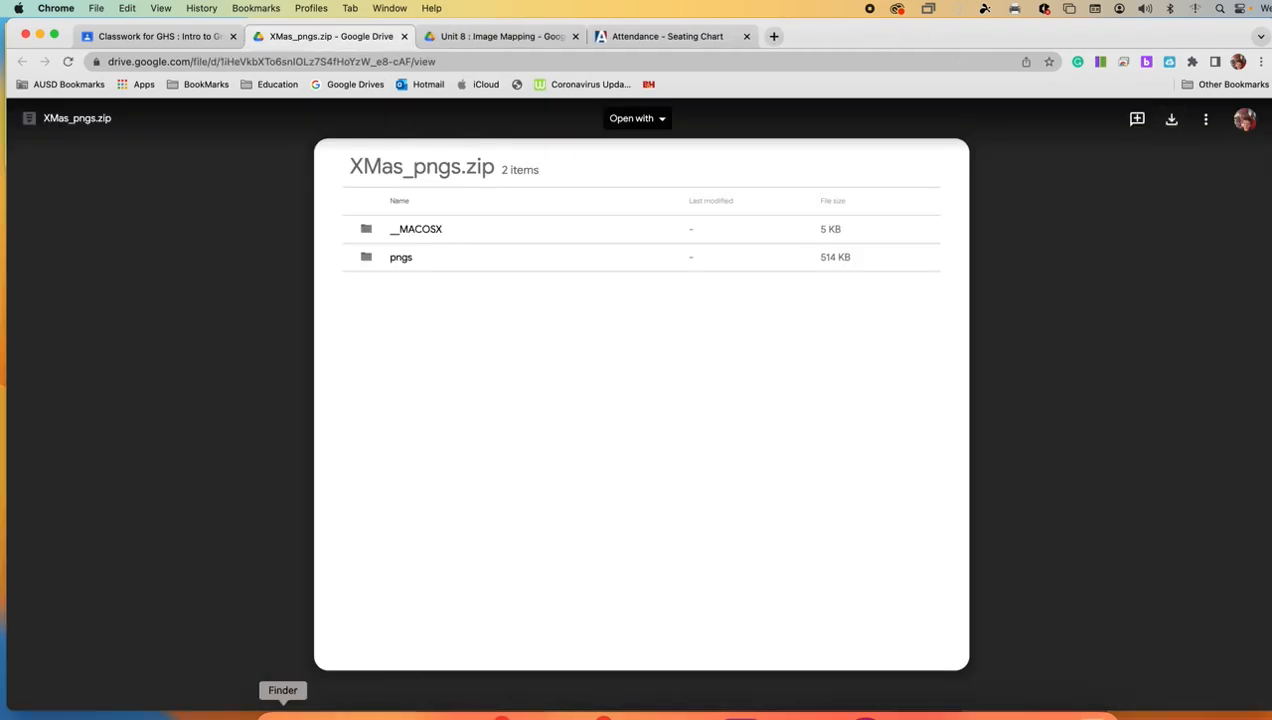
click(283, 713)
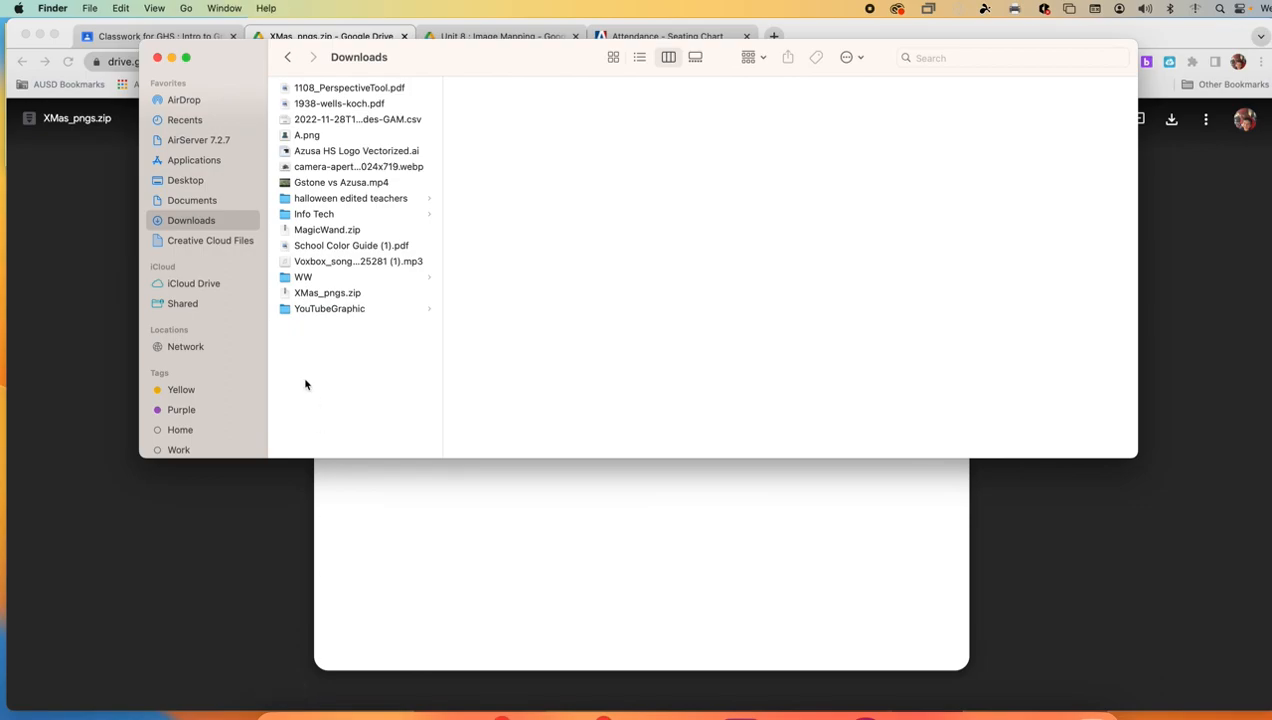
click(300, 294)
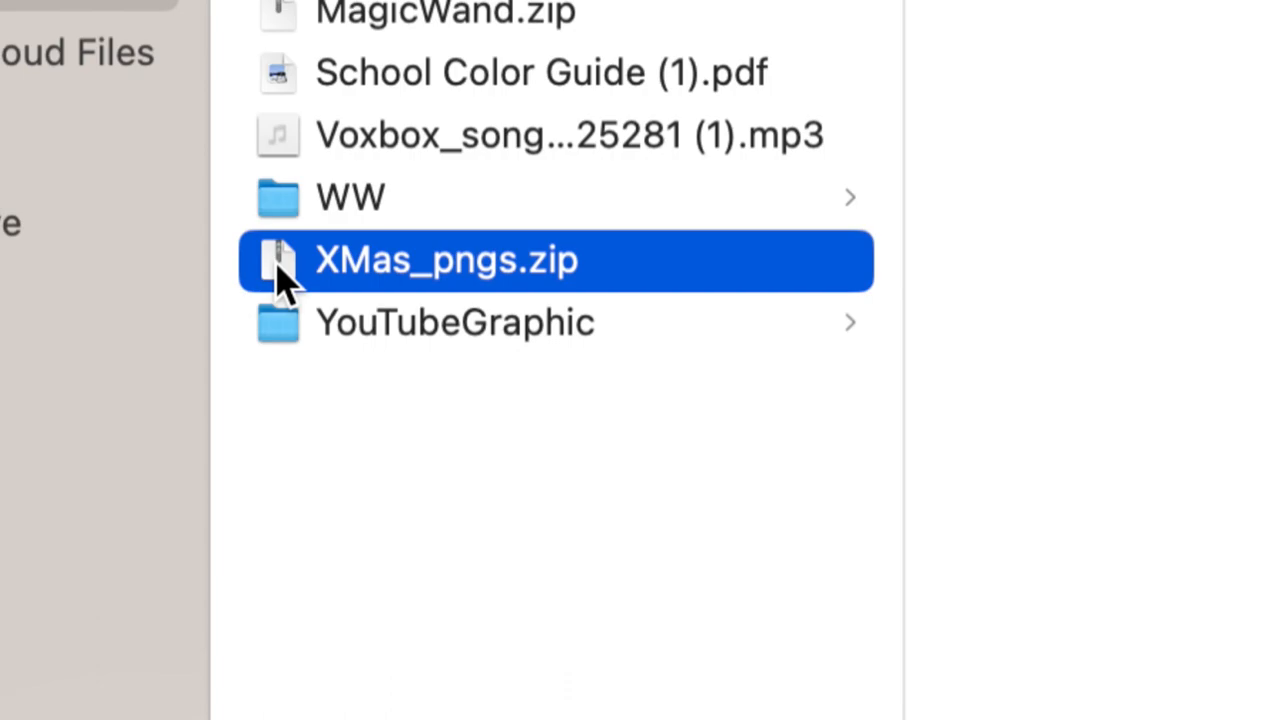
double_click(283, 283)
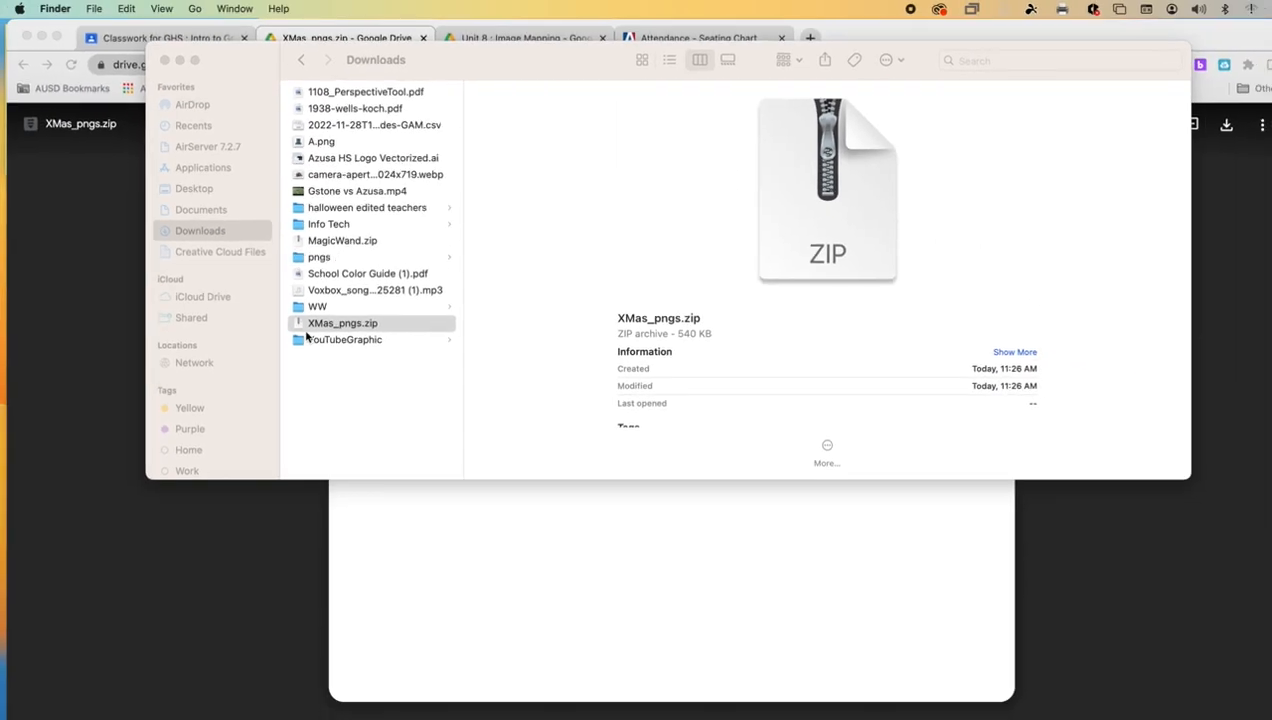
Look through the extracted pngs folder, previewing bell.png, ball_1.png, cocoa.png, lantern.png, drum.png and snow_globe.png
click(316, 258)
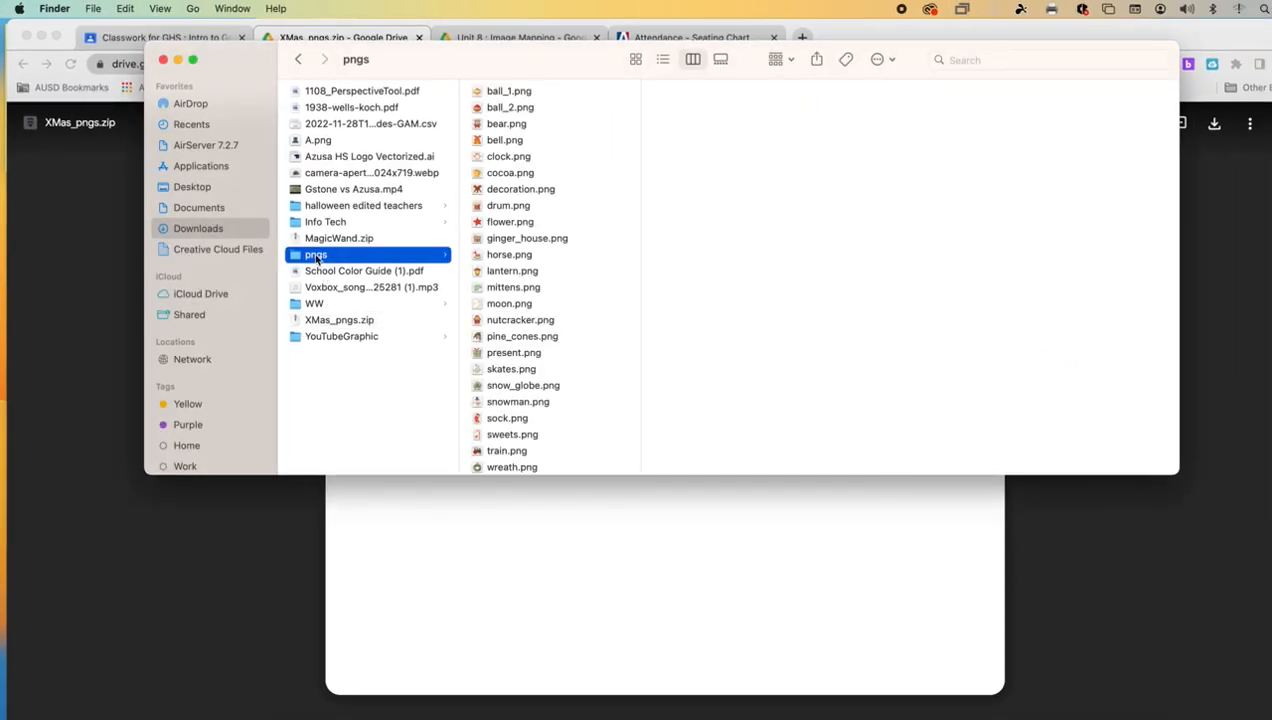
click(311, 258)
click(500, 90)
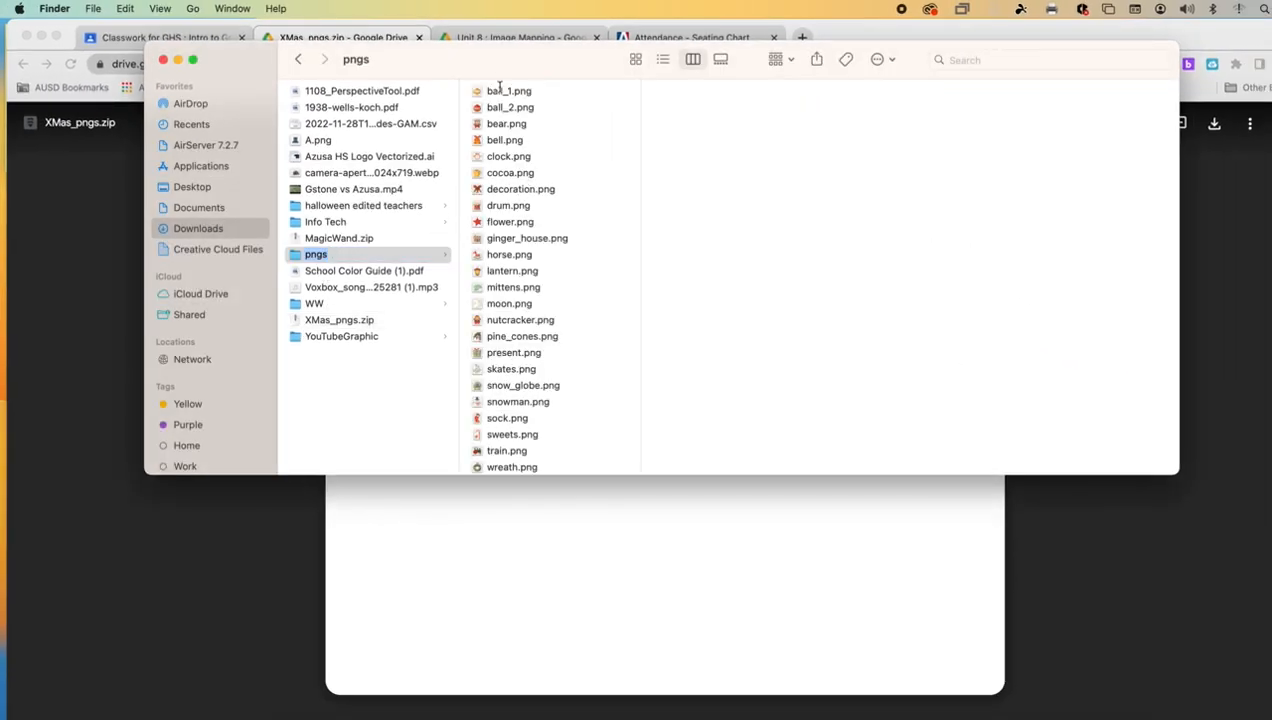
click(506, 144)
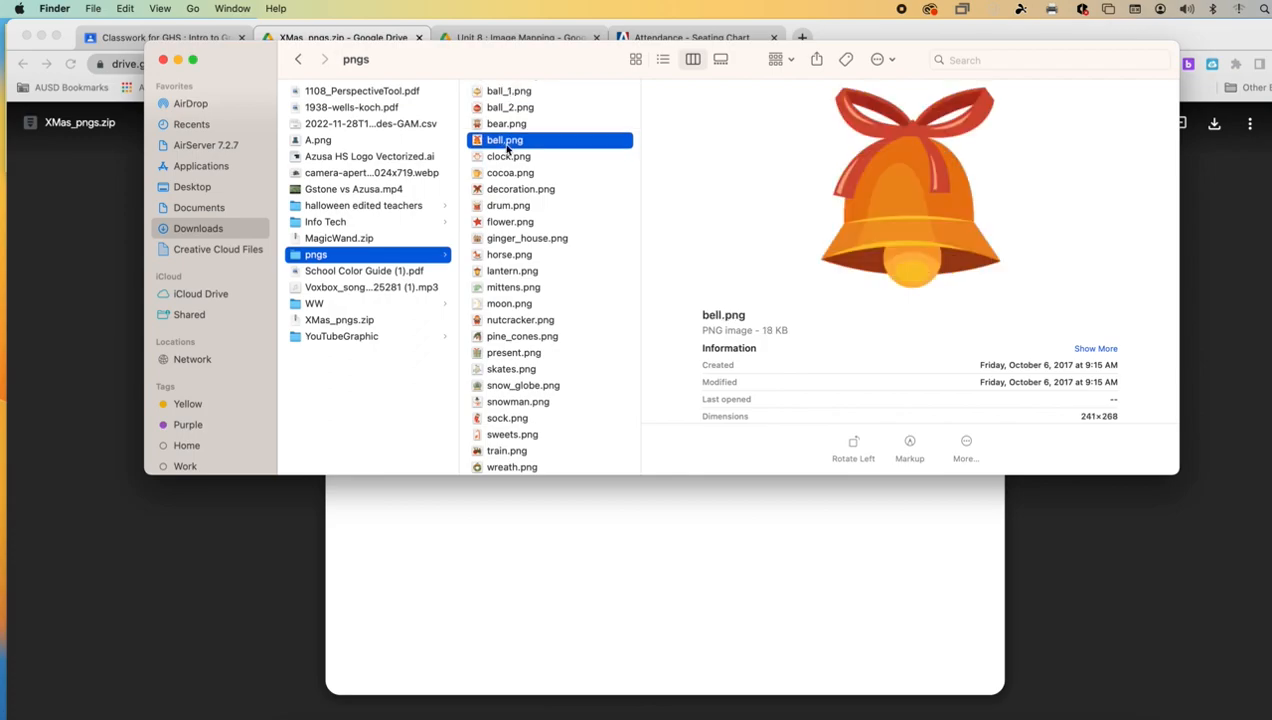
click(489, 92)
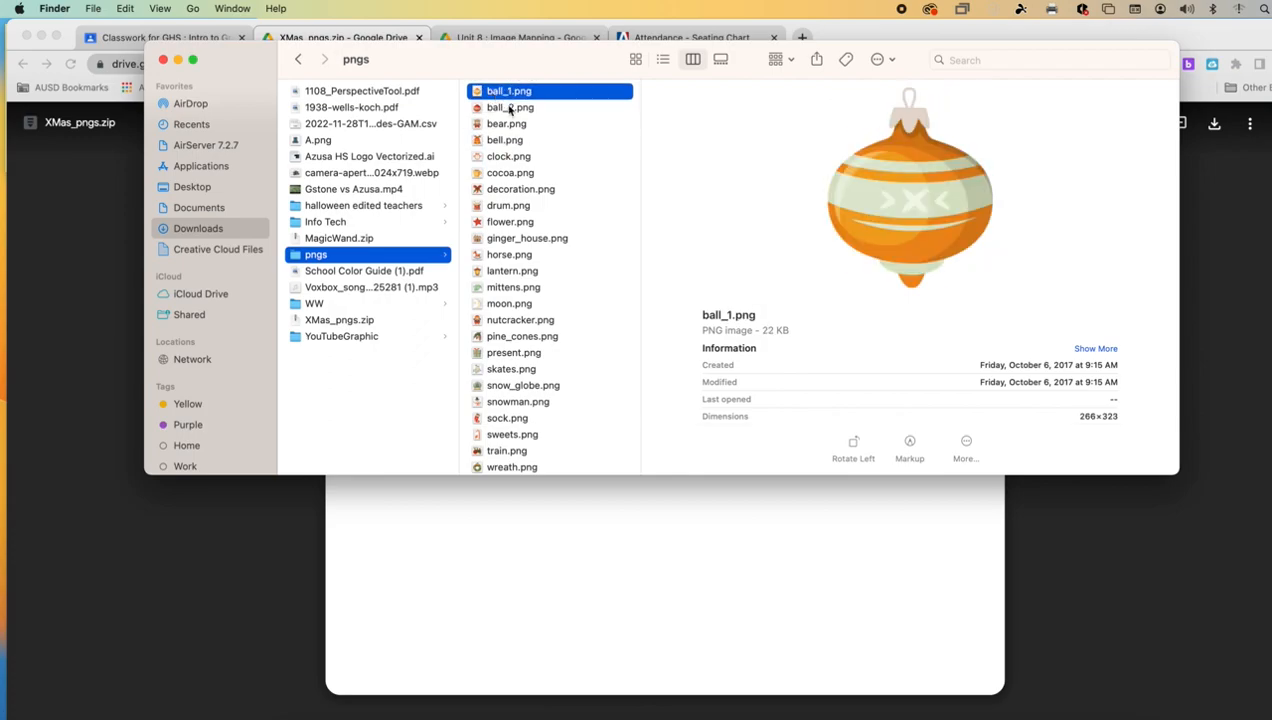
key(space)
key(space)
click(519, 174)
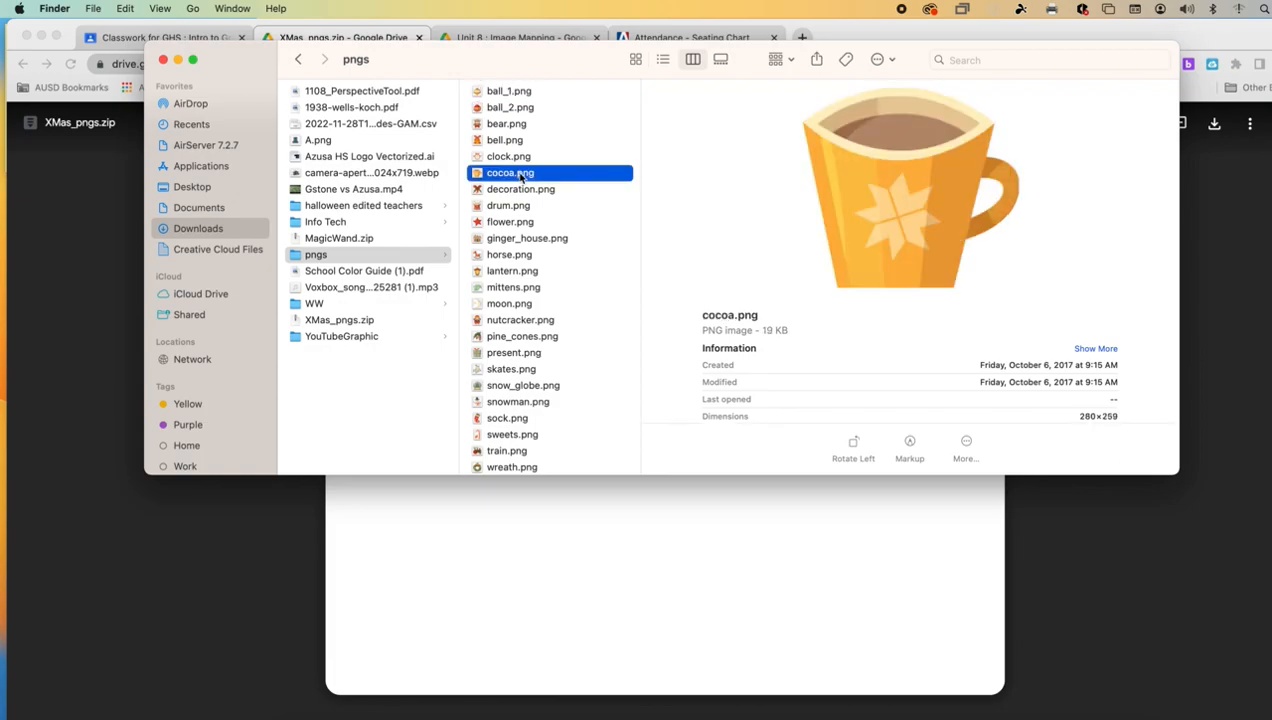
key(space)
key(space)
click(510, 272)
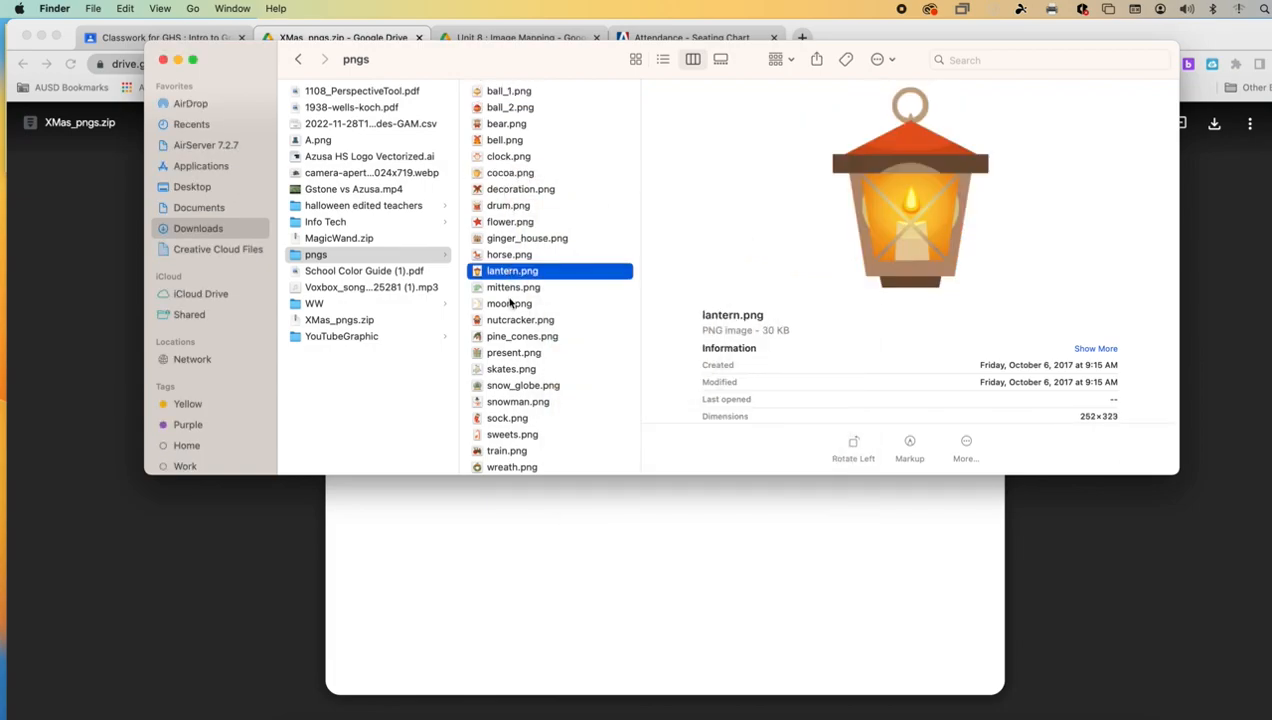
key(space)
key(space)
click(508, 206)
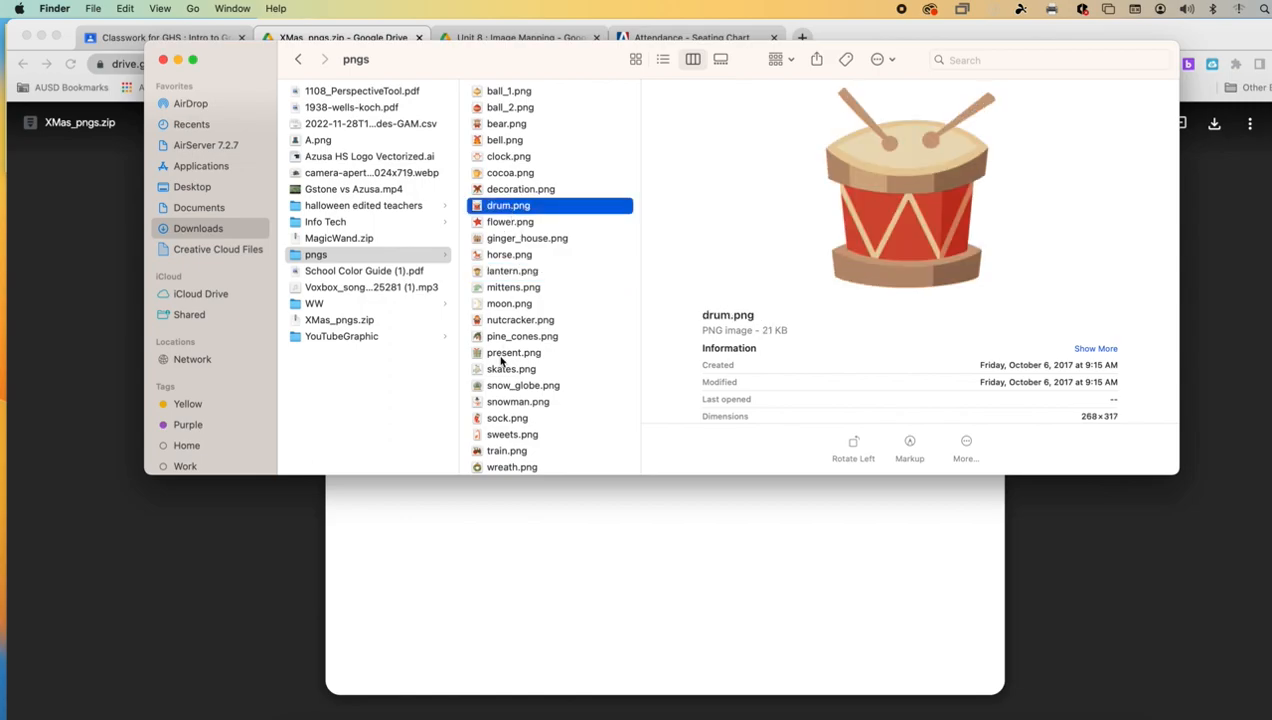
key(space)
key(space)
click(500, 386)
key(space)
key(space)
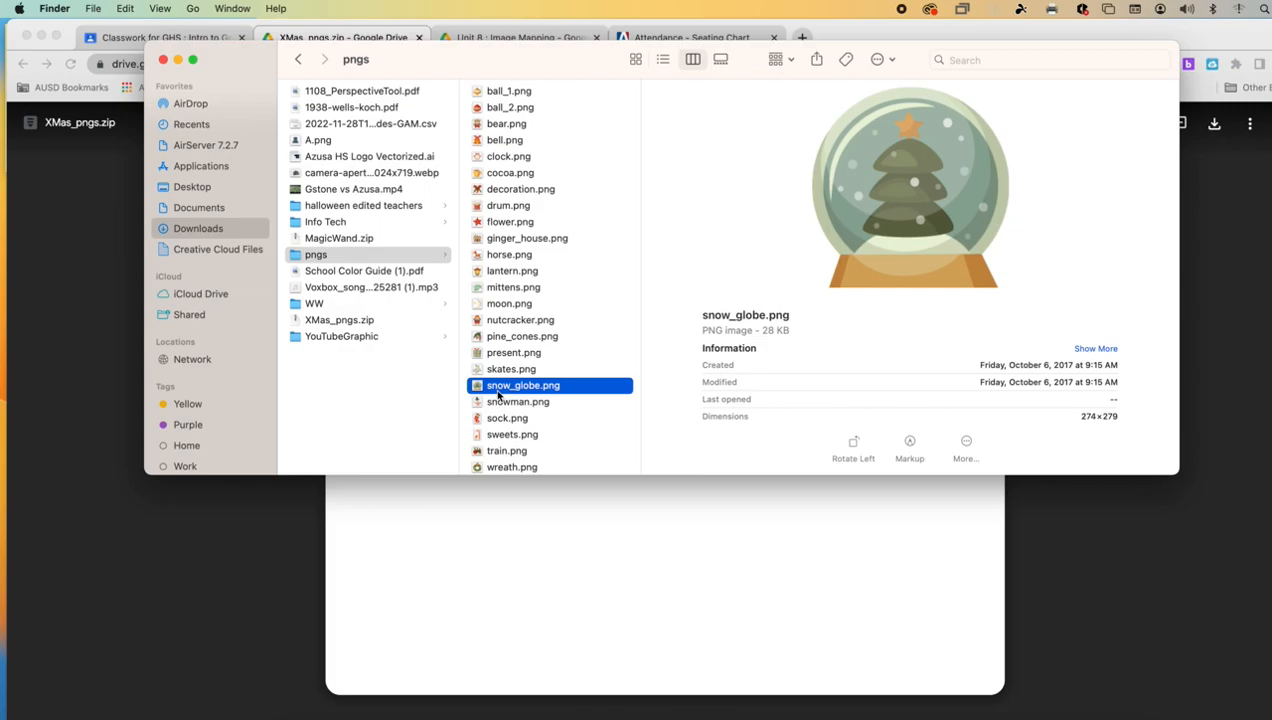
Close the zip preview in Chrome and read the U9L3 - Hex assignment instructions in Google Classroom
click(505, 547)
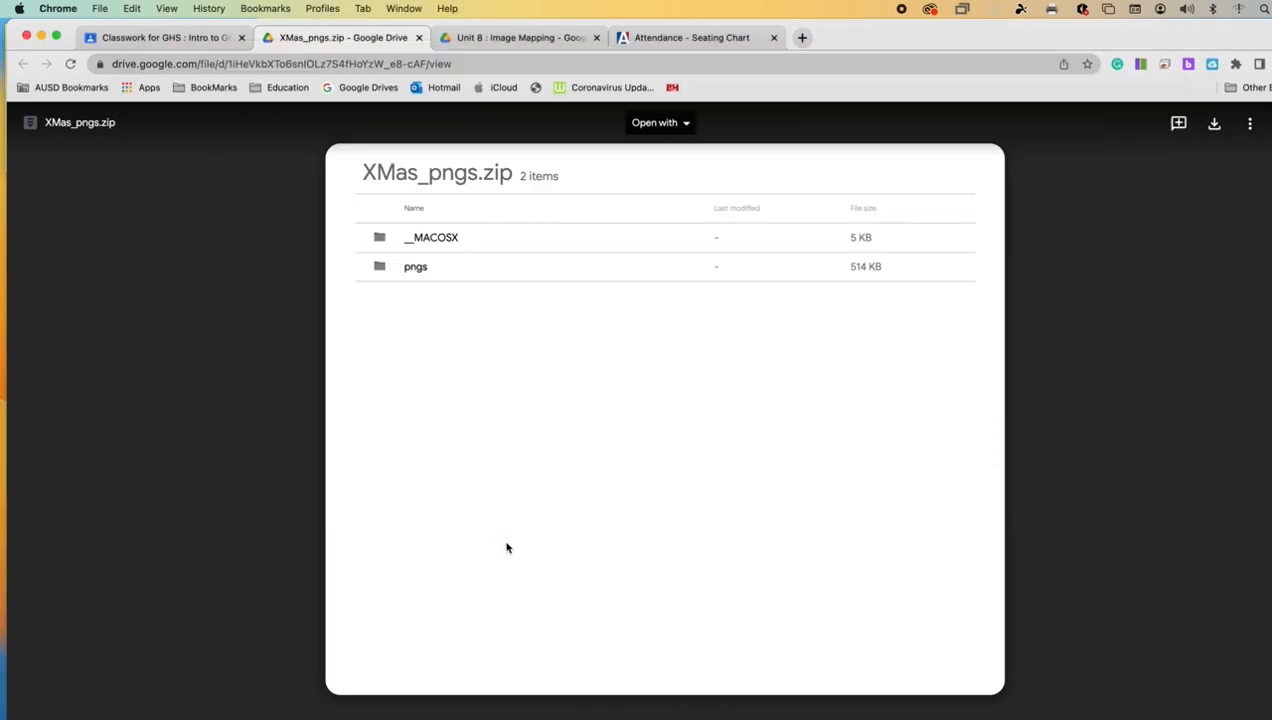
click(419, 37)
click(155, 38)
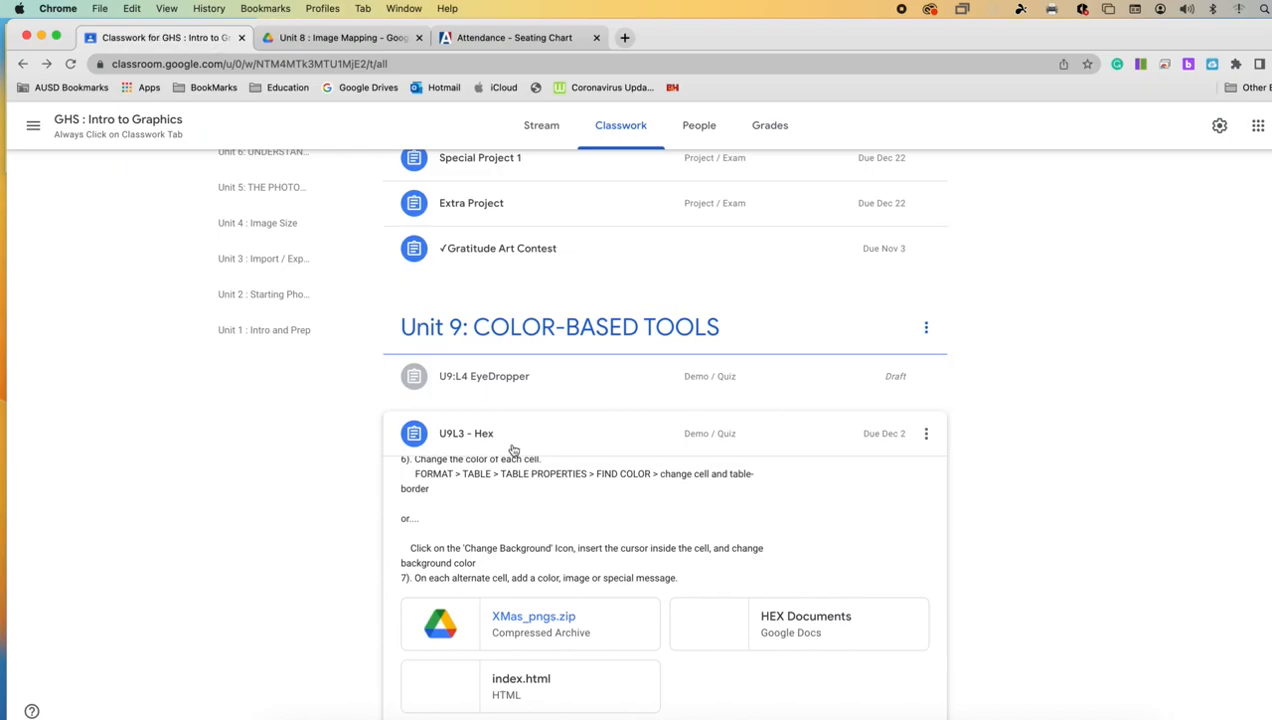
scroll(205, 478, down, 2)
scroll(205, 478, down, 2)
scroll(508, 426, up, 5)
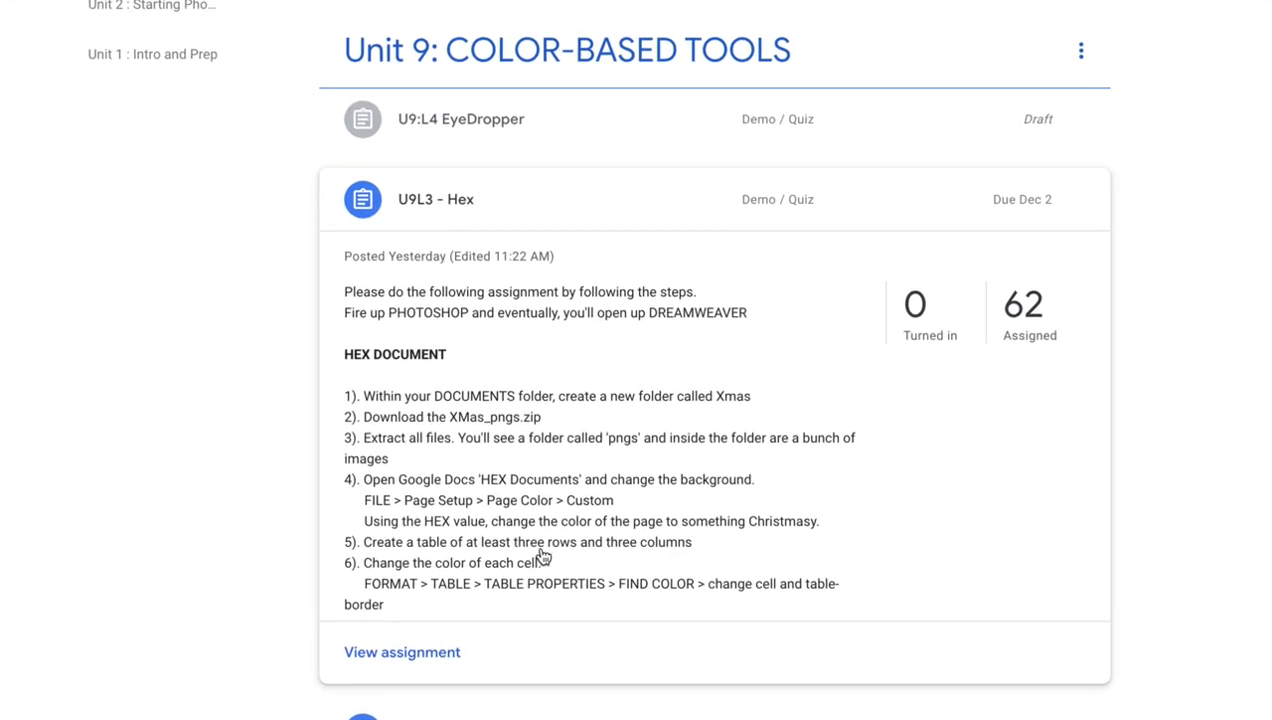
scroll(541, 555, down, 2)
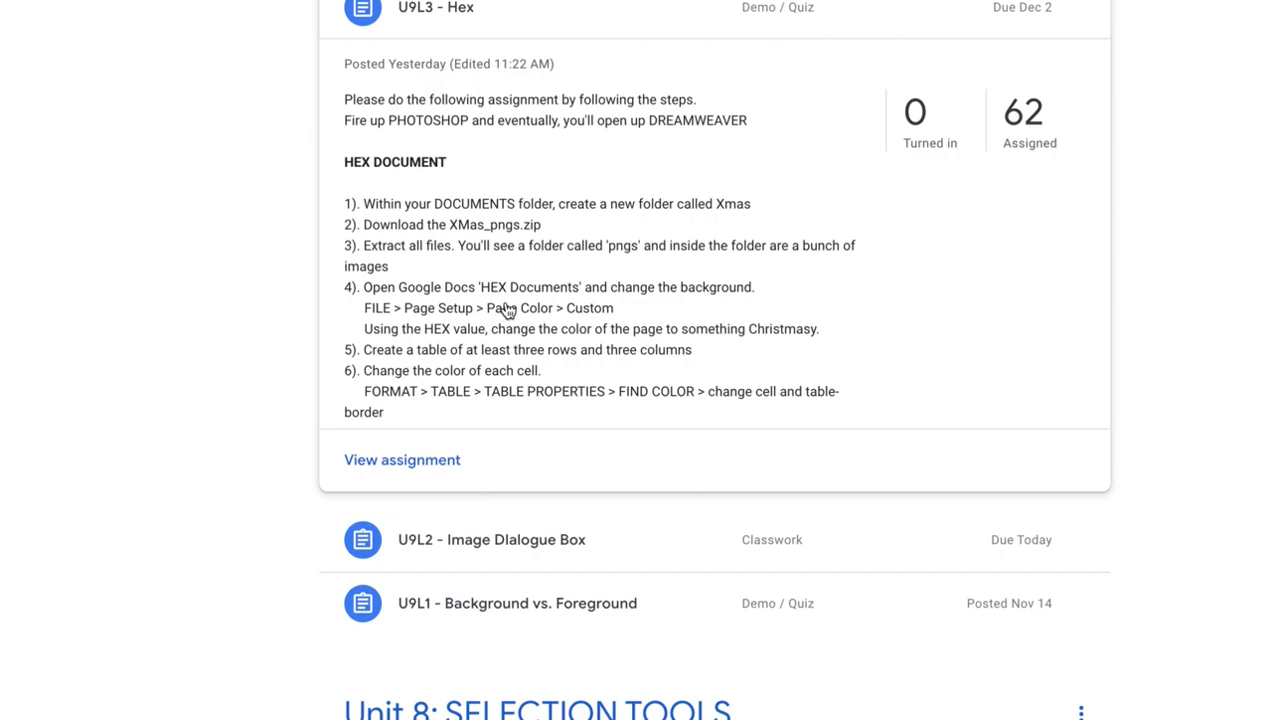
scroll(507, 311, down, 1)
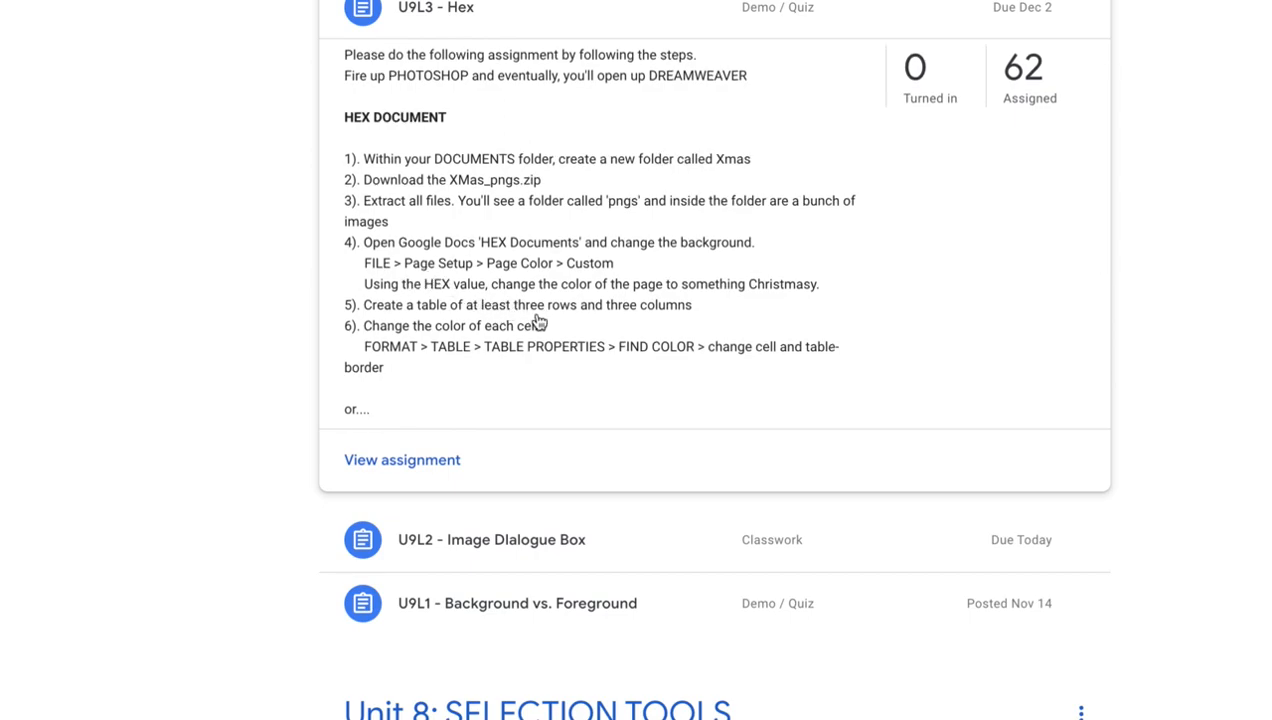
scroll(551, 369, down, 3)
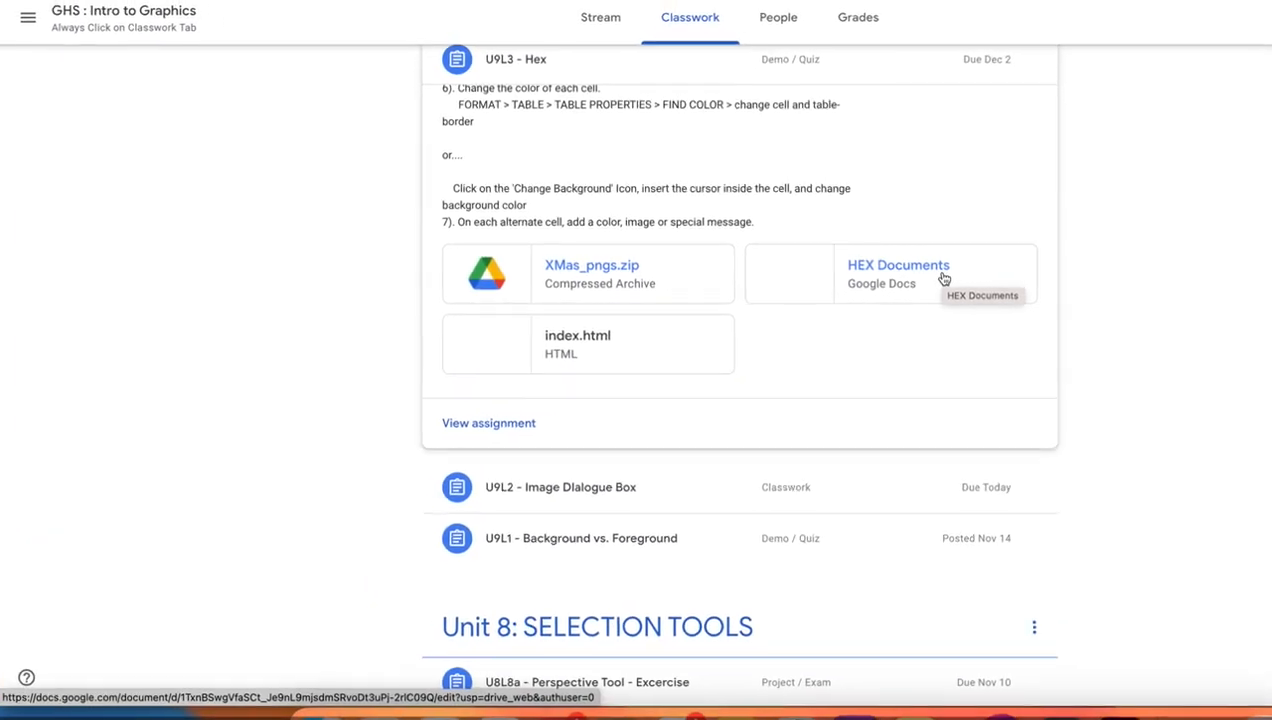
Open the attached HEX Documents Google Doc and dismiss the Grammarly sign-up prompt
click(784, 280)
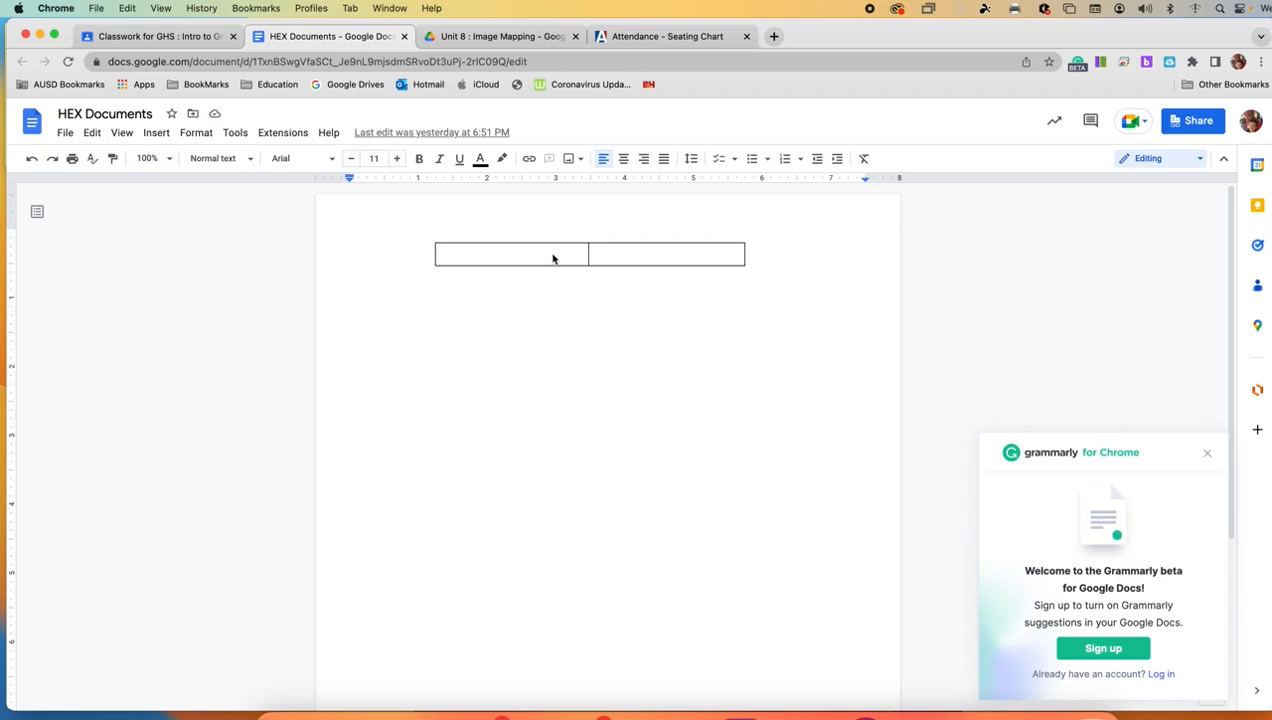
mouse_move(536, 250)
click(1207, 453)
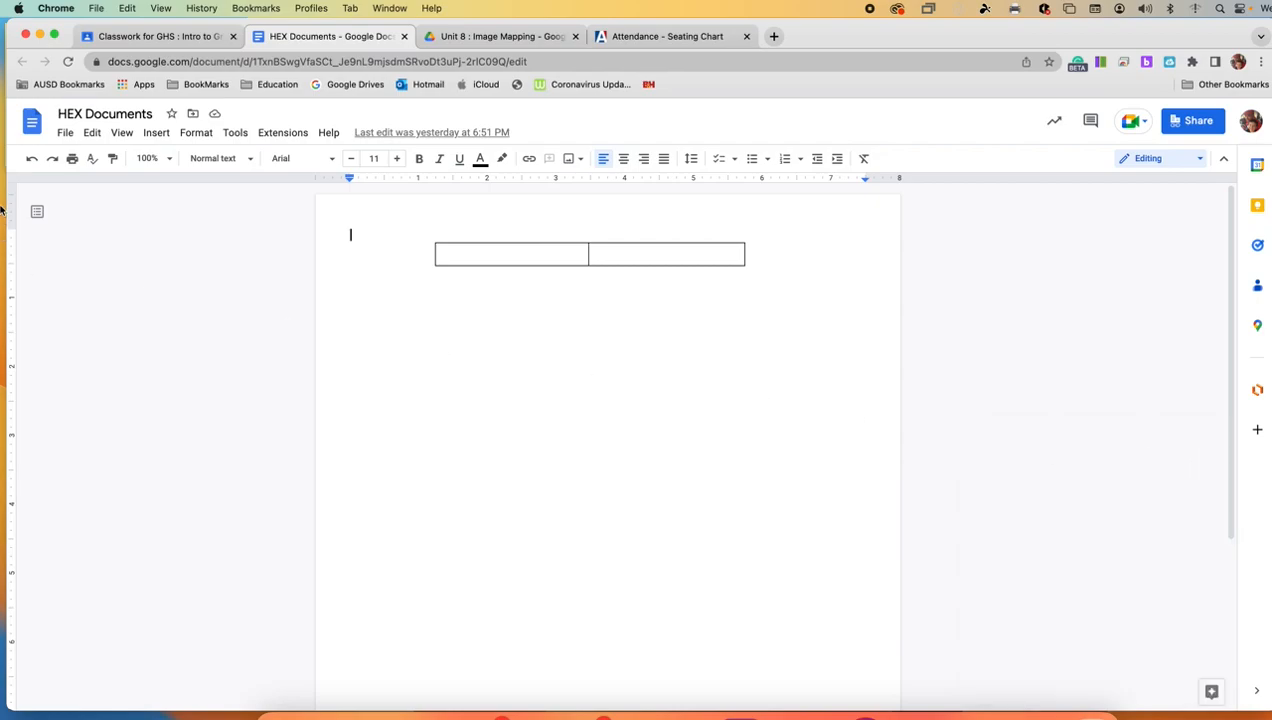
Open the document's page setup settings and launch Adobe Photoshop 2023
click(64, 133)
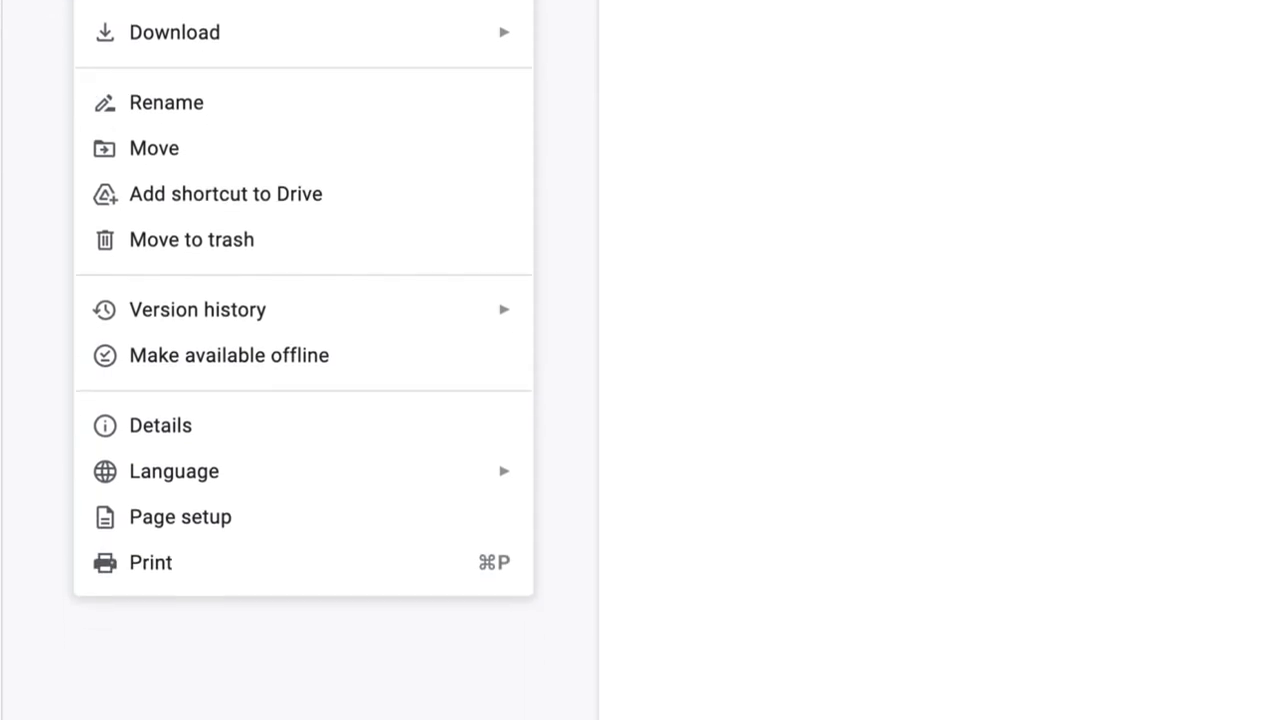
click(193, 533)
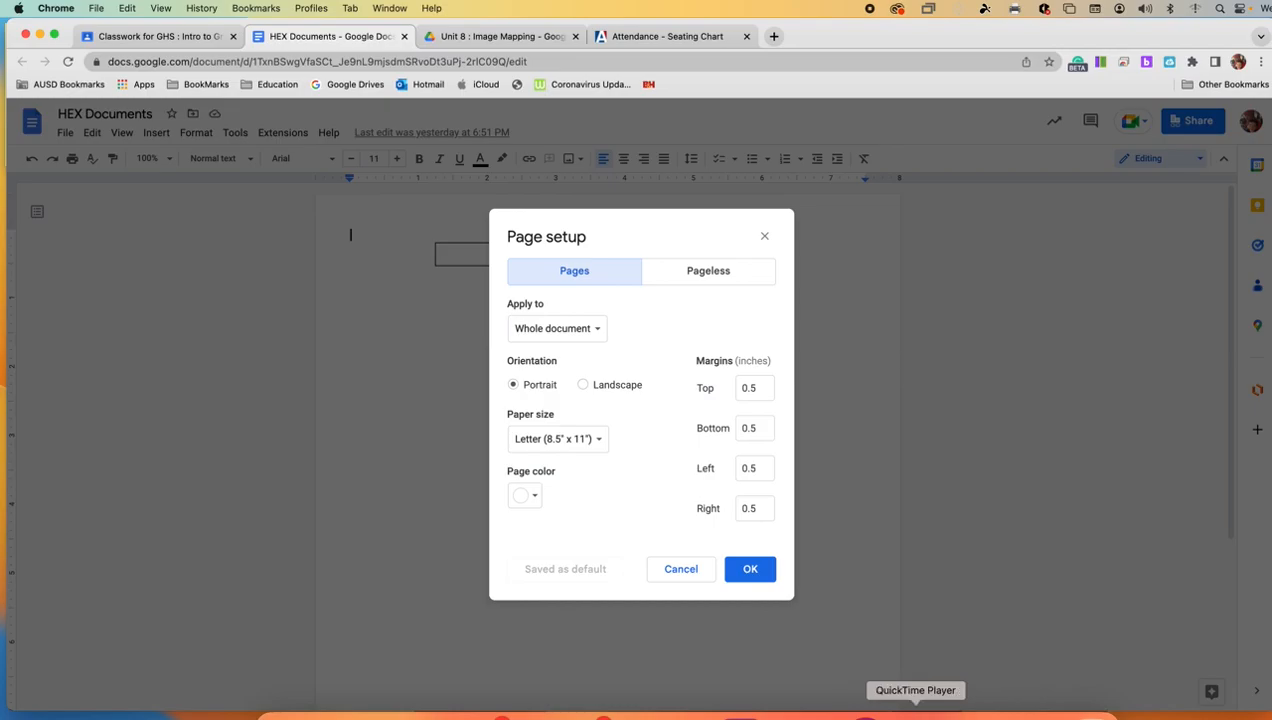
click(903, 712)
click(380, 108)
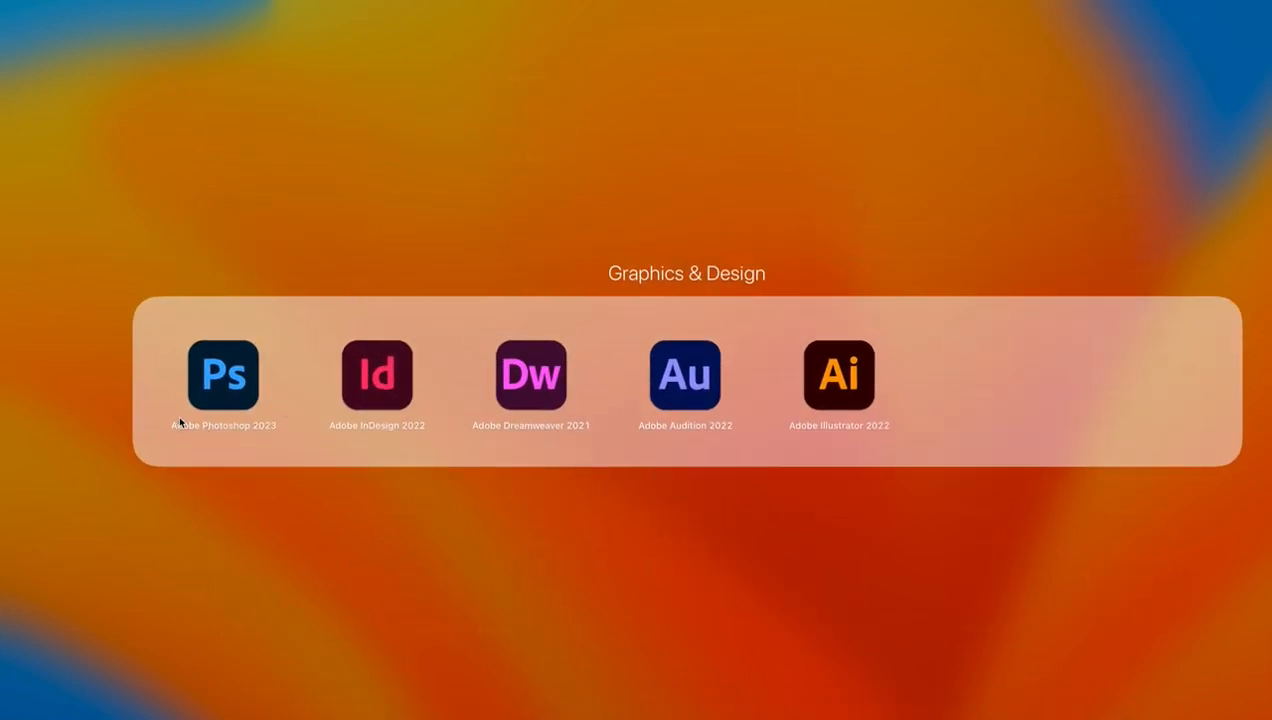
click(202, 398)
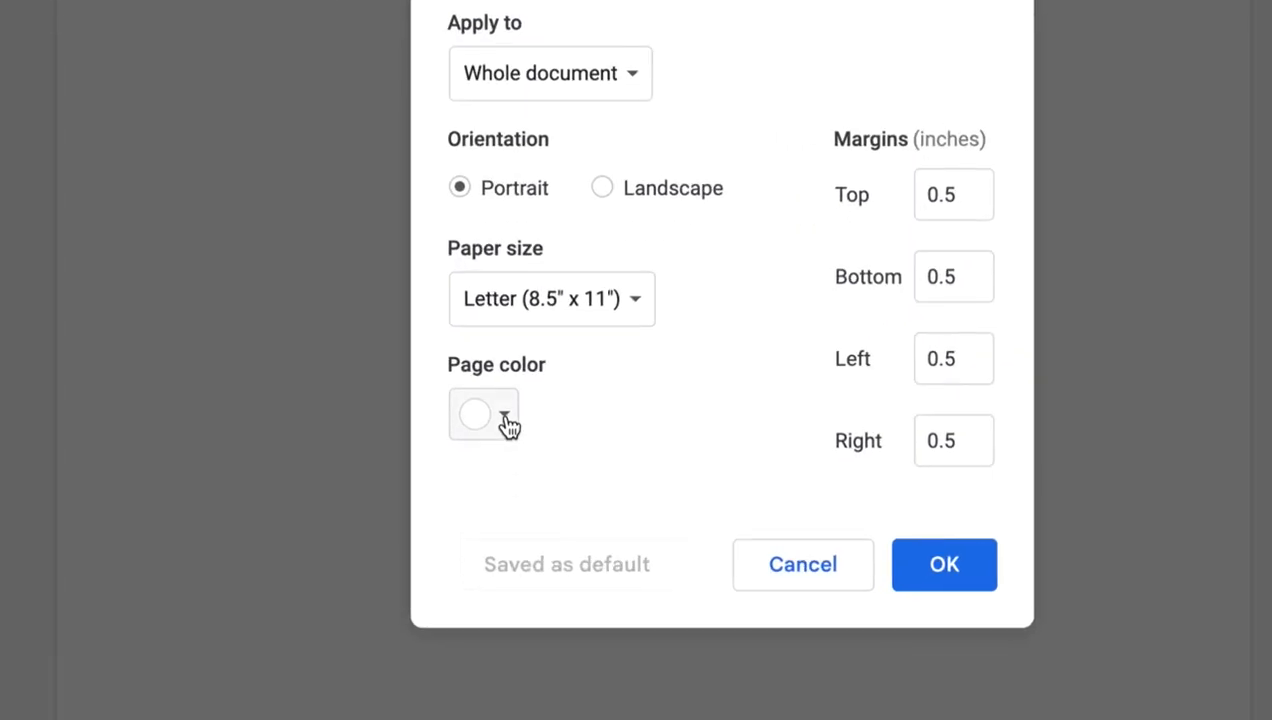
Set the page color of the whole document to the pale orange preset swatch
click(505, 420)
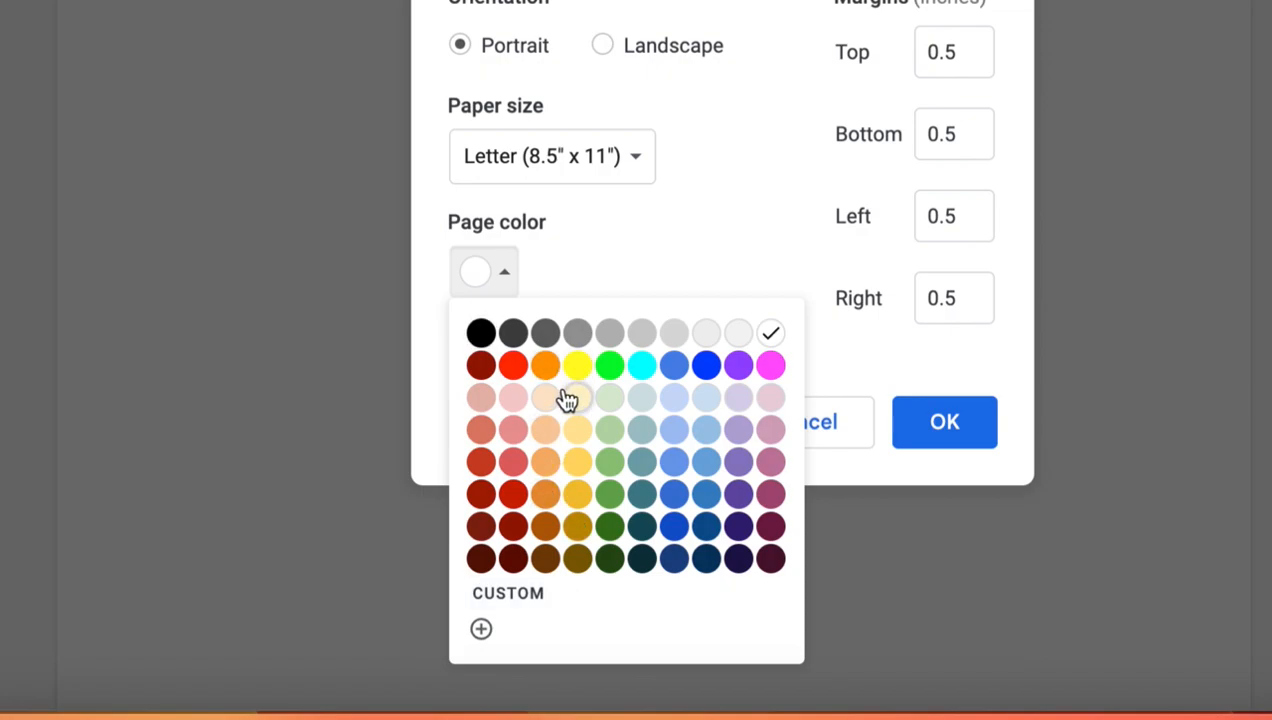
click(545, 398)
click(917, 440)
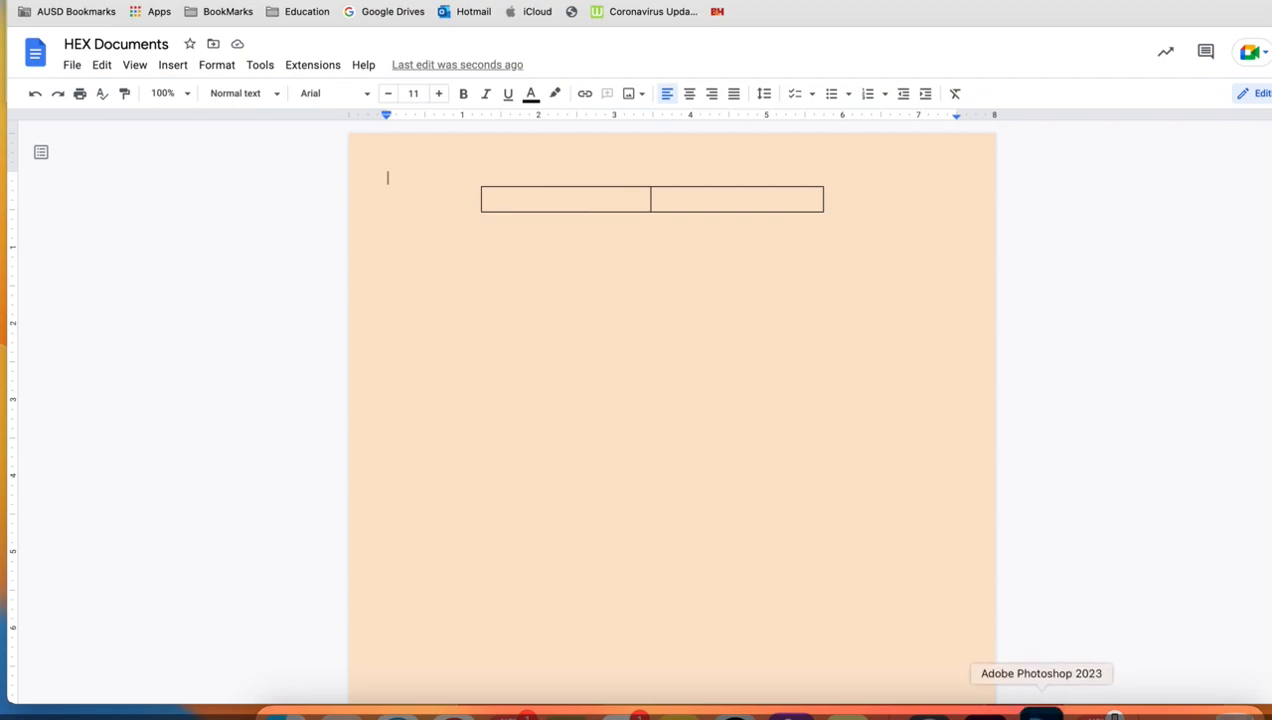
Reopen the page setup settings and mix a custom green page color, about hex #3bae85
click(72, 64)
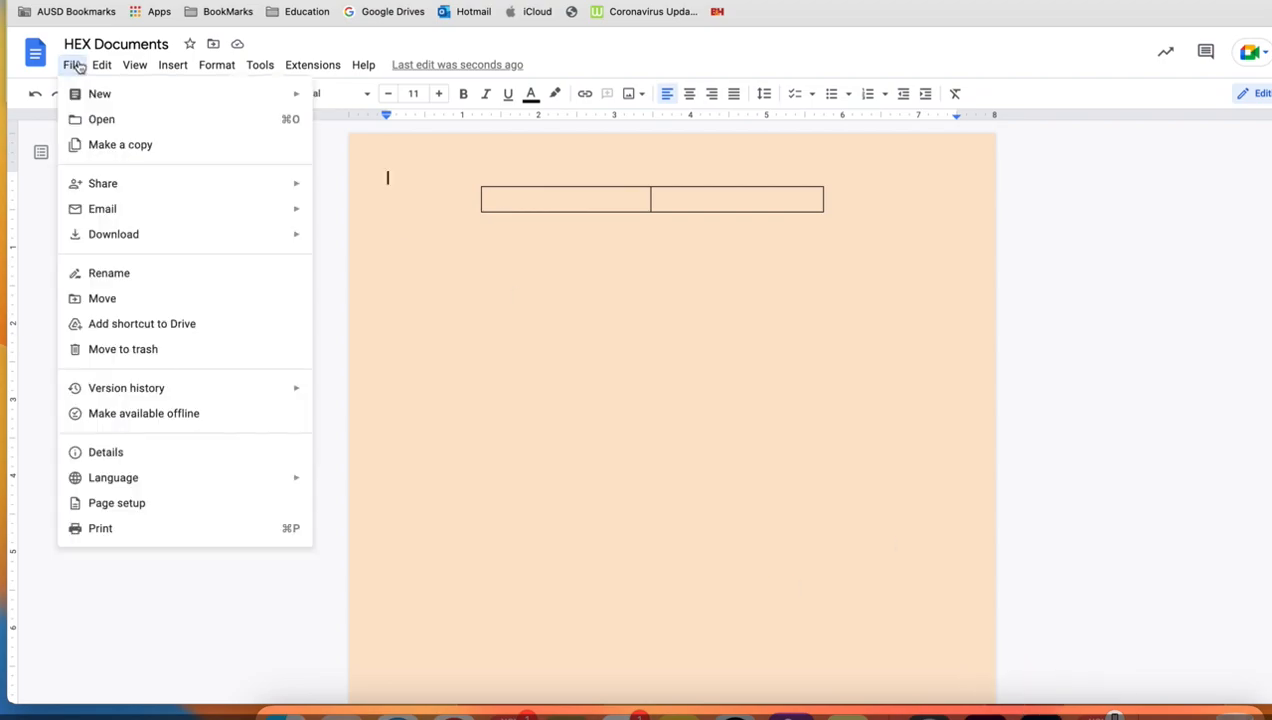
click(133, 503)
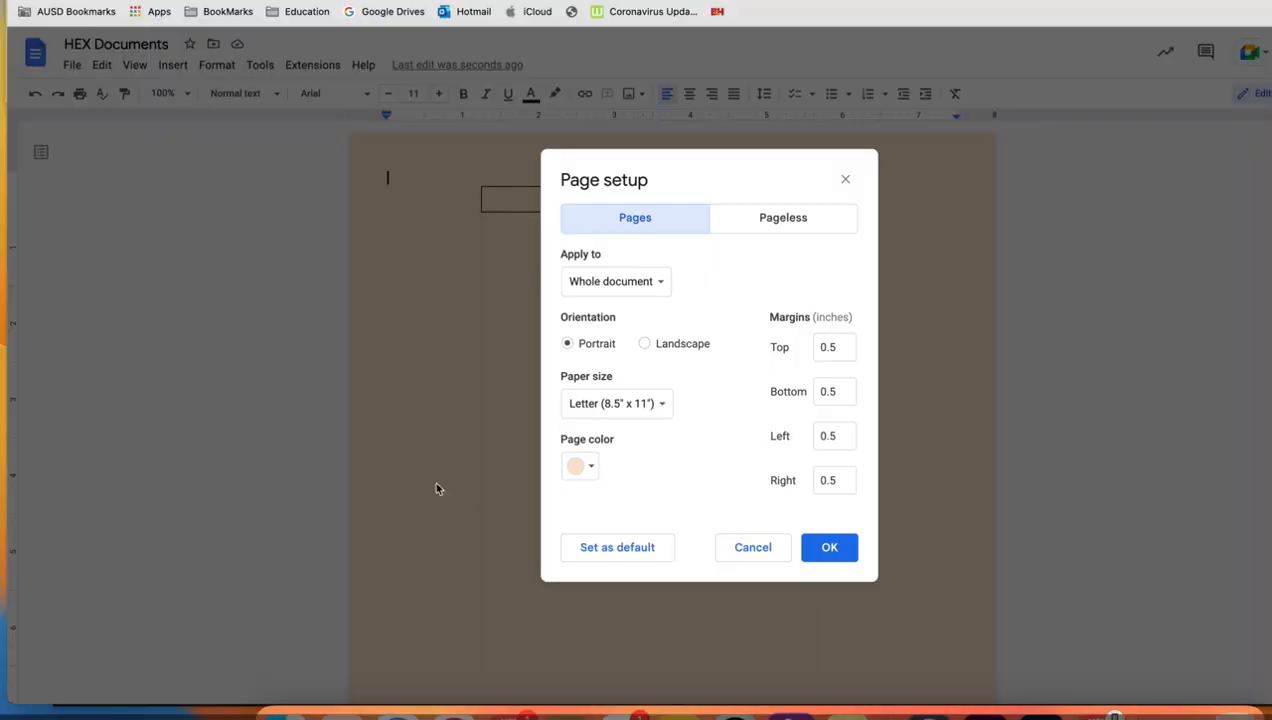
click(578, 466)
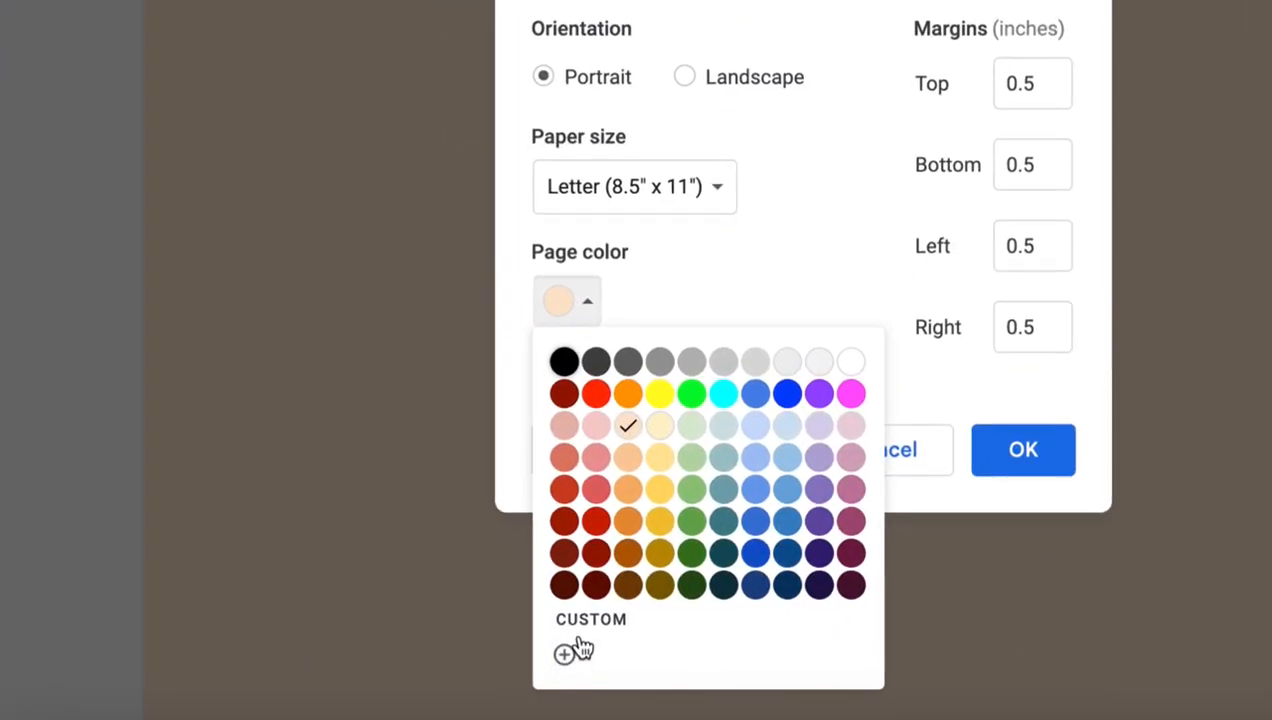
click(588, 621)
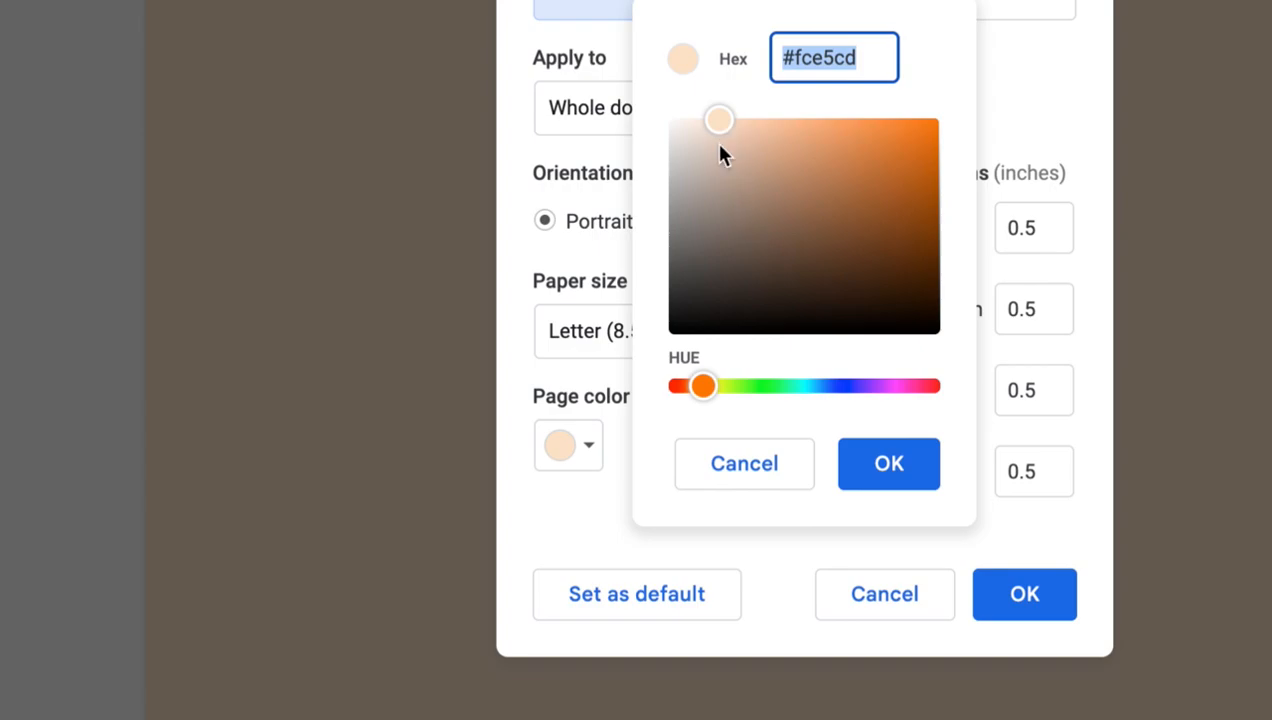
drag(712, 389, 800, 394)
drag(726, 126, 850, 193)
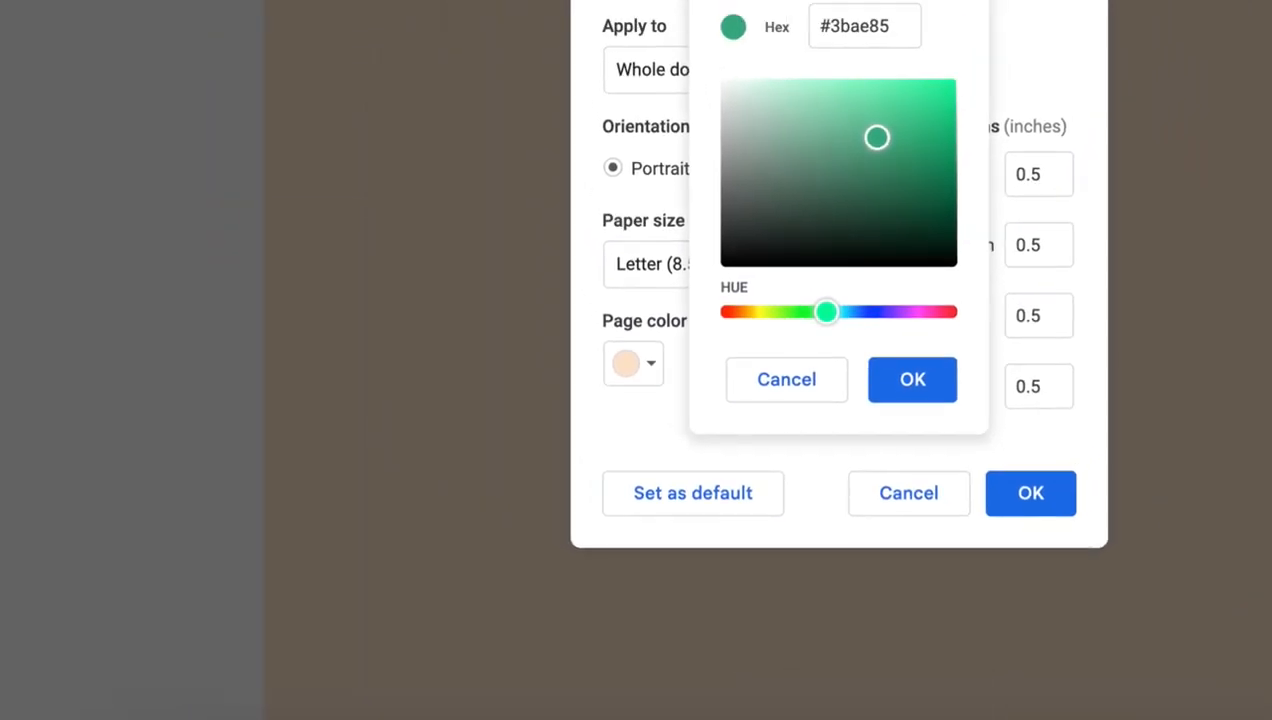
Switch to Photoshop and create a new 1000 x 1000 pixel RGB document at 72 ppi with a white background
click(1269, 711)
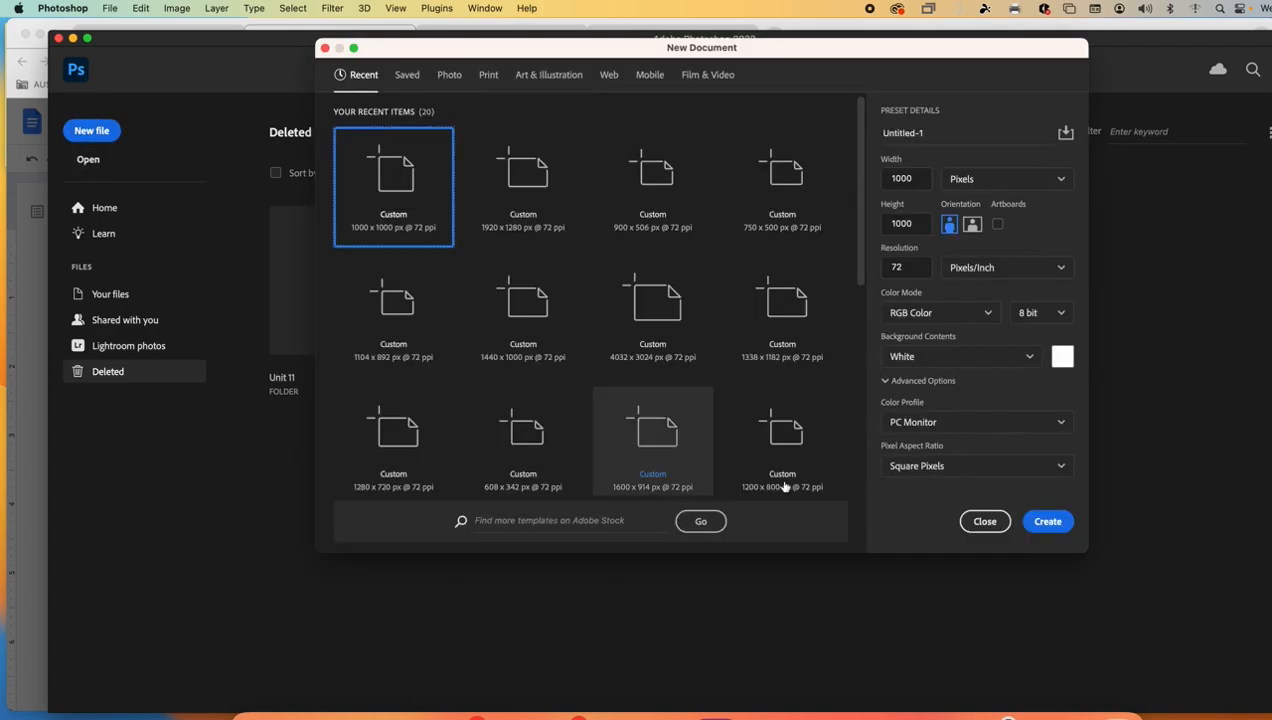
click(1062, 528)
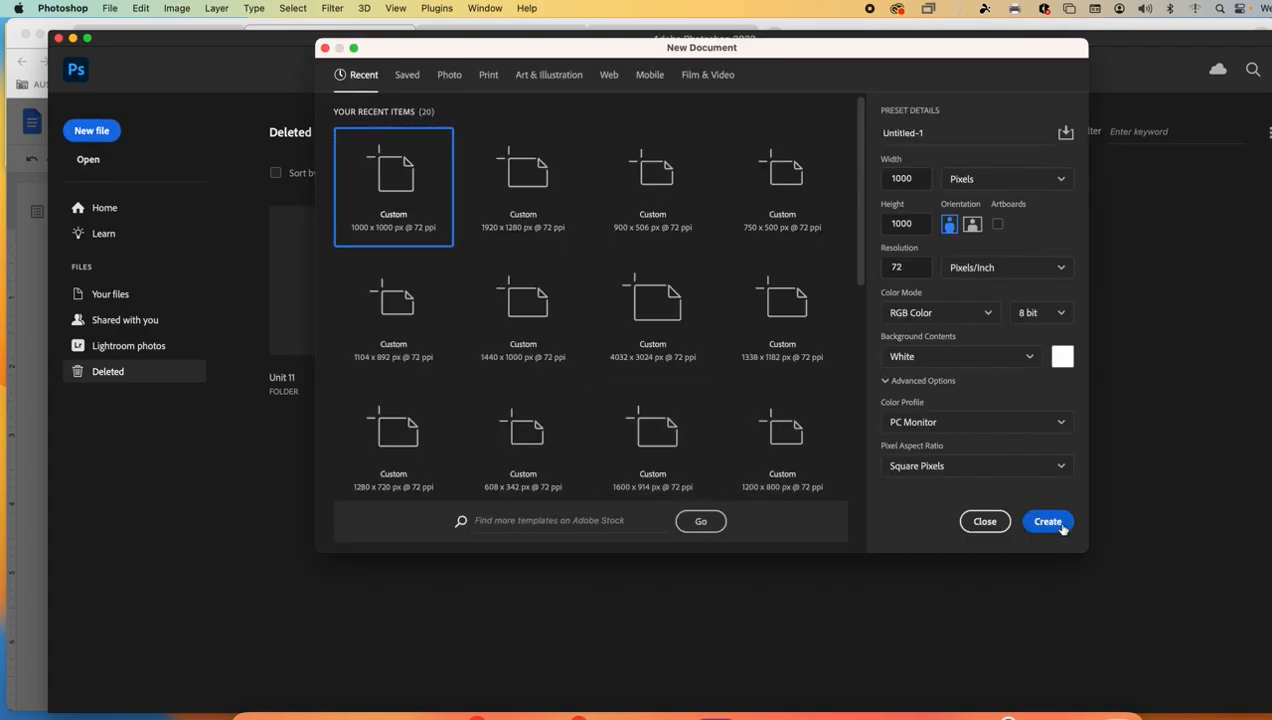
click(1052, 526)
click(1048, 522)
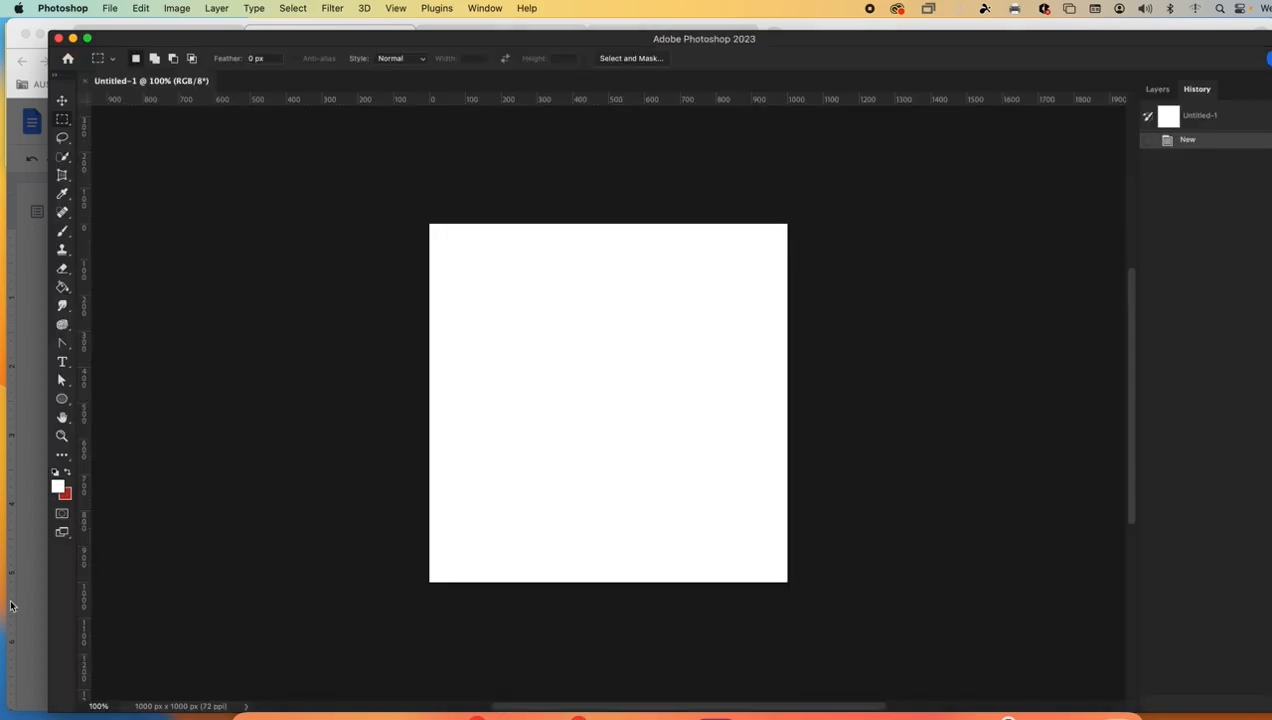
Set Photoshop's foreground color to a dark red with hex value 743131
click(57, 486)
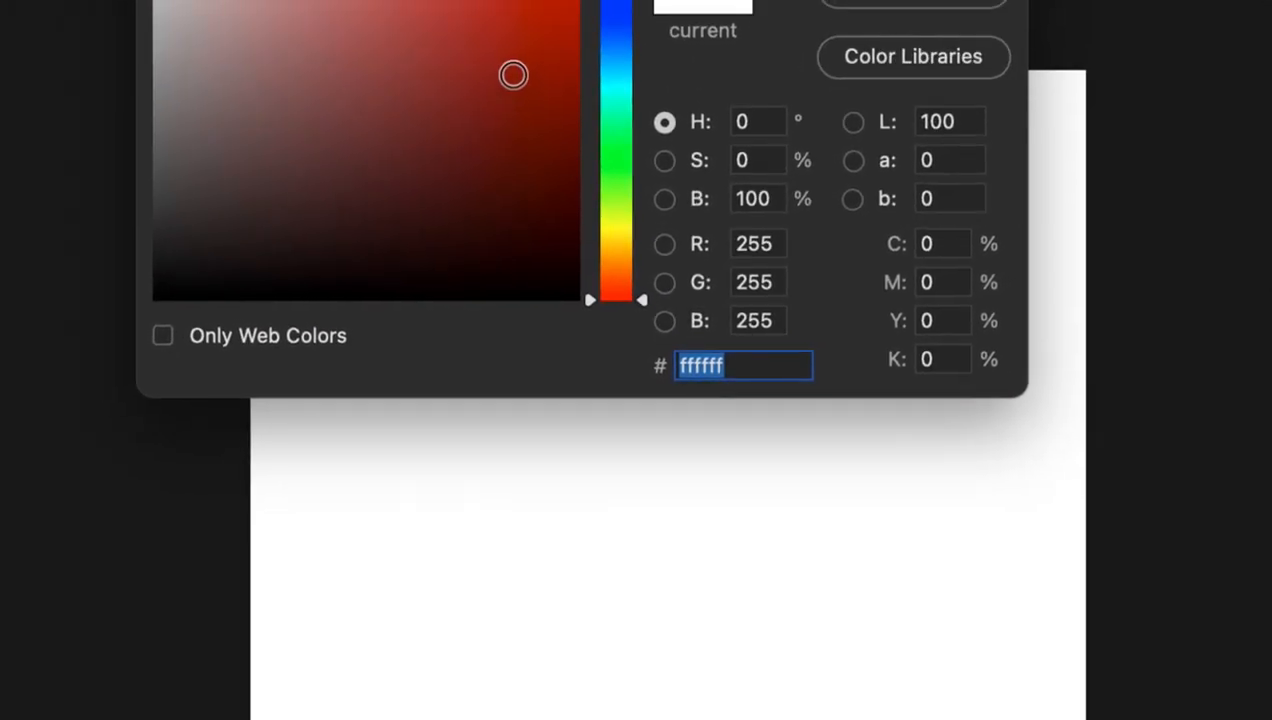
click(379, 66)
mouse_move(379, 66)
mouse_down()
mouse_move(403, 54)
mouse_move(302, 0)
mouse_move(318, 12)
mouse_move(296, 85)
mouse_up()
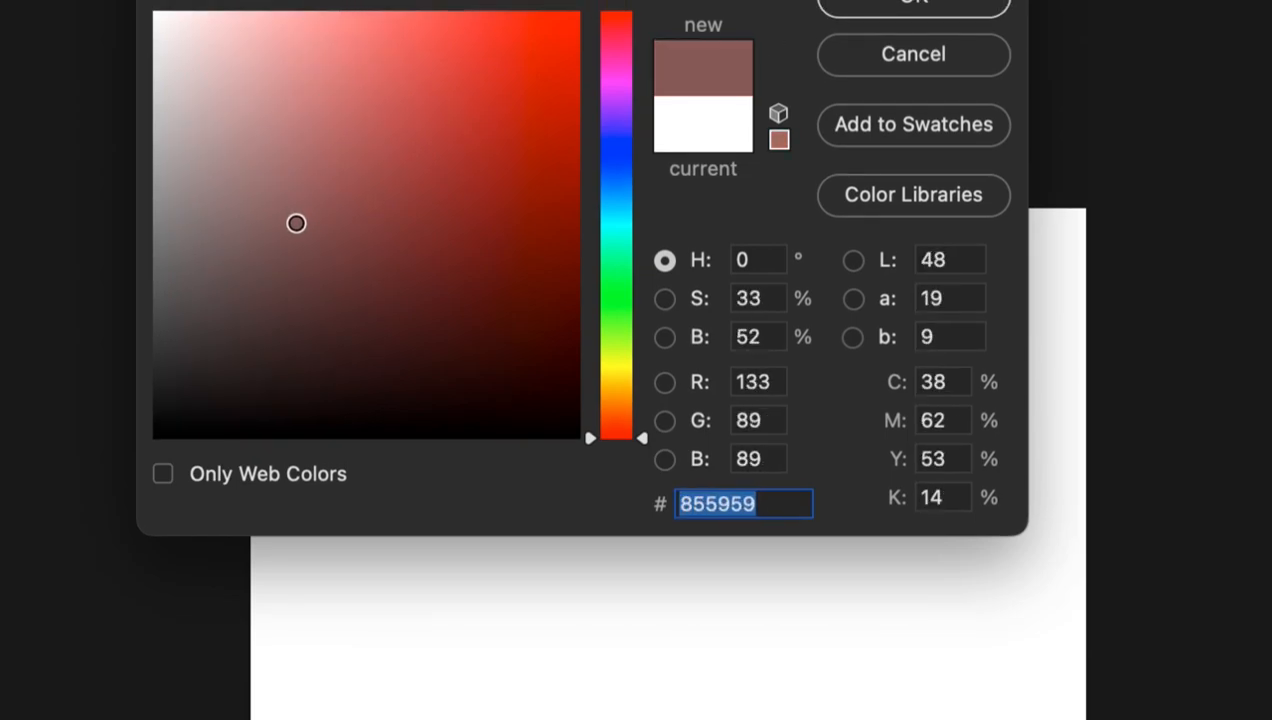
mouse_move(296, 223)
mouse_down()
mouse_move(369, 79)
mouse_move(392, 162)
mouse_move(315, 150)
mouse_move(338, 123)
mouse_move(443, 165)
mouse_move(372, 168)
mouse_move(399, 244)
mouse_up()
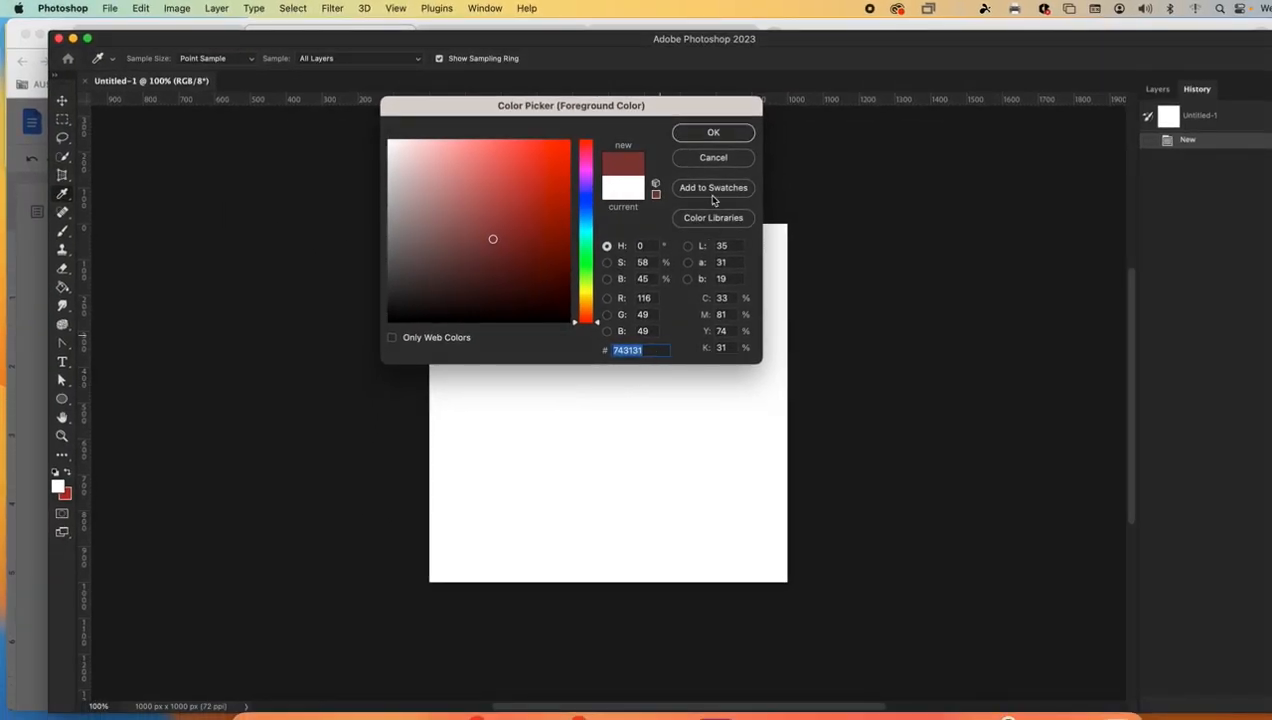
click(707, 134)
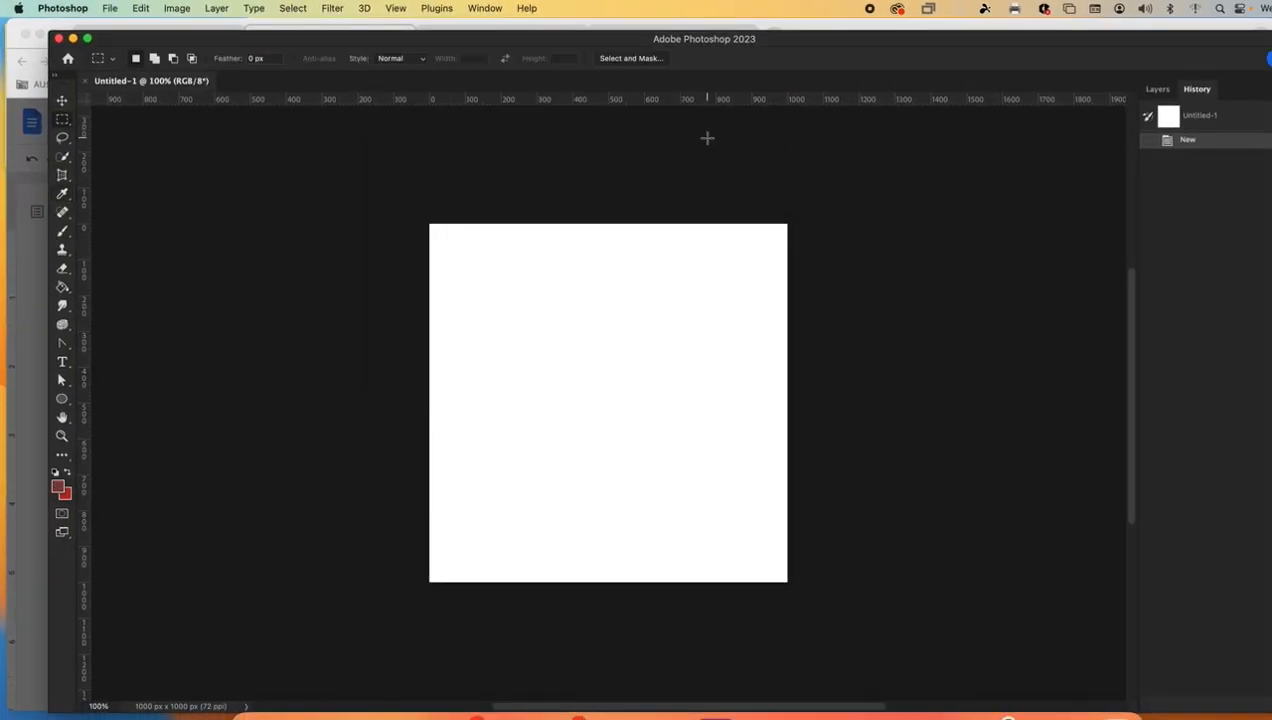
Switch to the HEX Documents file in Chrome and apply a custom green page color, about hex #239061, to the whole document
key(super+Tab)
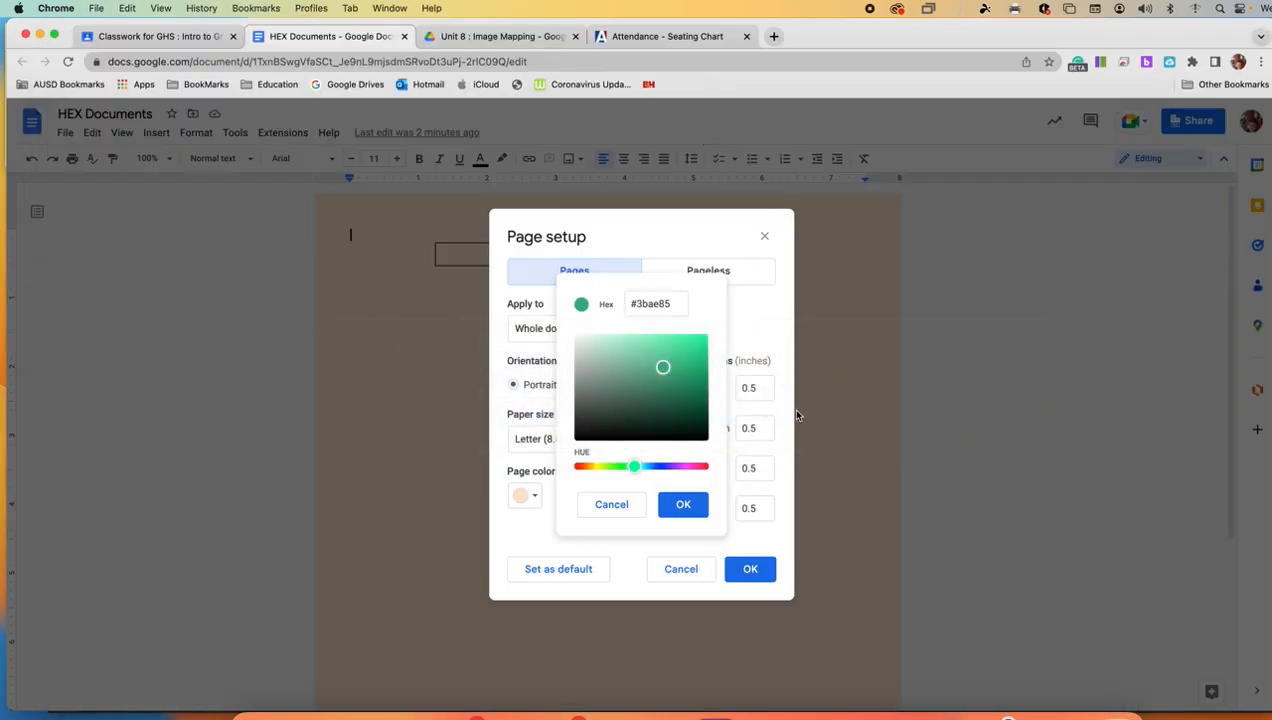
mouse_move(663, 367)
mouse_down()
mouse_move(673, 410)
mouse_move(704, 356)
mouse_move(667, 411)
mouse_move(659, 353)
mouse_up()
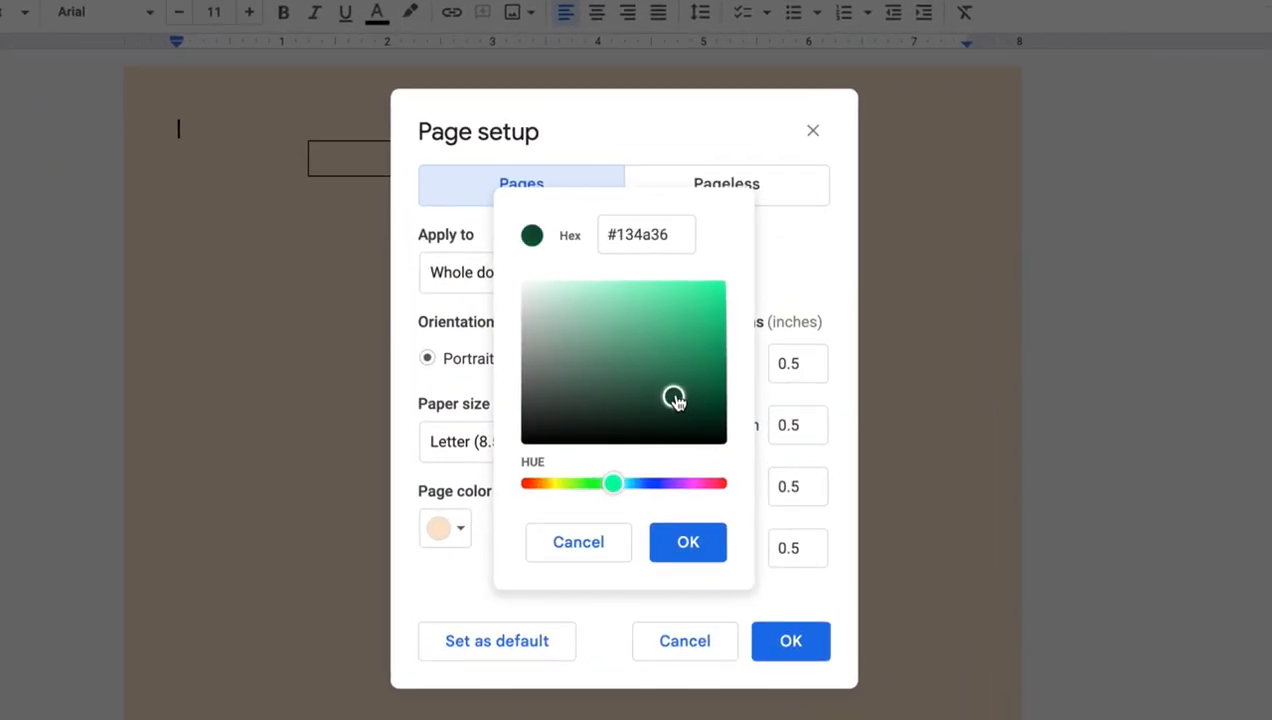
drag(616, 484, 624, 484)
drag(656, 369, 661, 344)
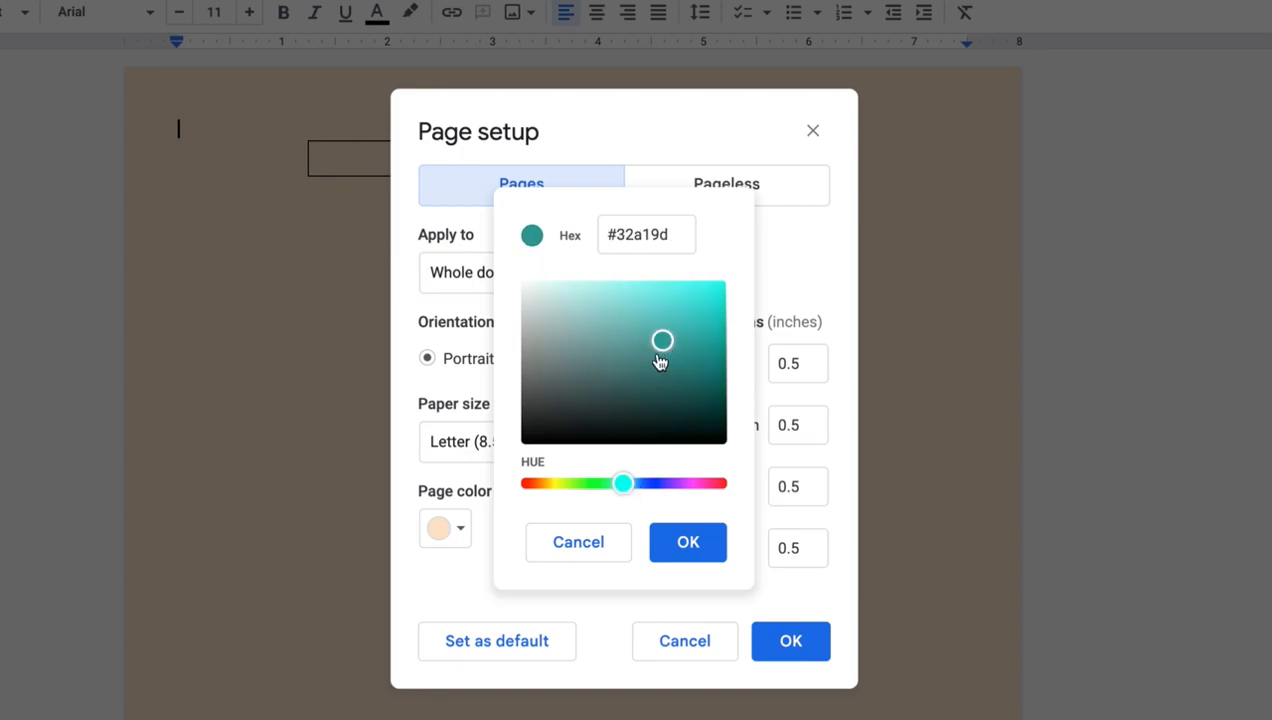
drag(624, 486, 611, 488)
drag(662, 341, 678, 358)
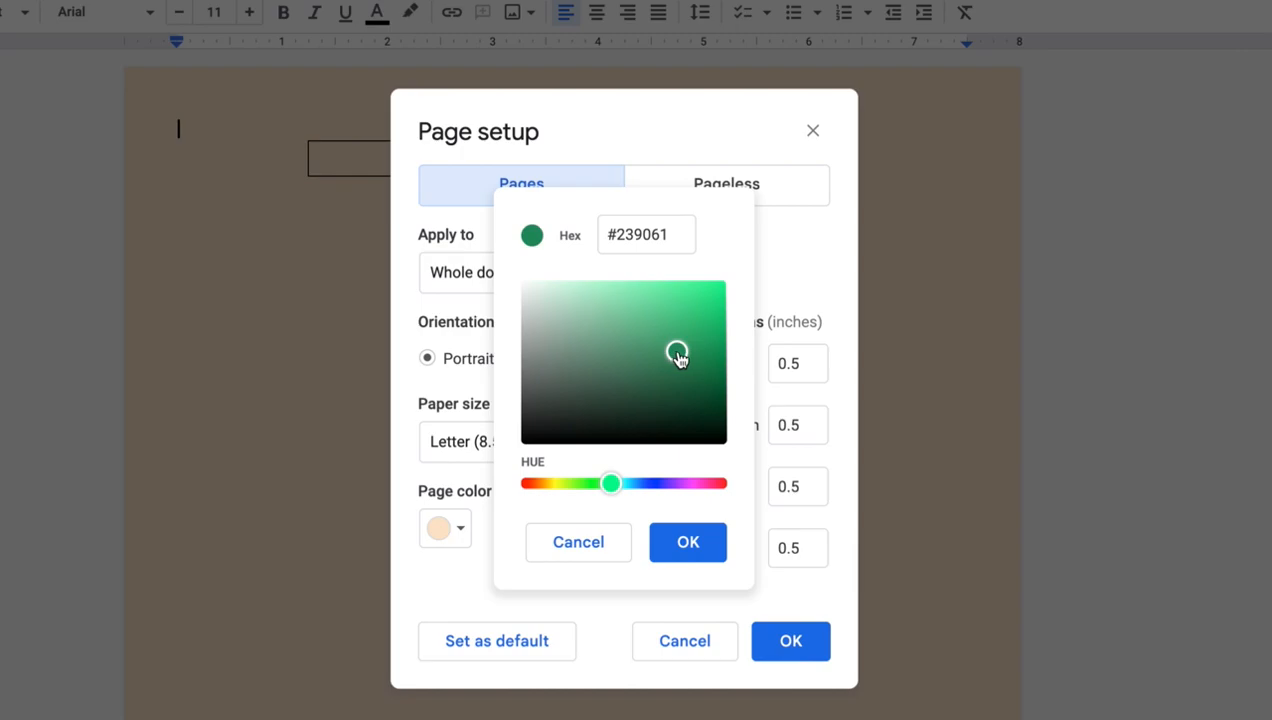
click(703, 554)
click(780, 644)
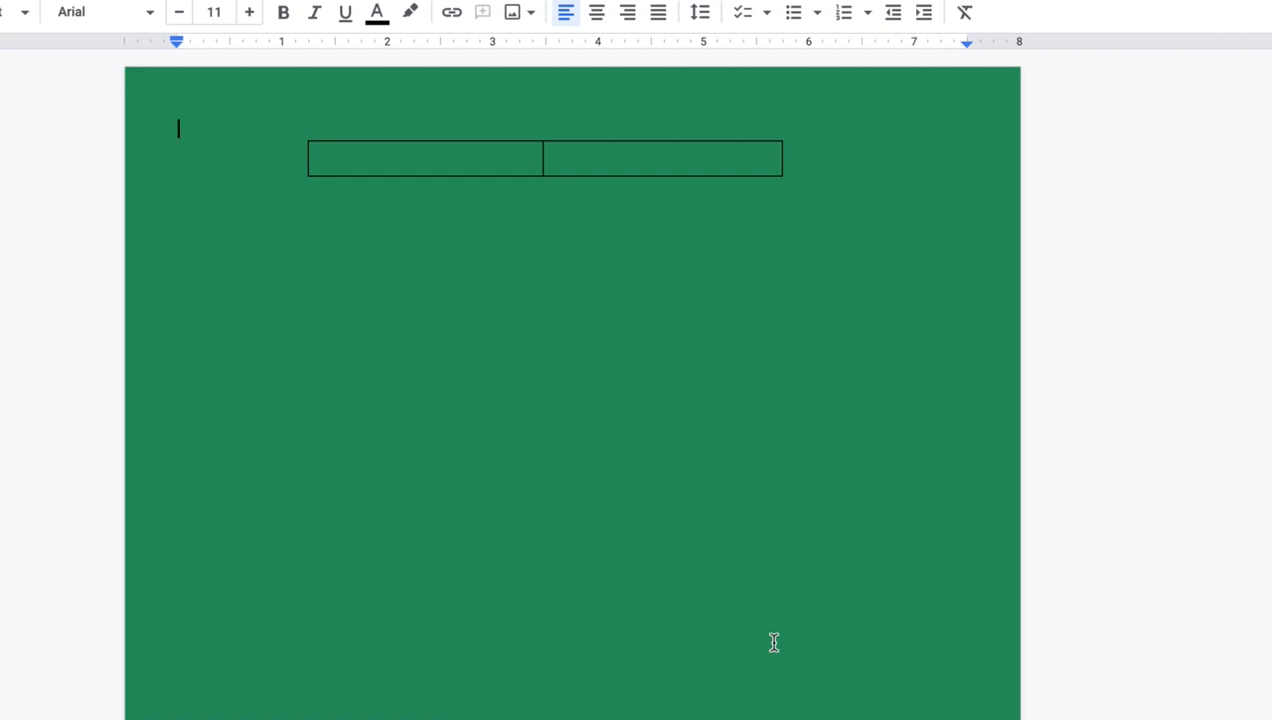
double_click(380, 168)
click(355, 163)
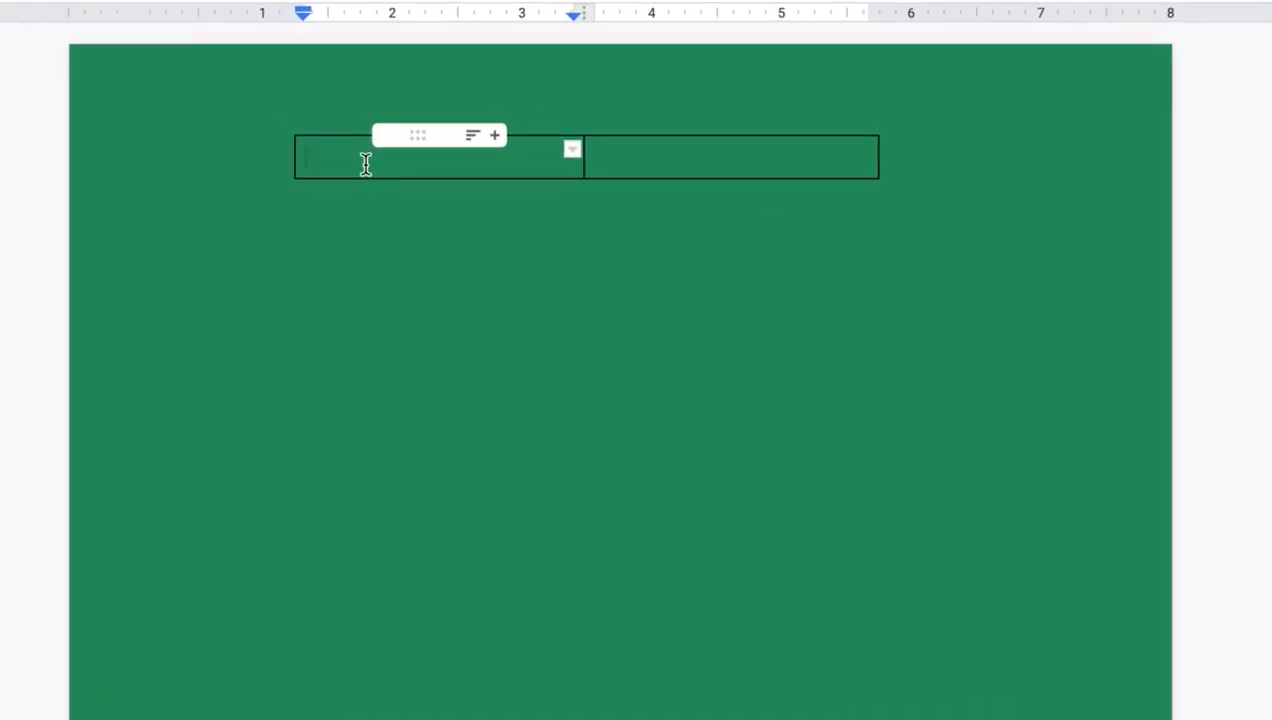
double_click(863, 147)
double_click(409, 149)
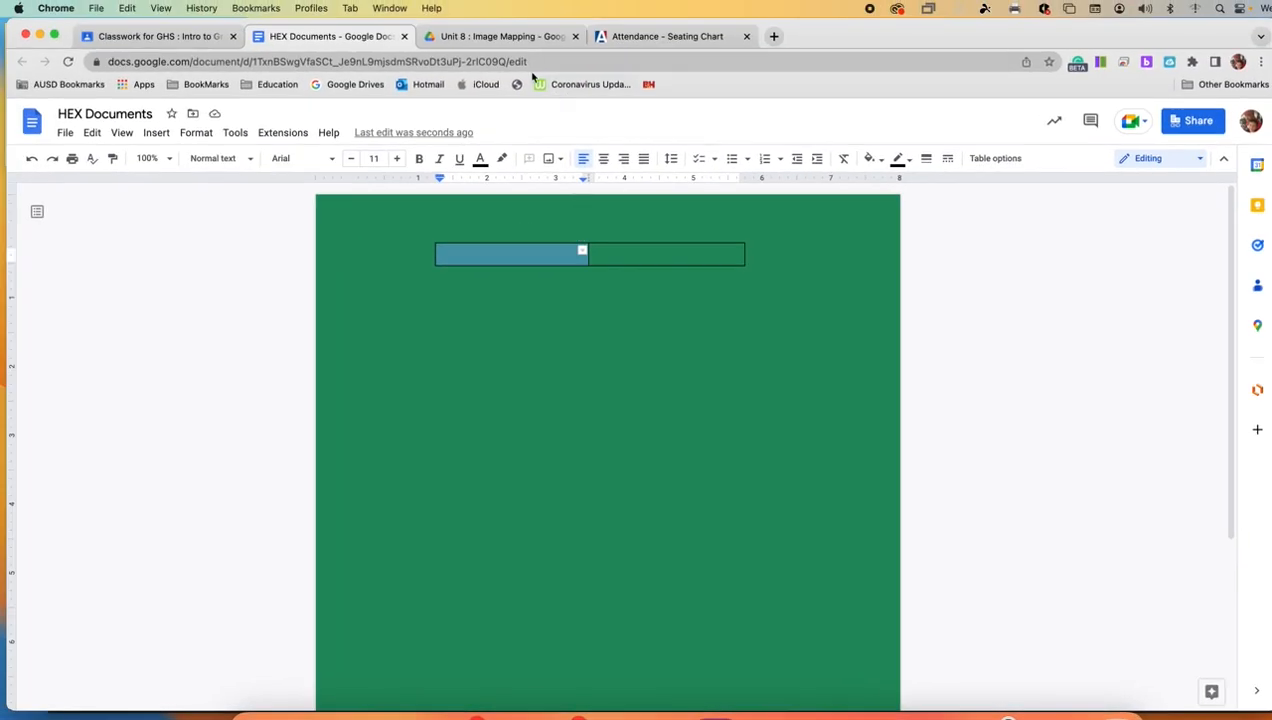
Review the table instructions of the U9L3 - Hex assignment in Google Classroom and return to the HEX Documents file
click(114, 37)
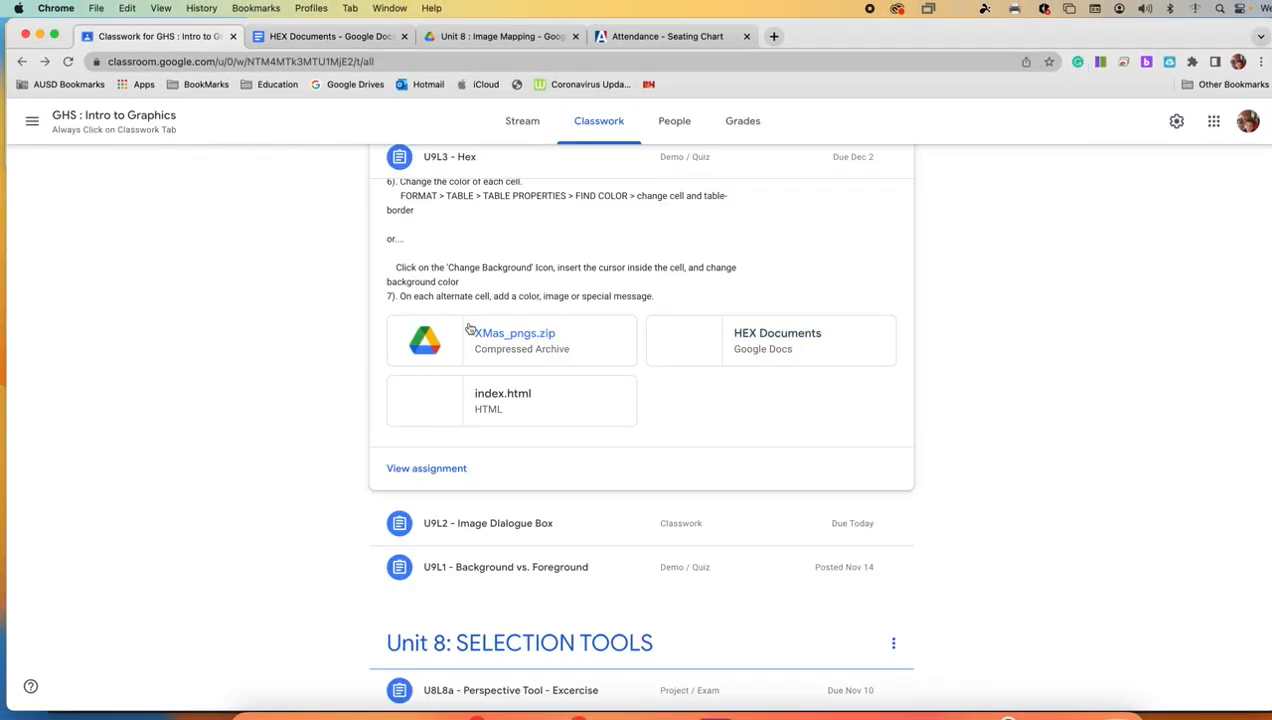
scroll(570, 266, up, 4)
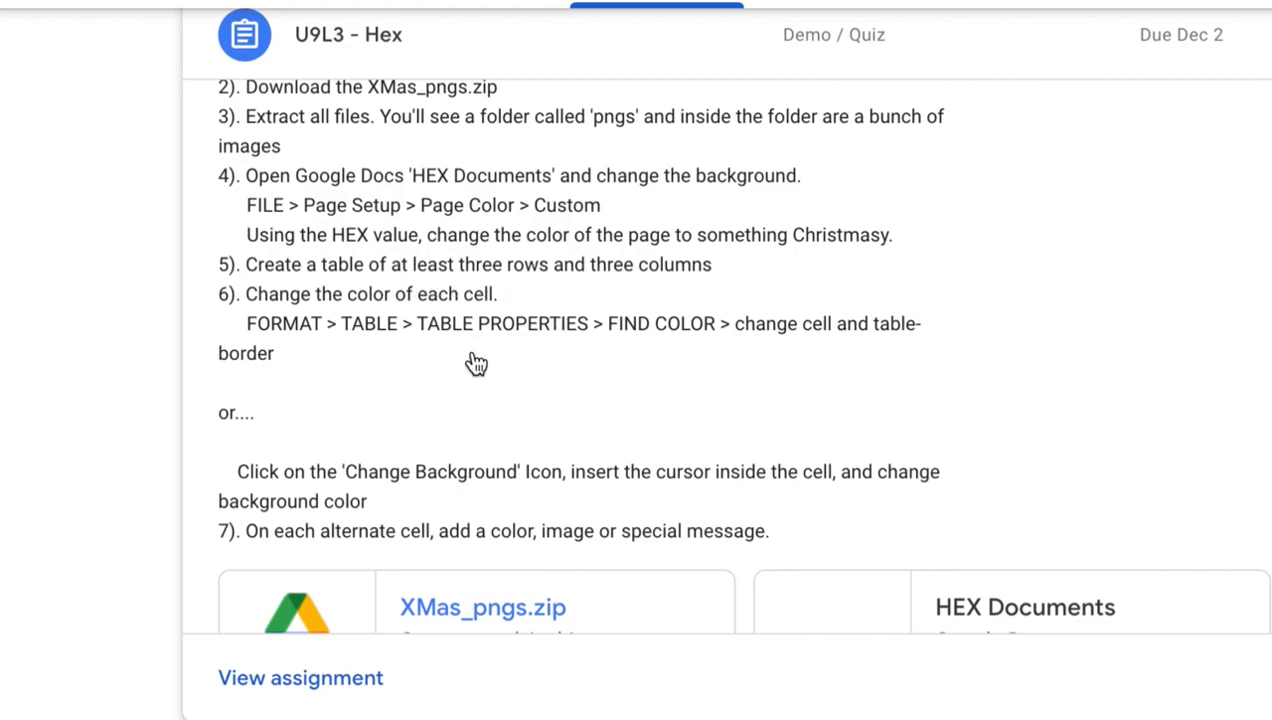
click(330, 36)
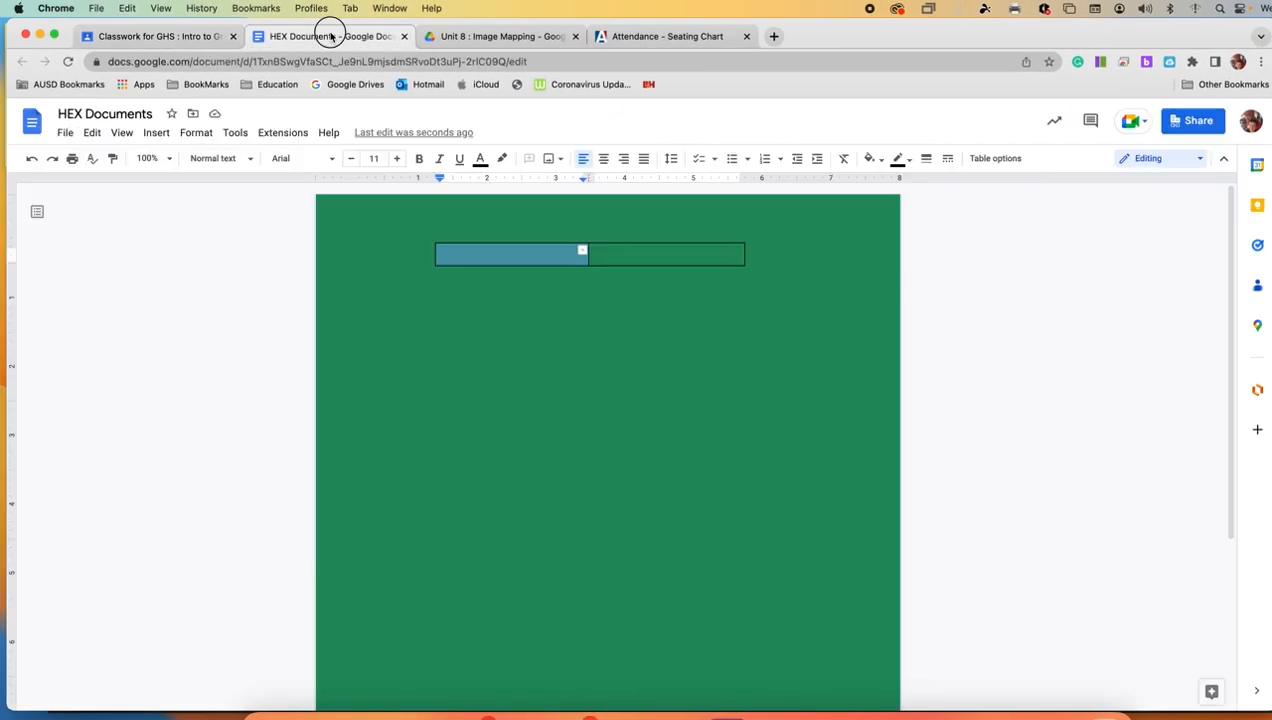
Extend the two-column table with three new rows below its only row
click(618, 258)
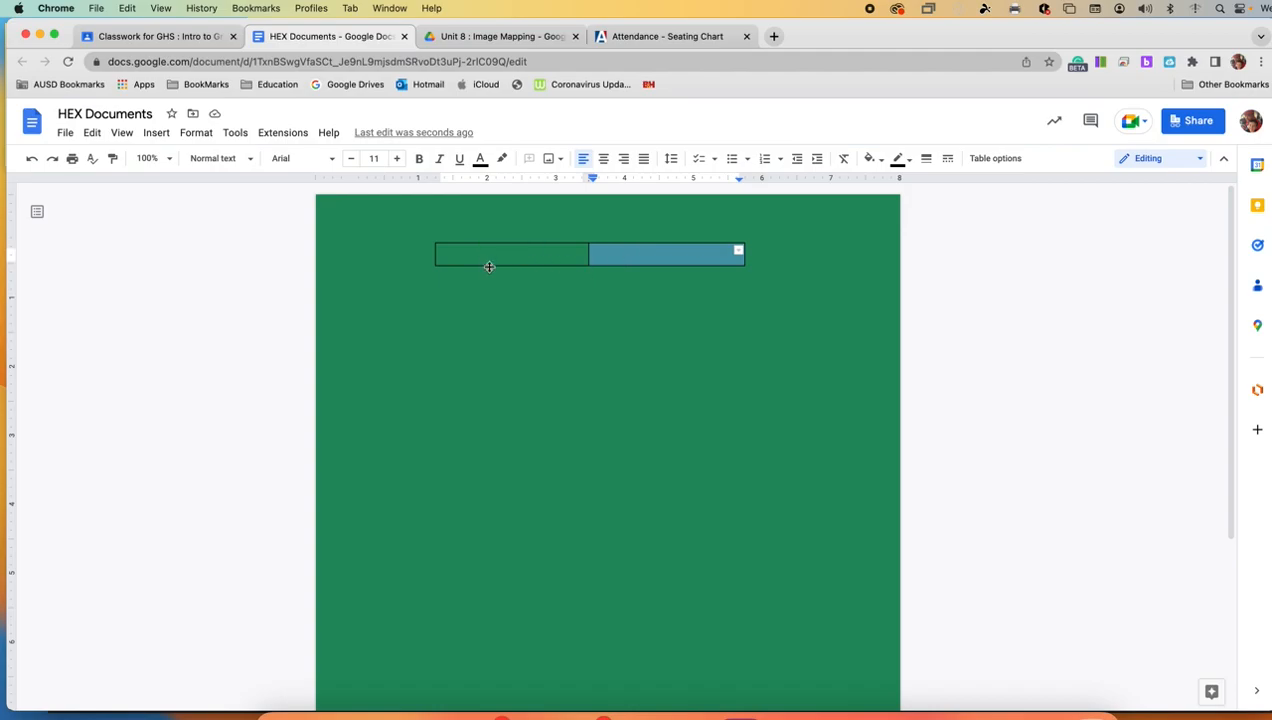
double_click(488, 258)
double_click(627, 256)
click(614, 254)
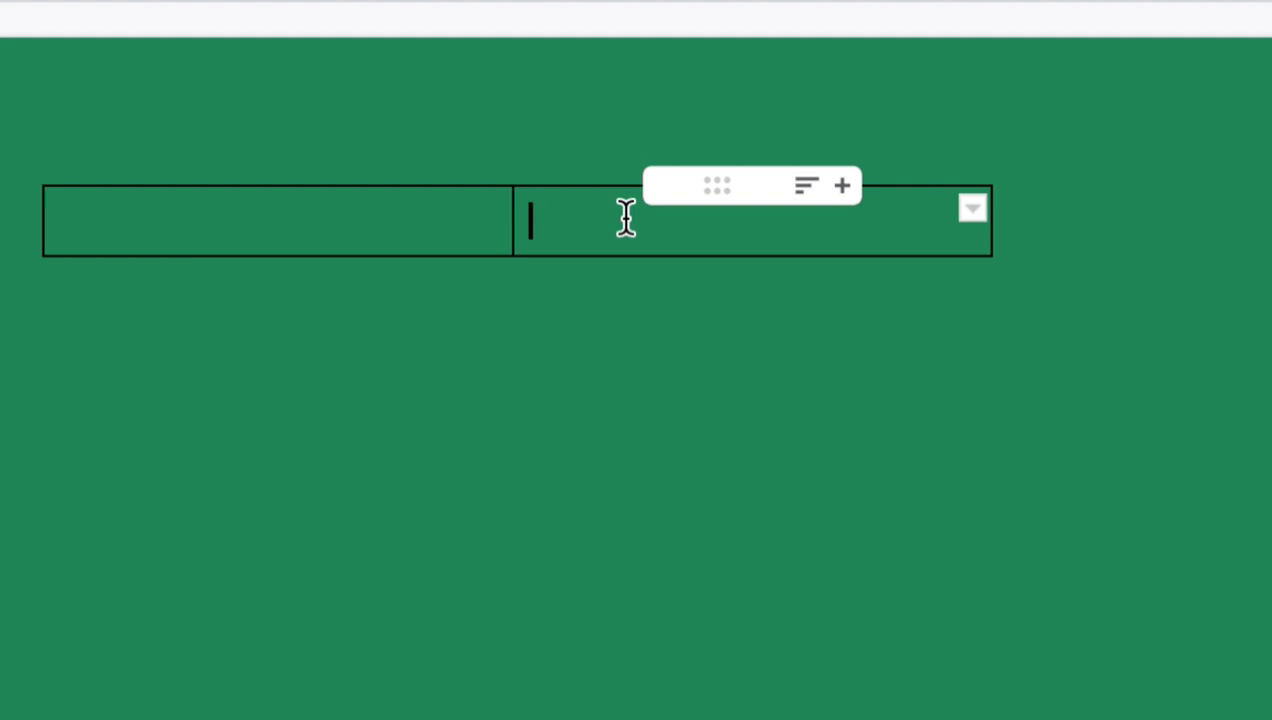
key(Tab)
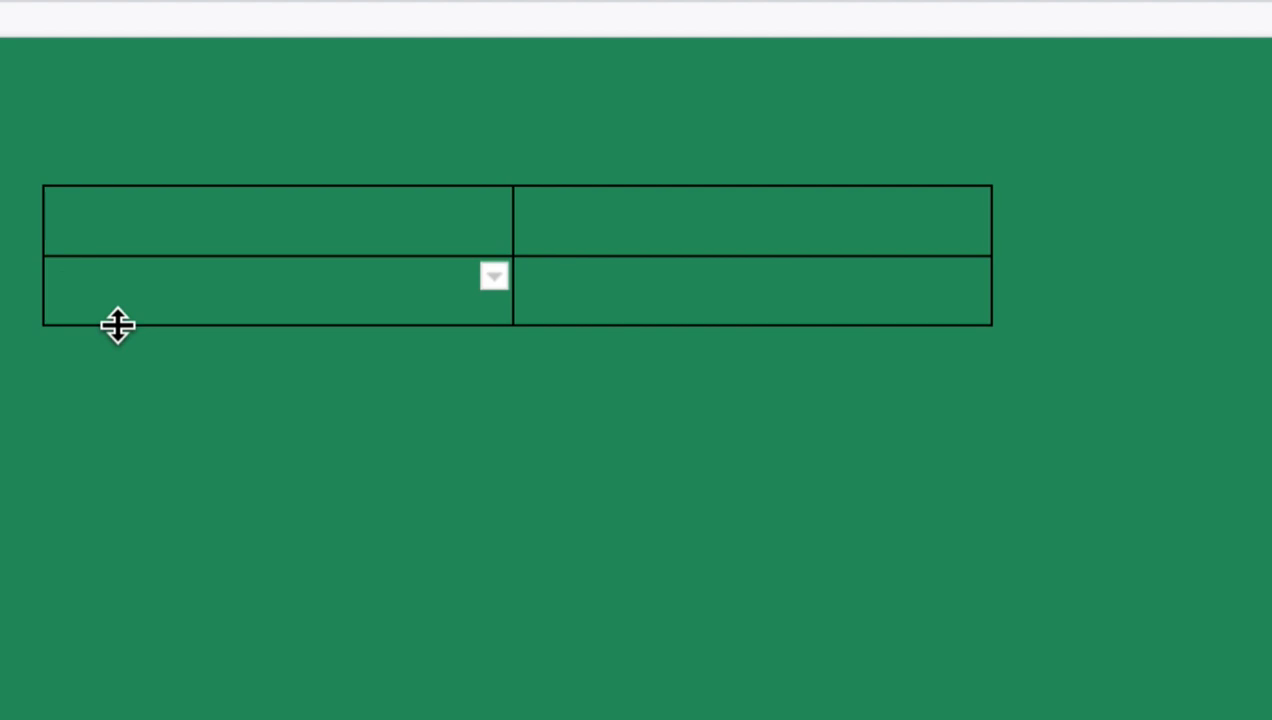
key(Tab)
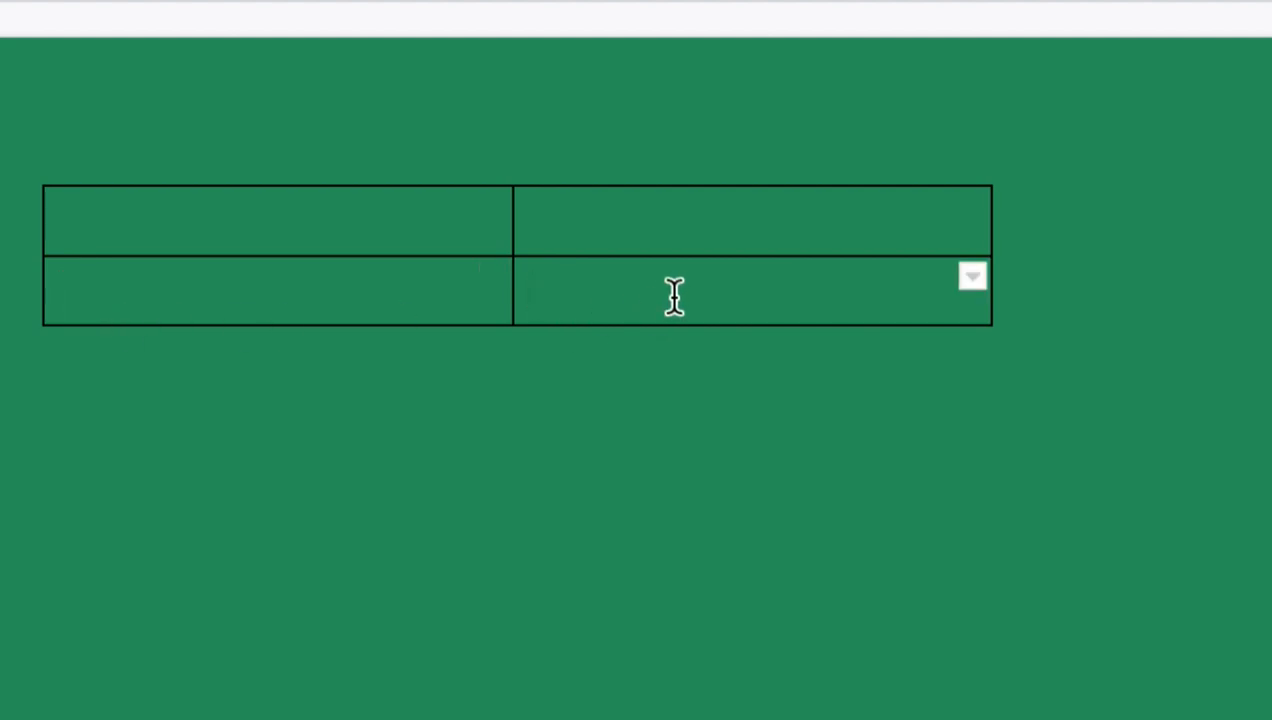
key(Tab)
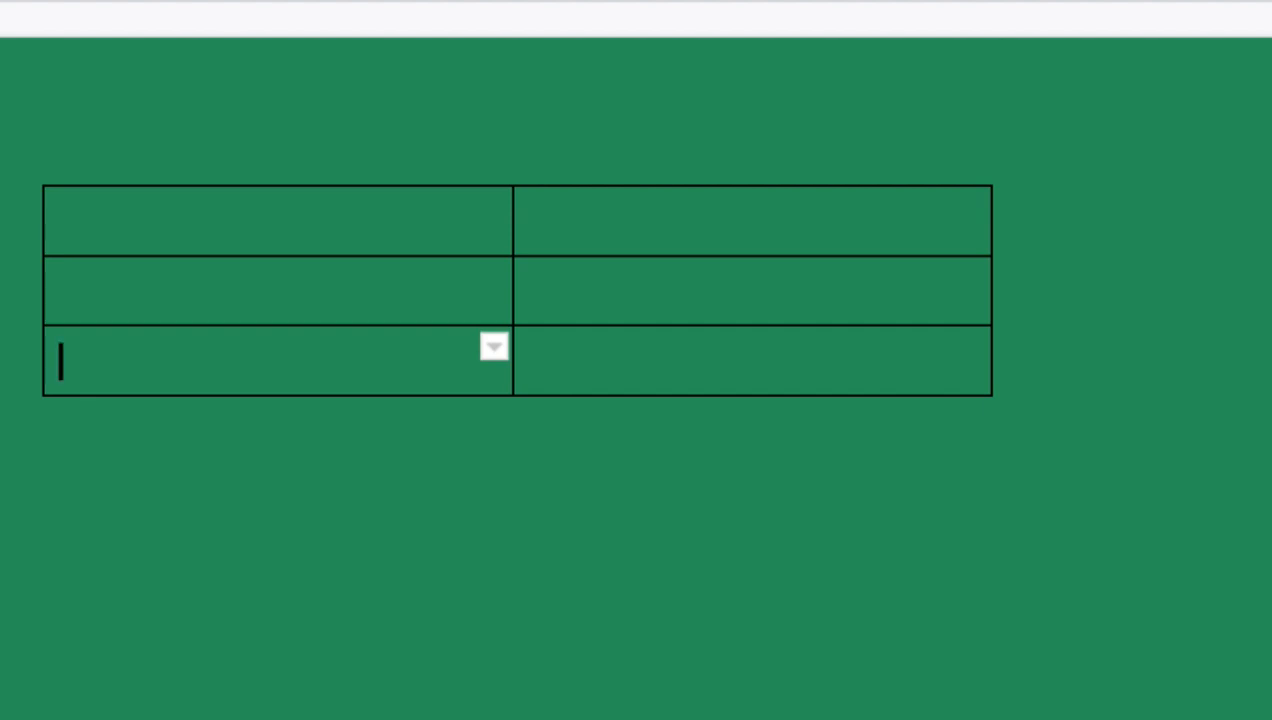
key(Tab)
key(Tab)
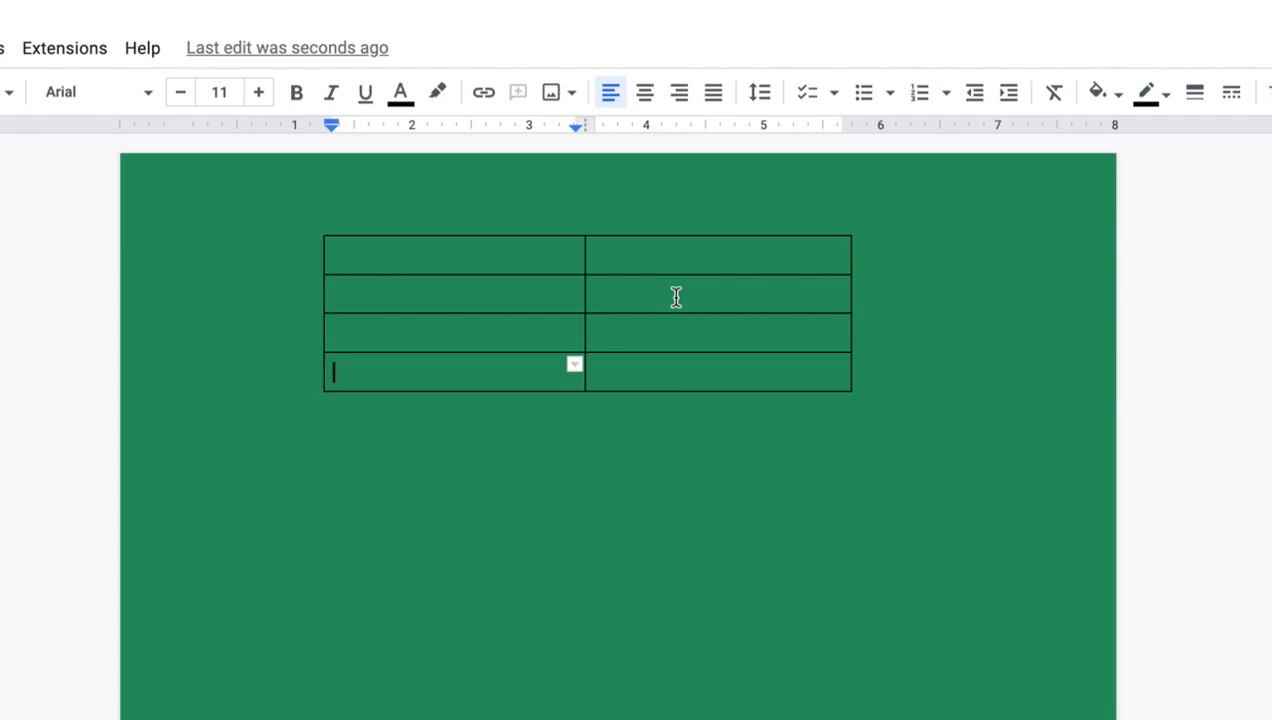
Undo the three rows just added to the table
key(ctrl+z)
key(ctrl+z)
key(ctrl+z)
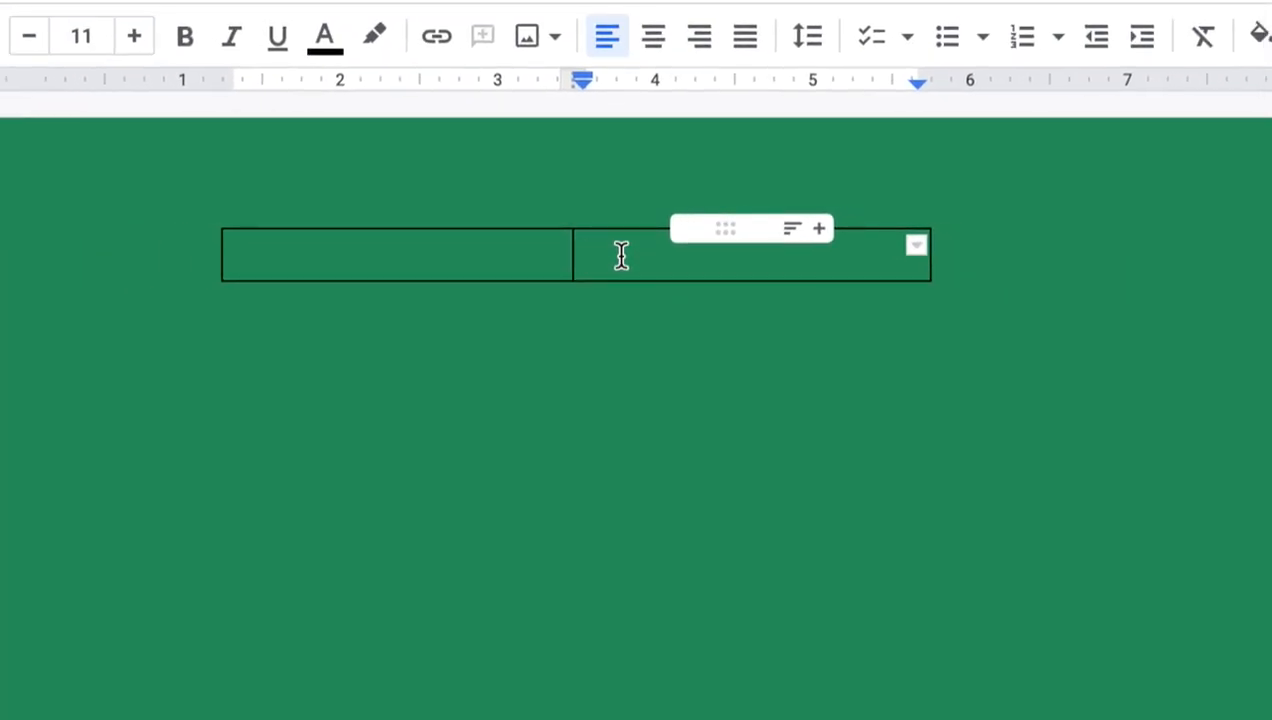
Add rows one at a time from the table's last cell until the table is two columns by four rows
key(Tab)
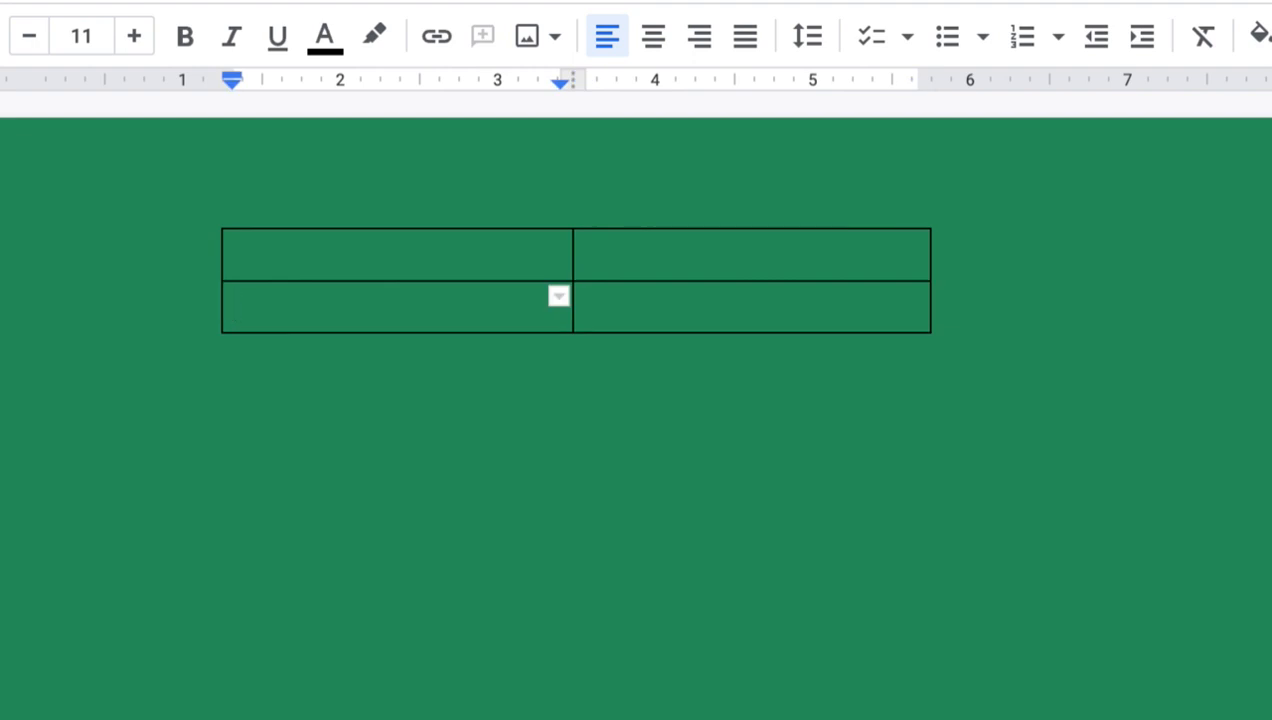
double_click(616, 310)
click(634, 310)
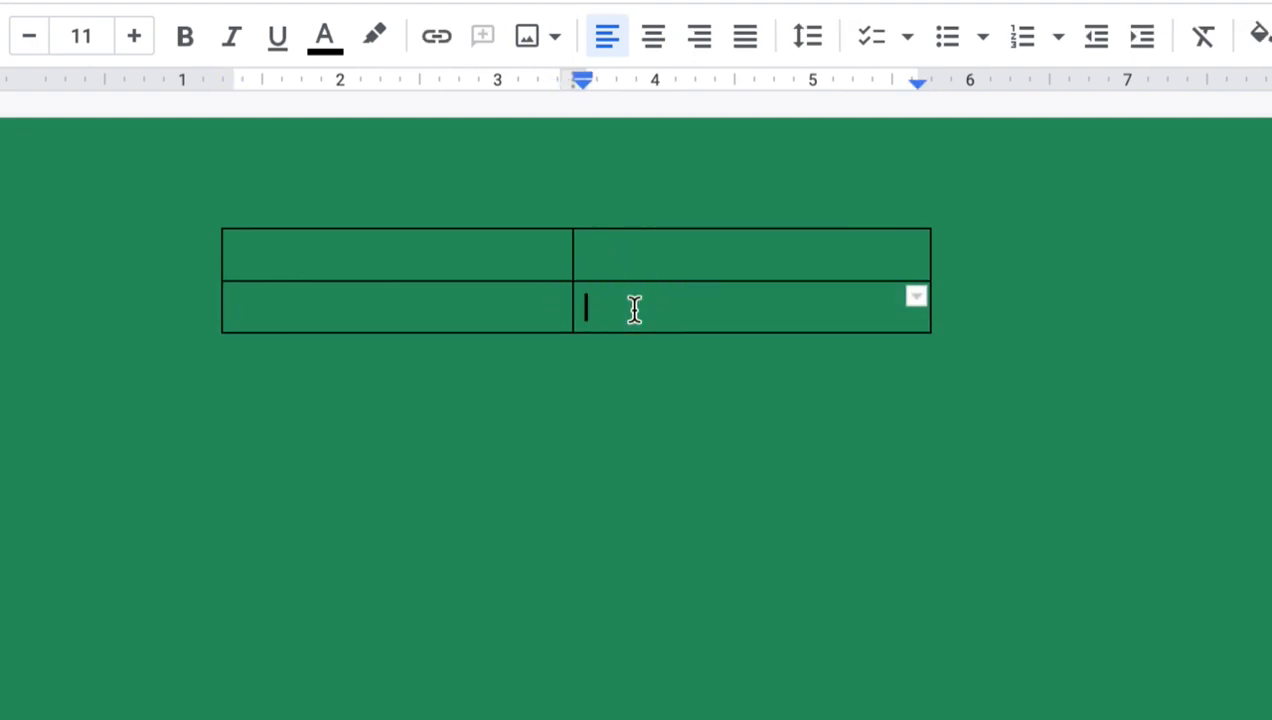
key(Tab)
double_click(622, 354)
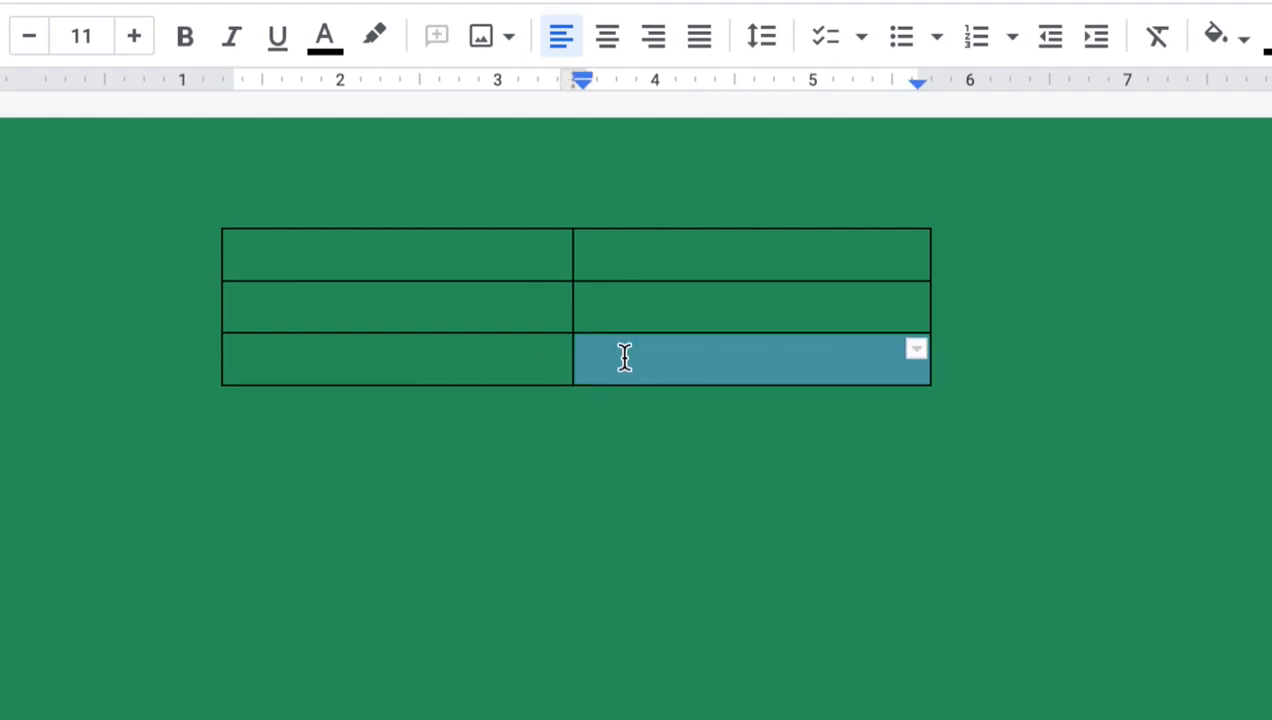
key(Tab)
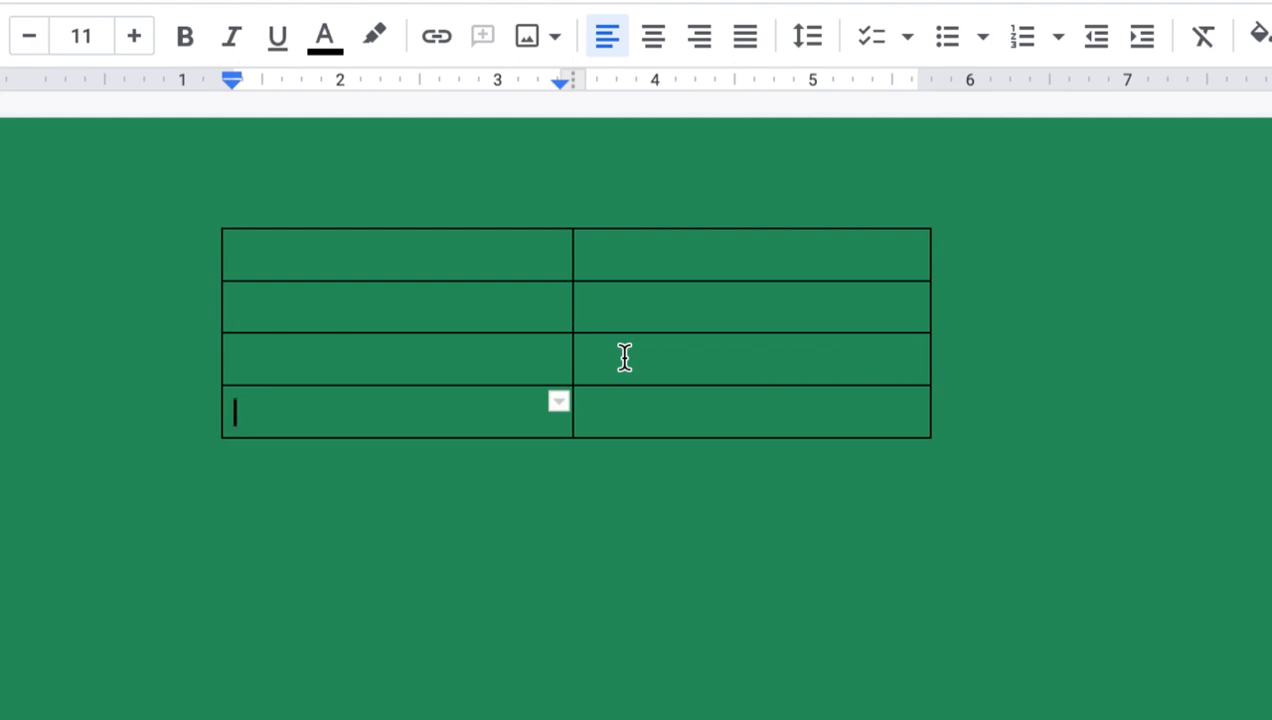
double_click(267, 258)
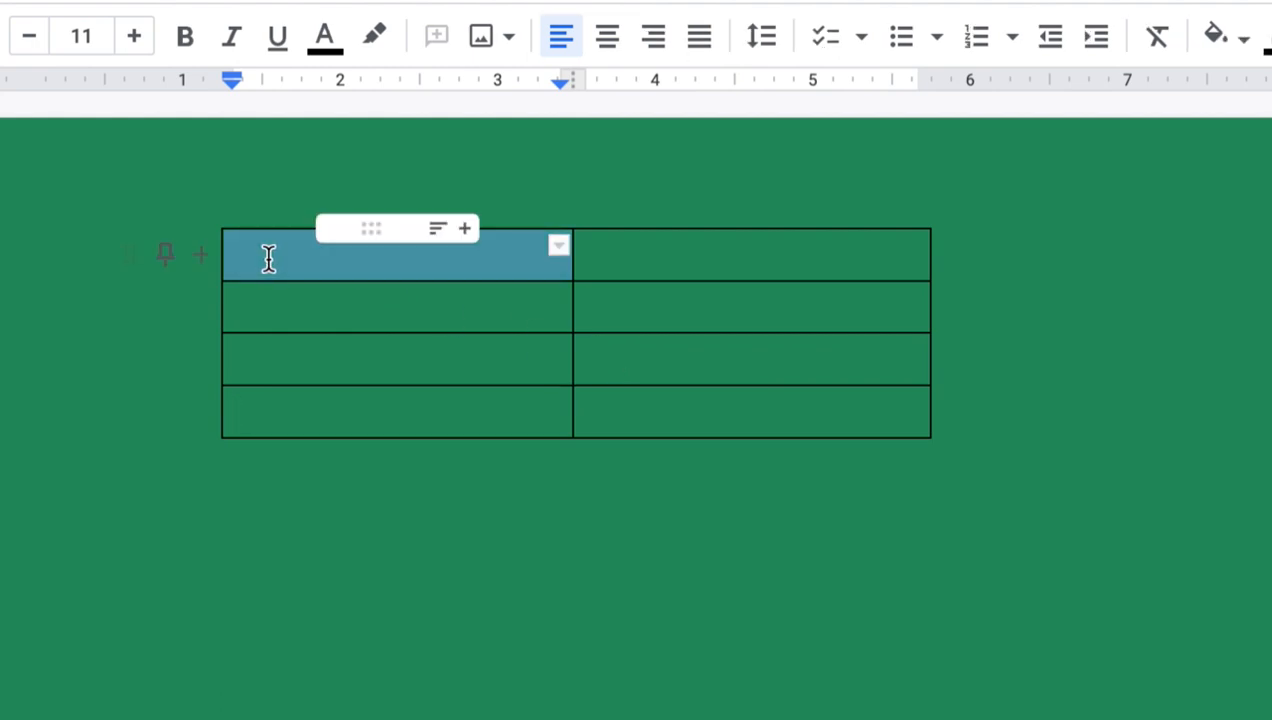
double_click(636, 256)
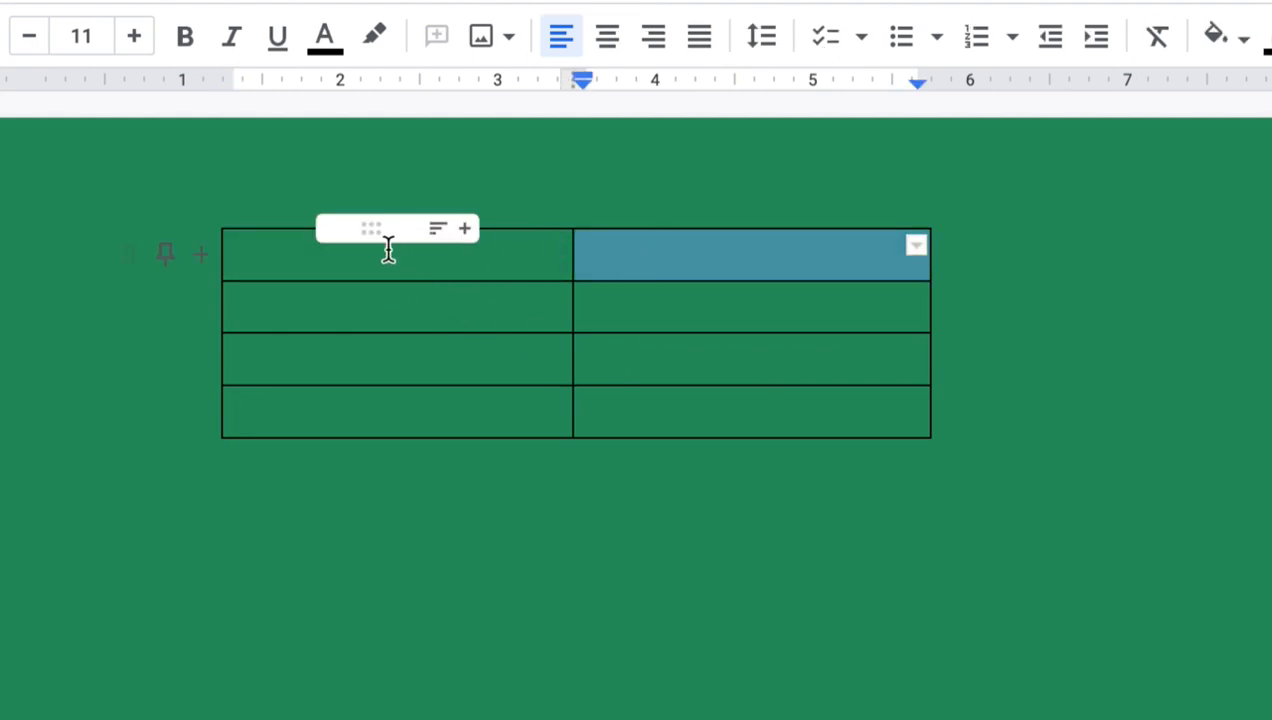
double_click(295, 264)
double_click(642, 250)
double_click(277, 263)
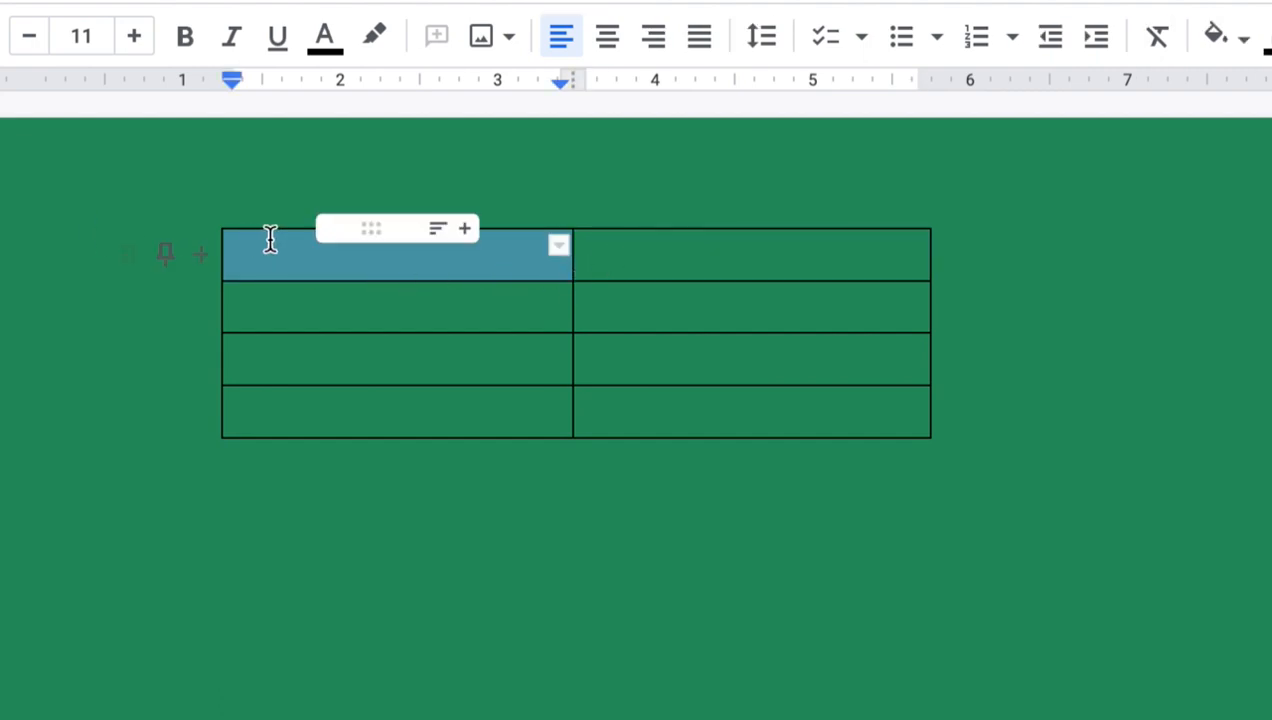
Place the cursor in the table's first cell and open the color settings in the table properties
click(270, 240)
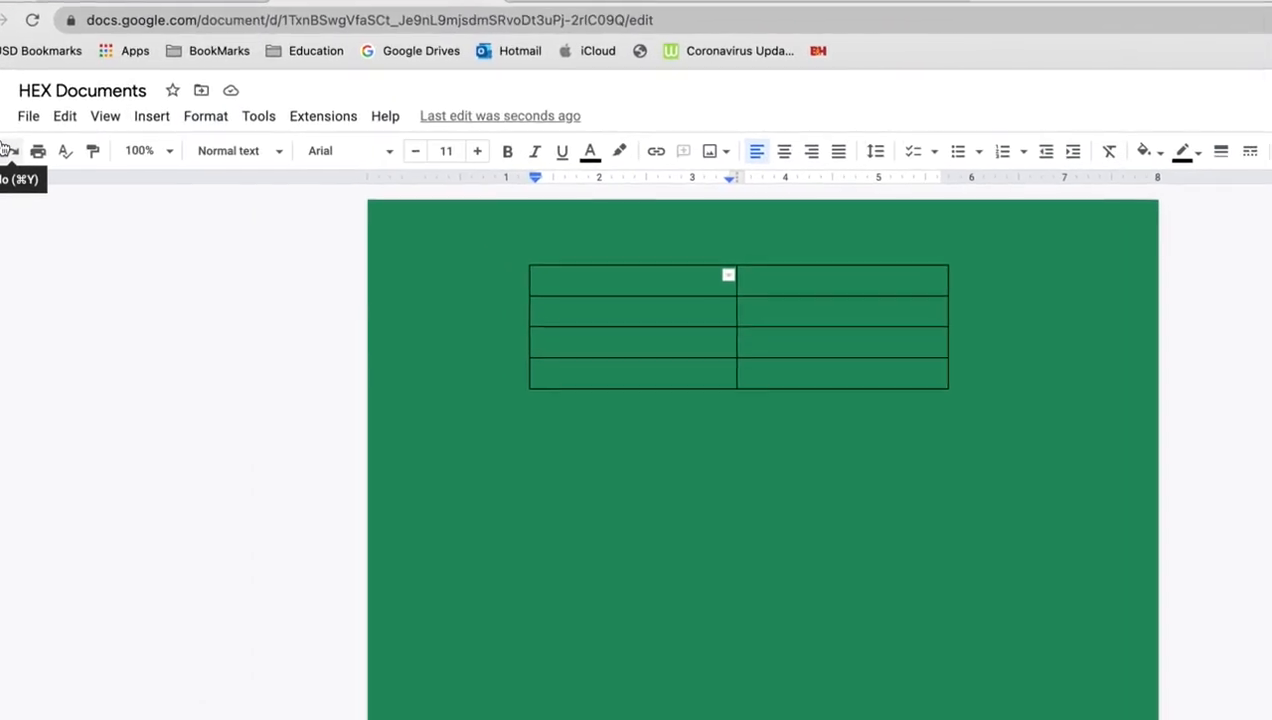
click(214, 118)
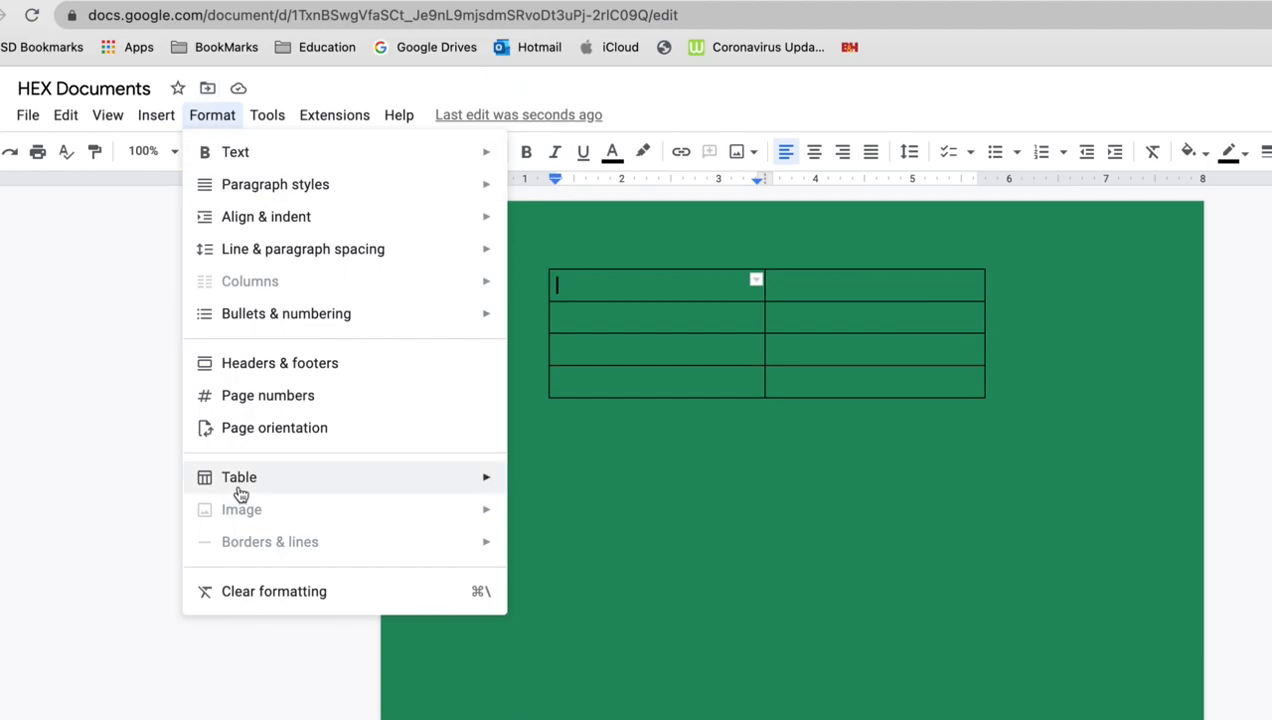
mouse_move(240, 493)
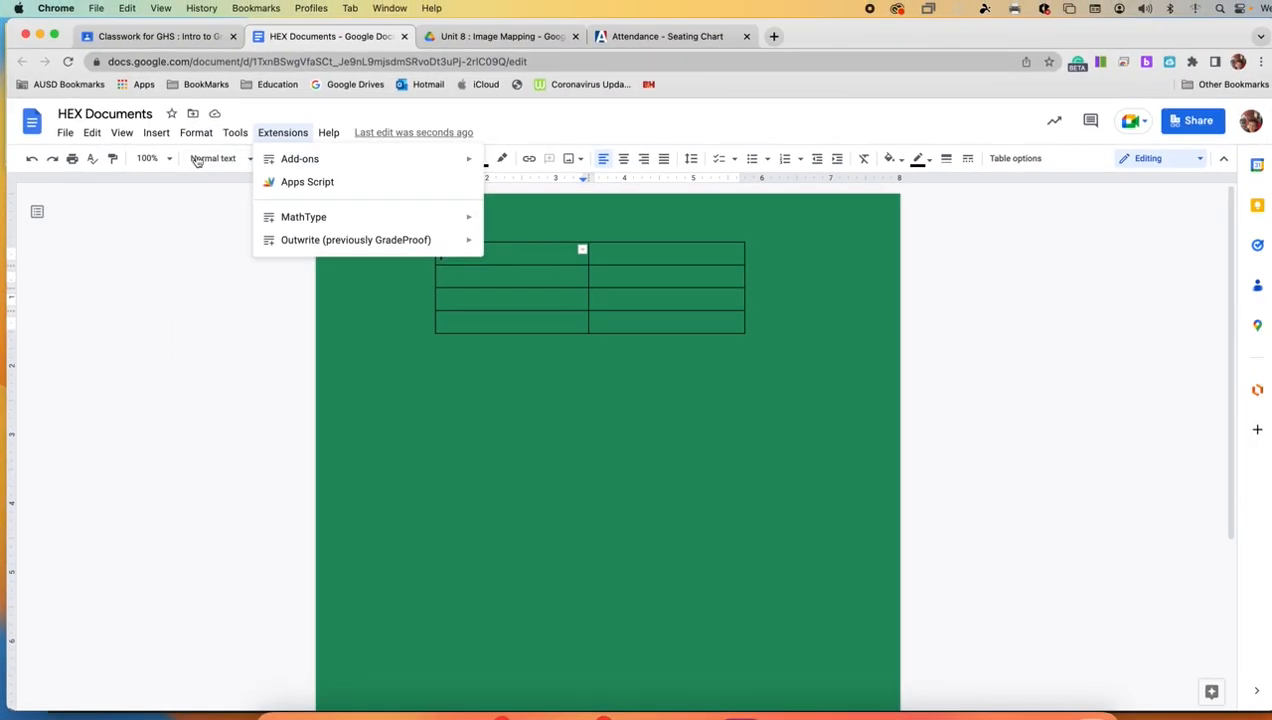
mouse_move(250, 389)
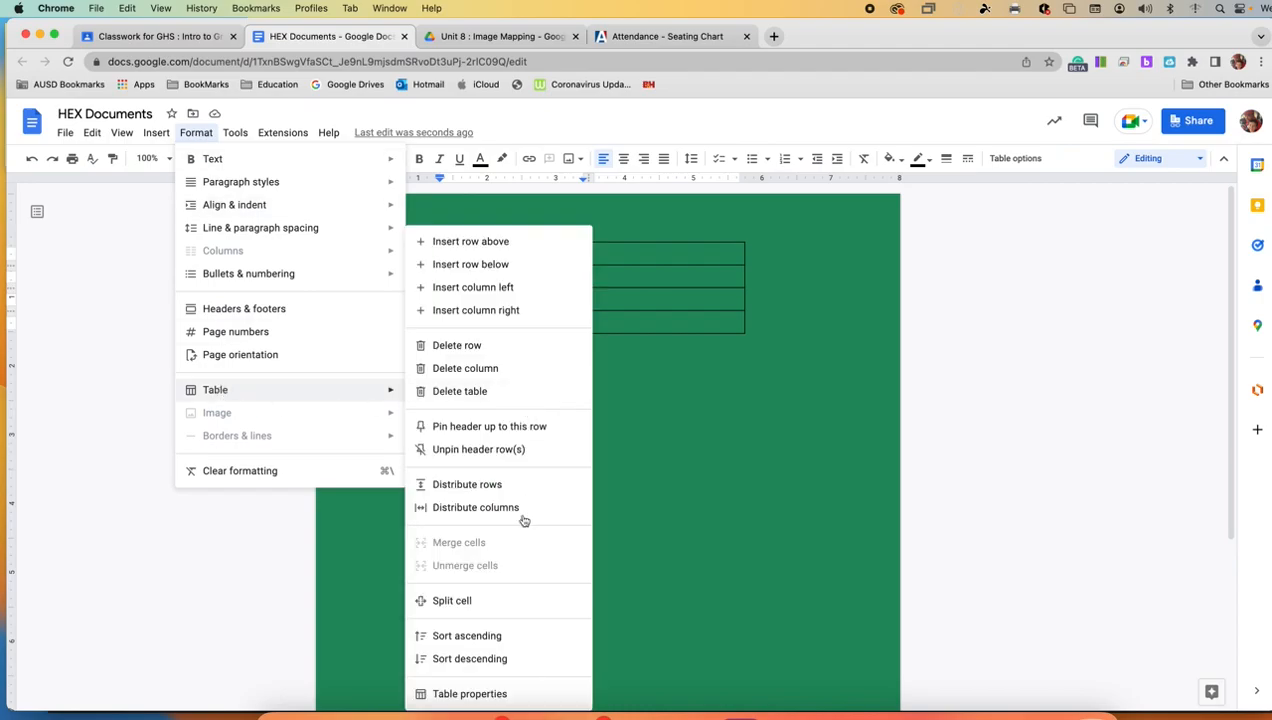
click(470, 694)
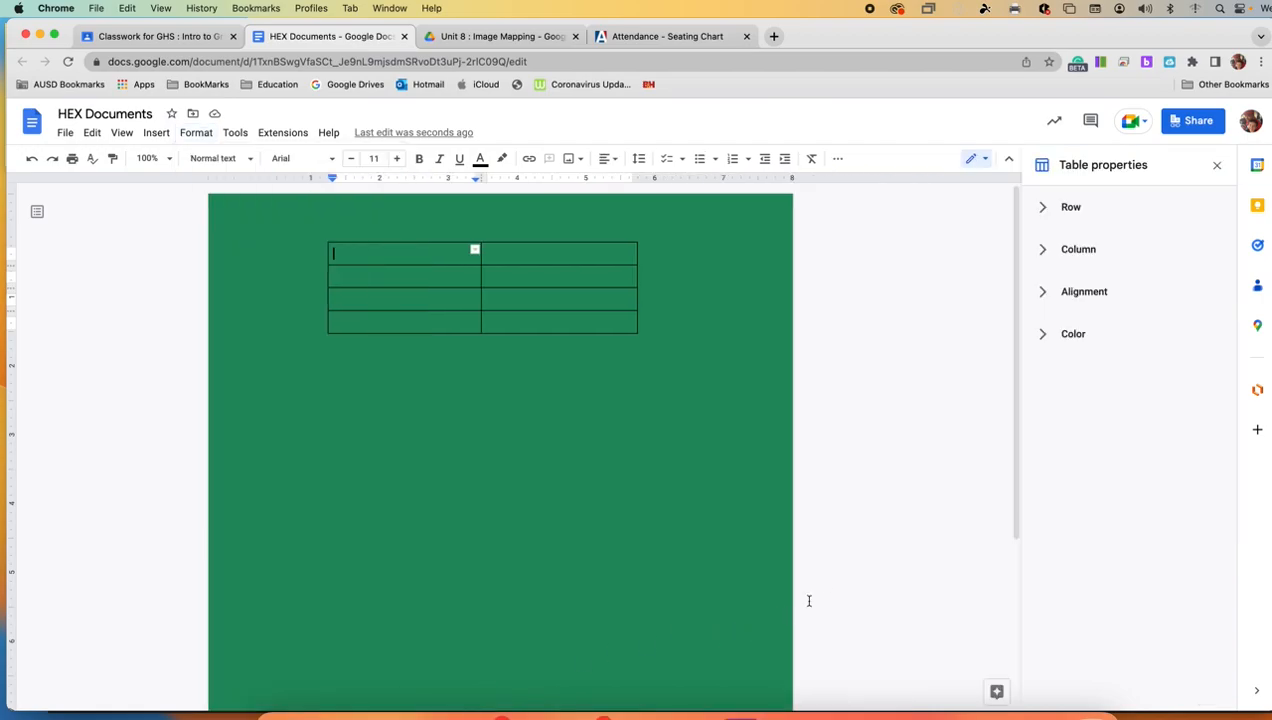
scroll(825, 576, down, 1)
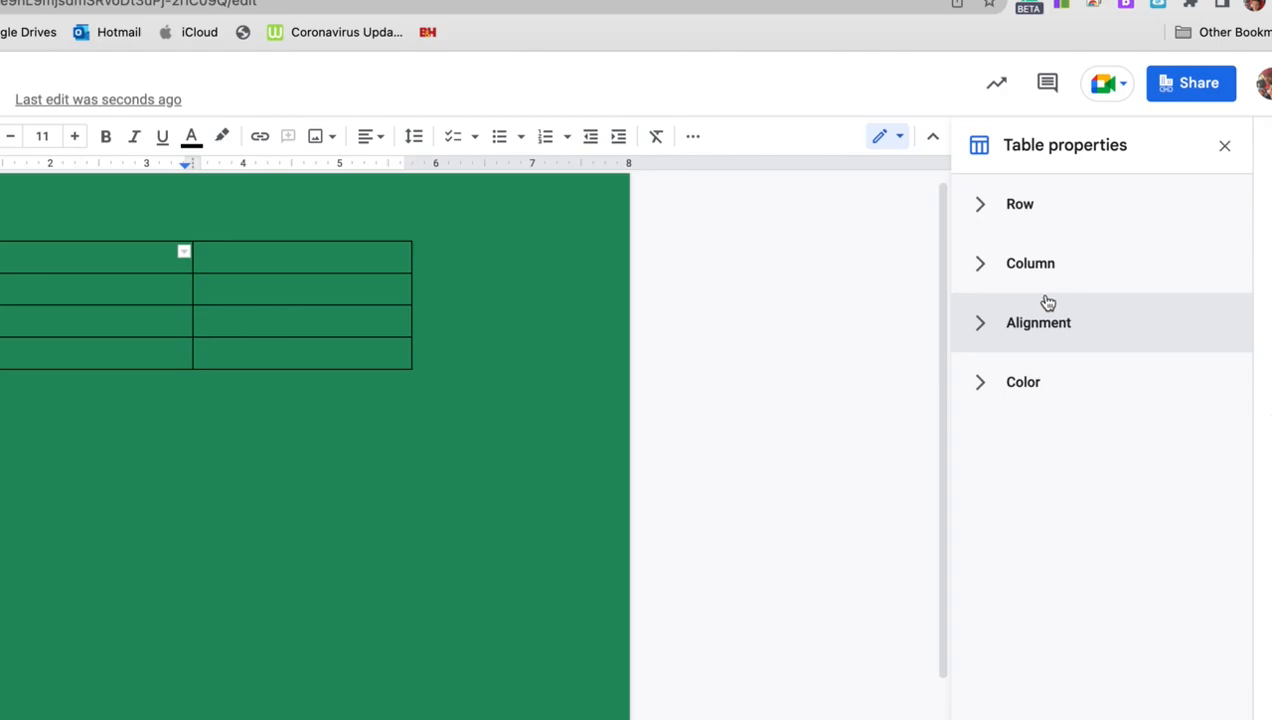
click(988, 393)
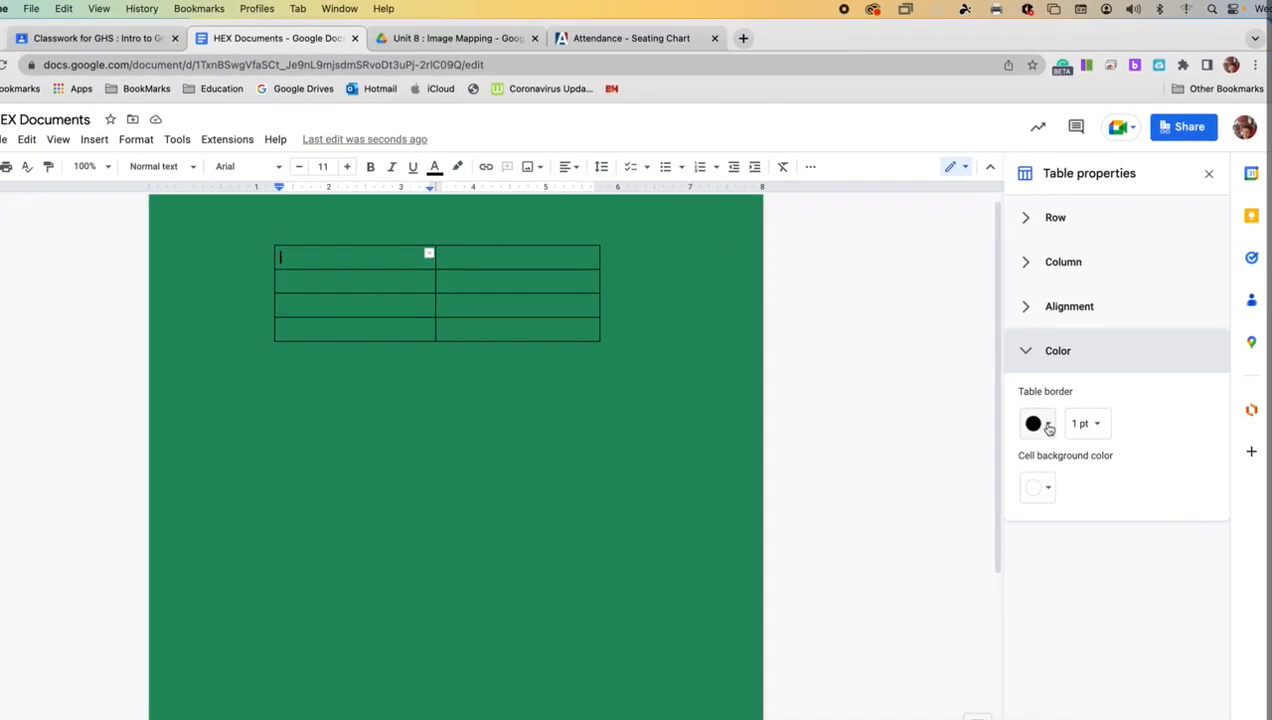
Change the table's border color to bright yellow
click(1046, 425)
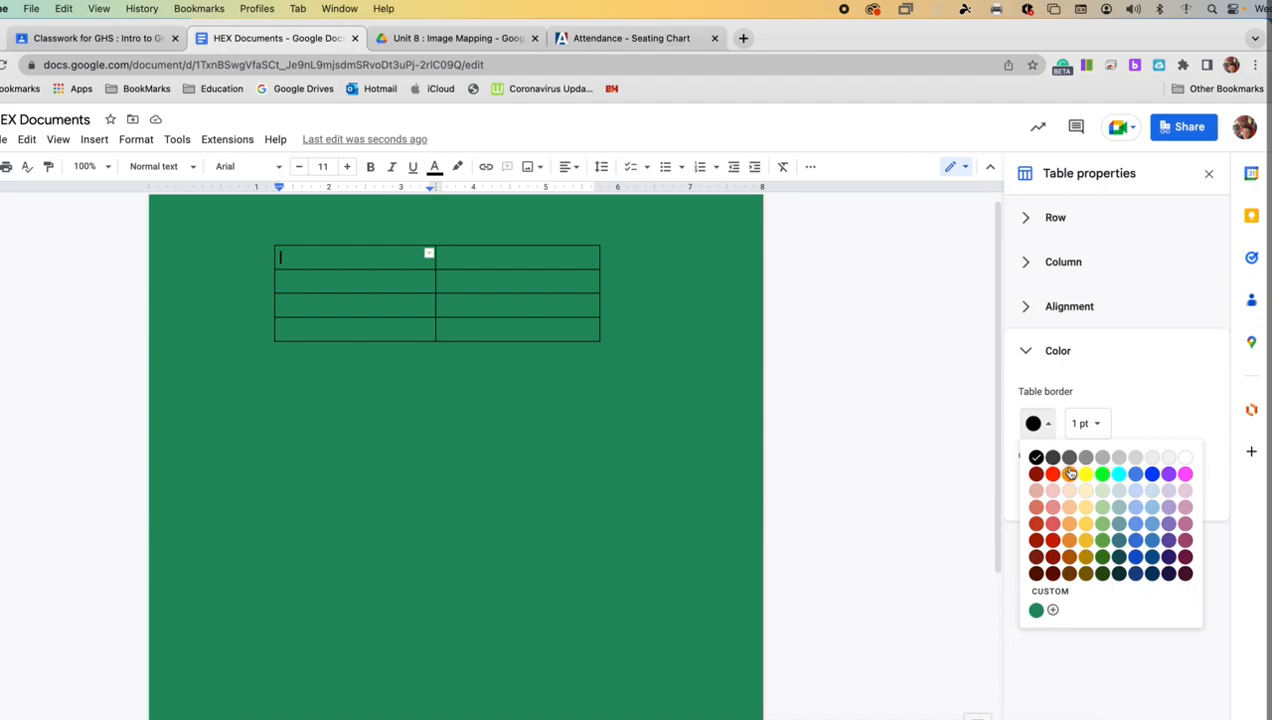
key(Escape)
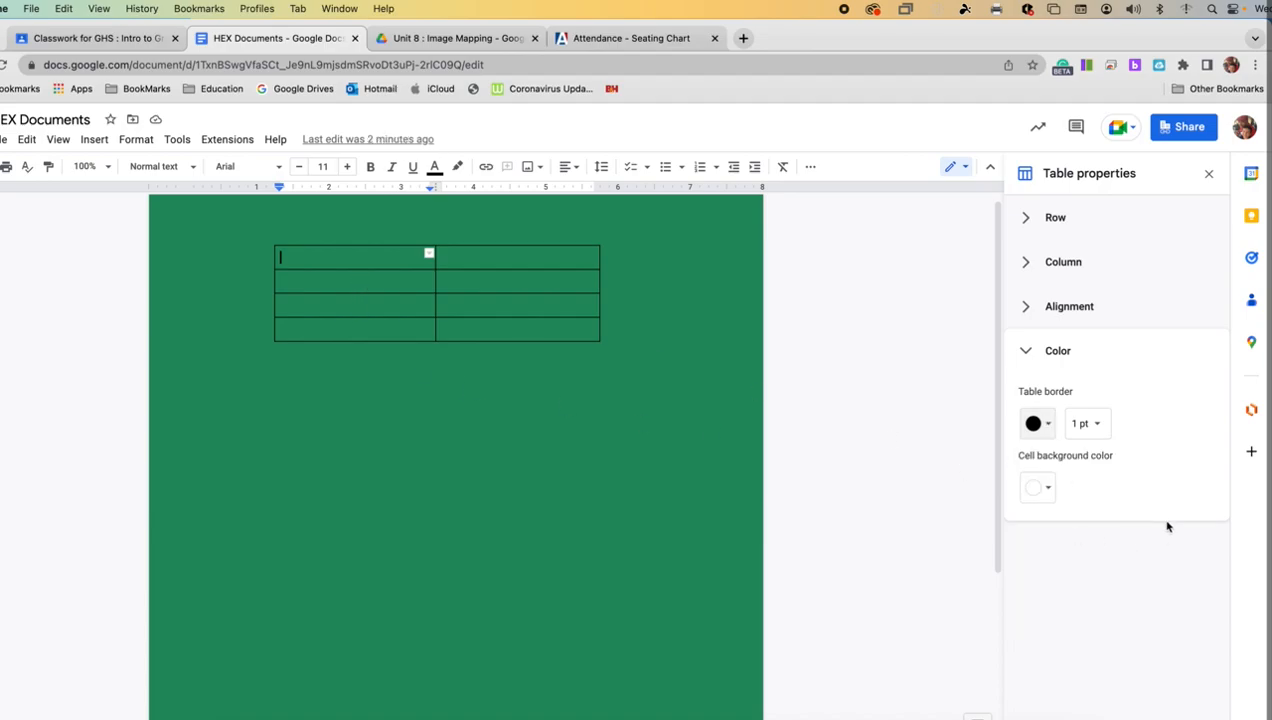
click(1046, 428)
click(1079, 476)
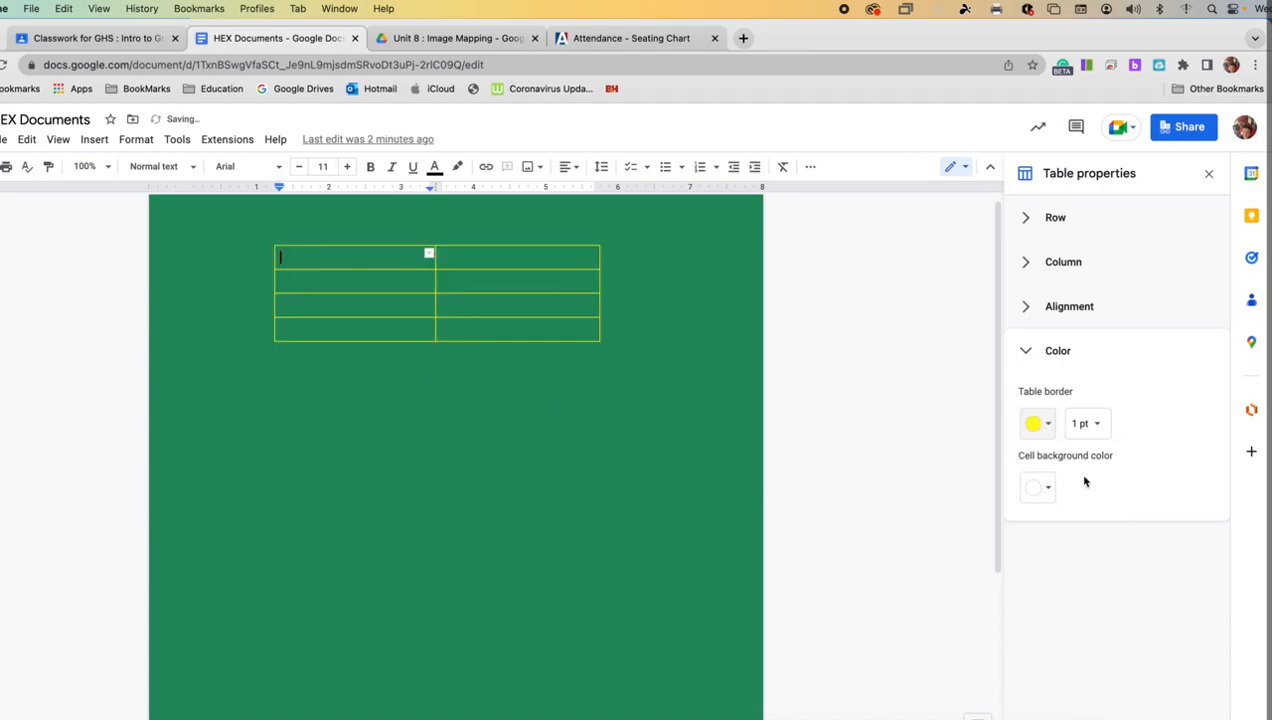
Try table border widths of 2.25 pt, 0.5 pt and 0 pt, and set the width back to 1 pt
click(1094, 423)
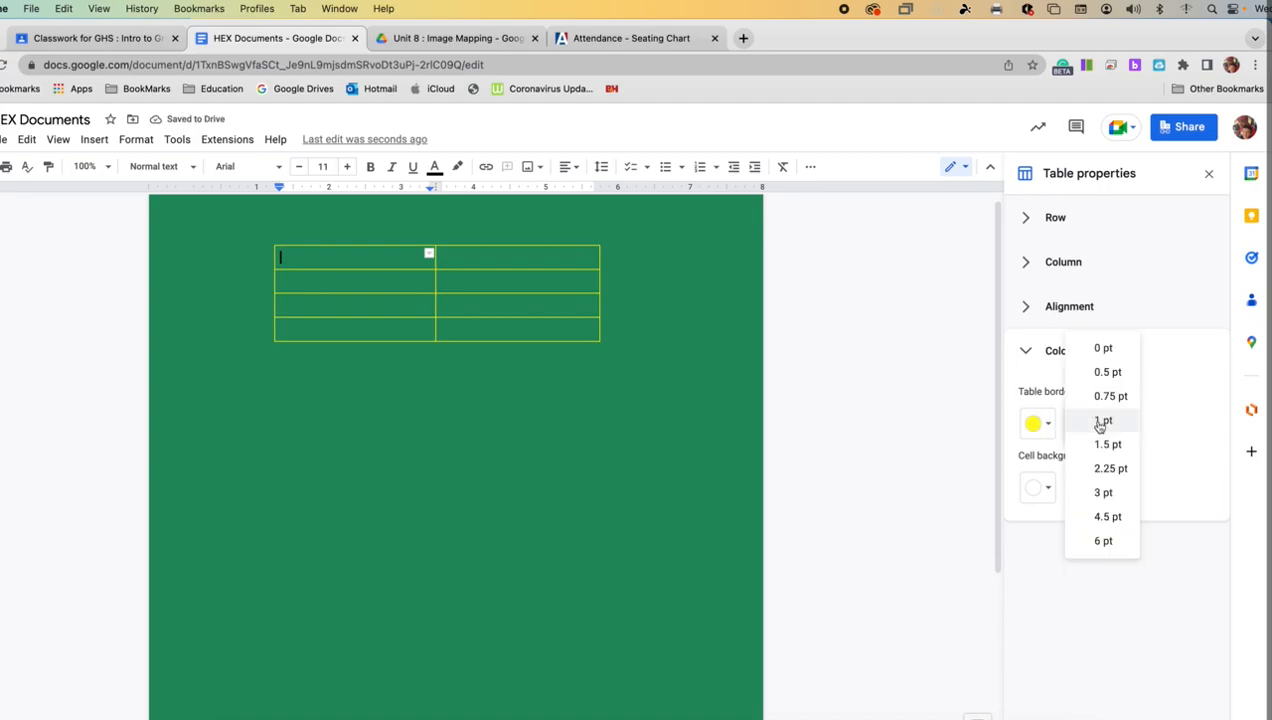
click(1110, 468)
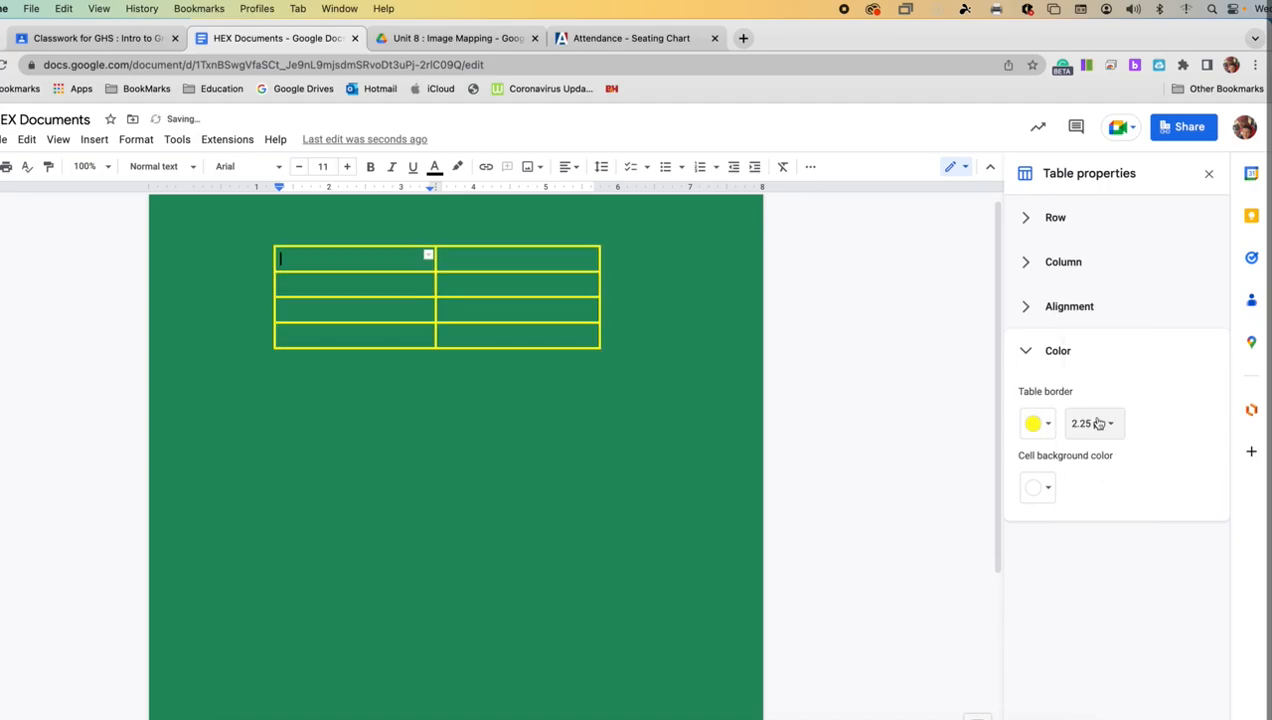
click(1097, 423)
click(1115, 325)
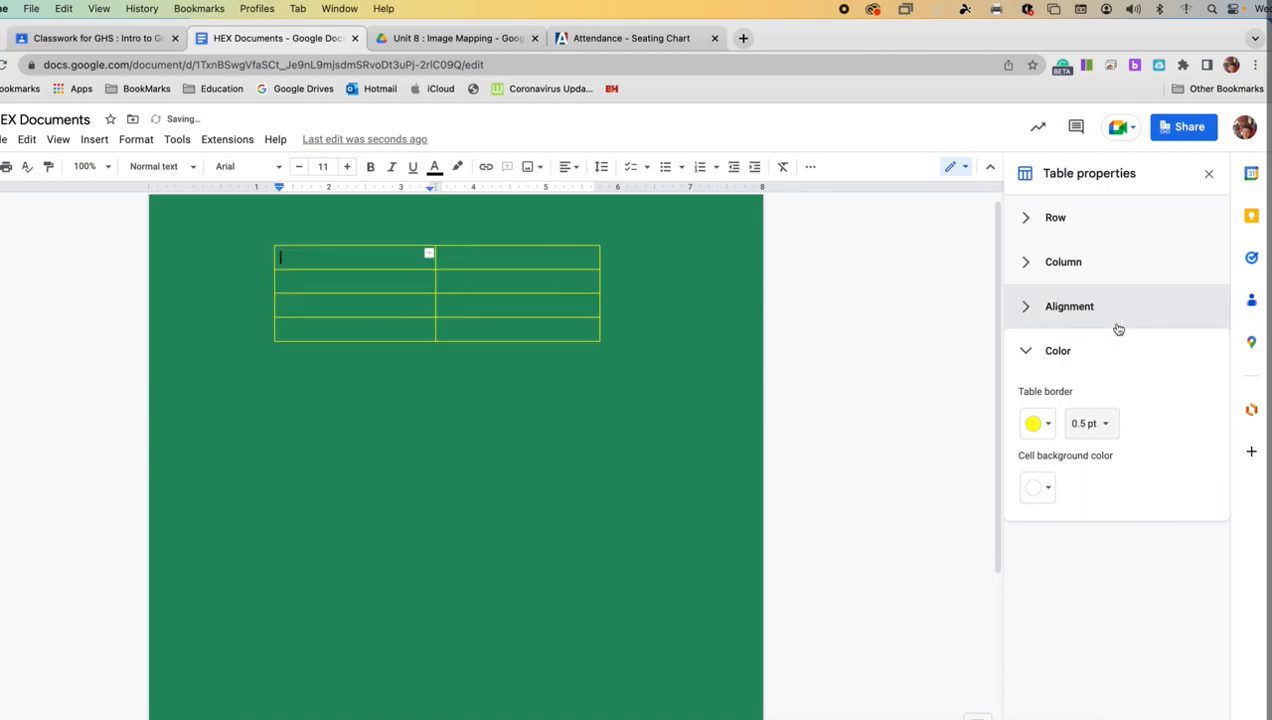
click(1102, 426)
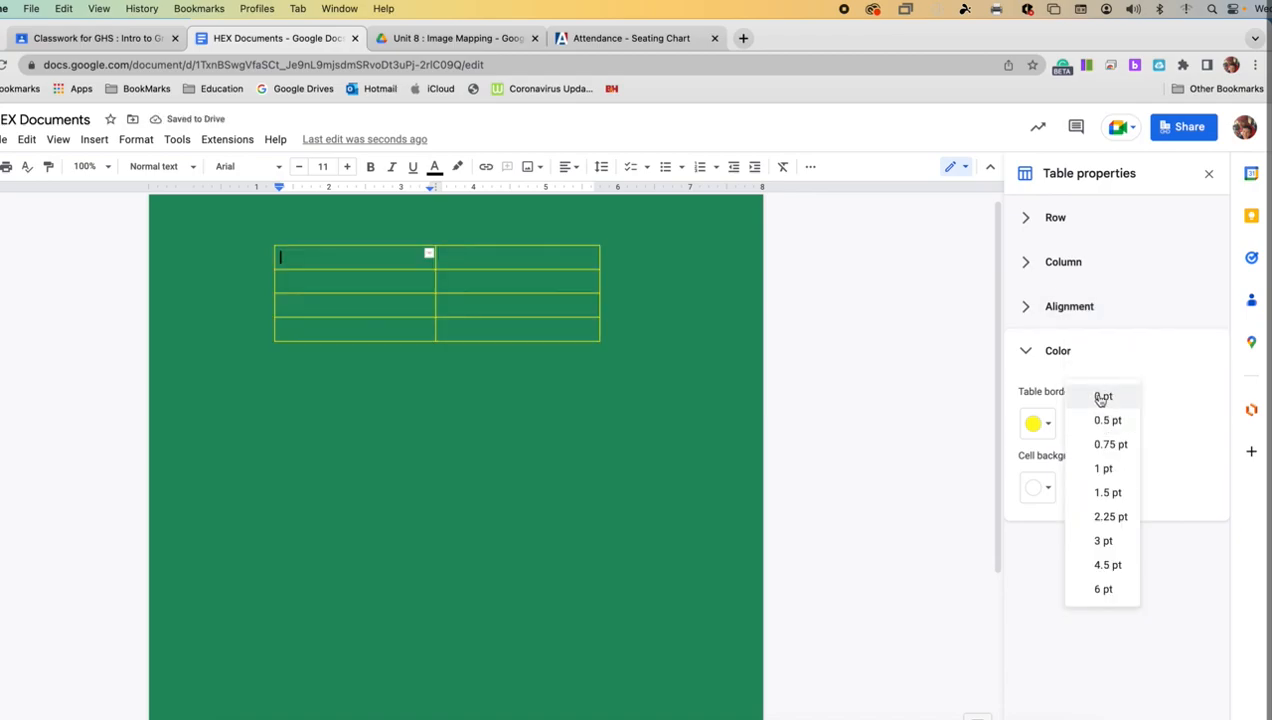
click(1100, 398)
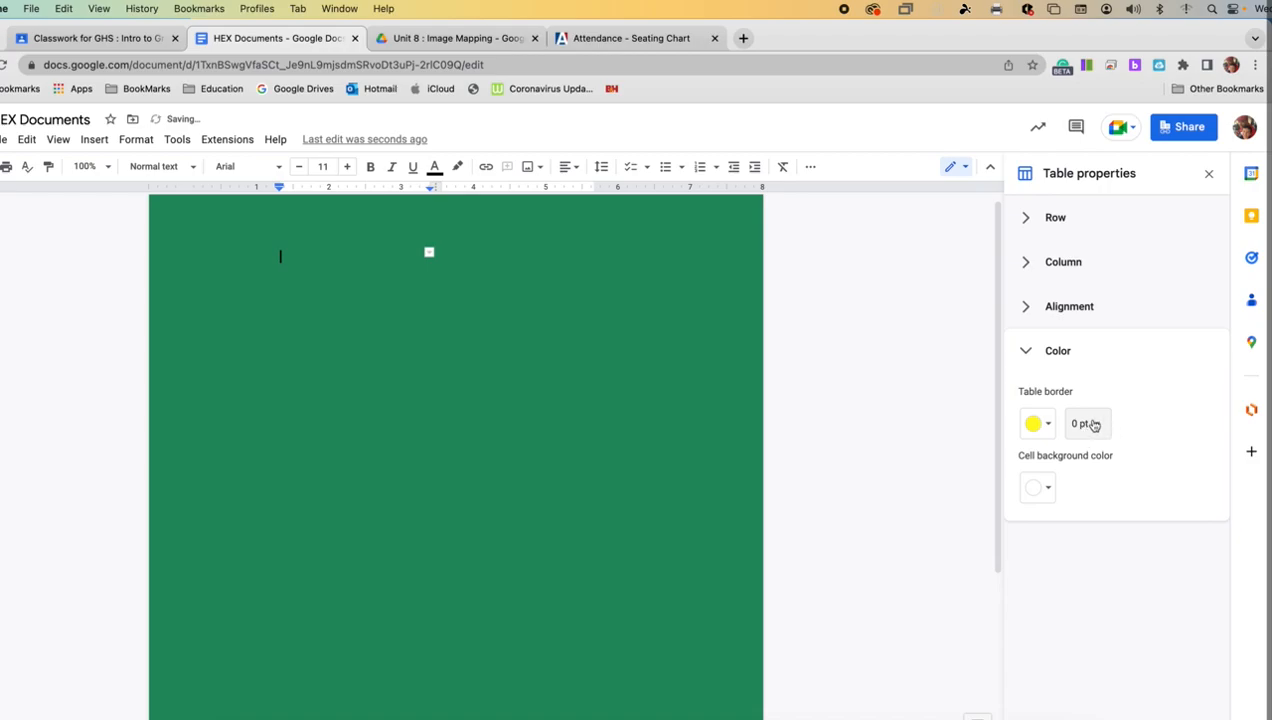
click(1094, 425)
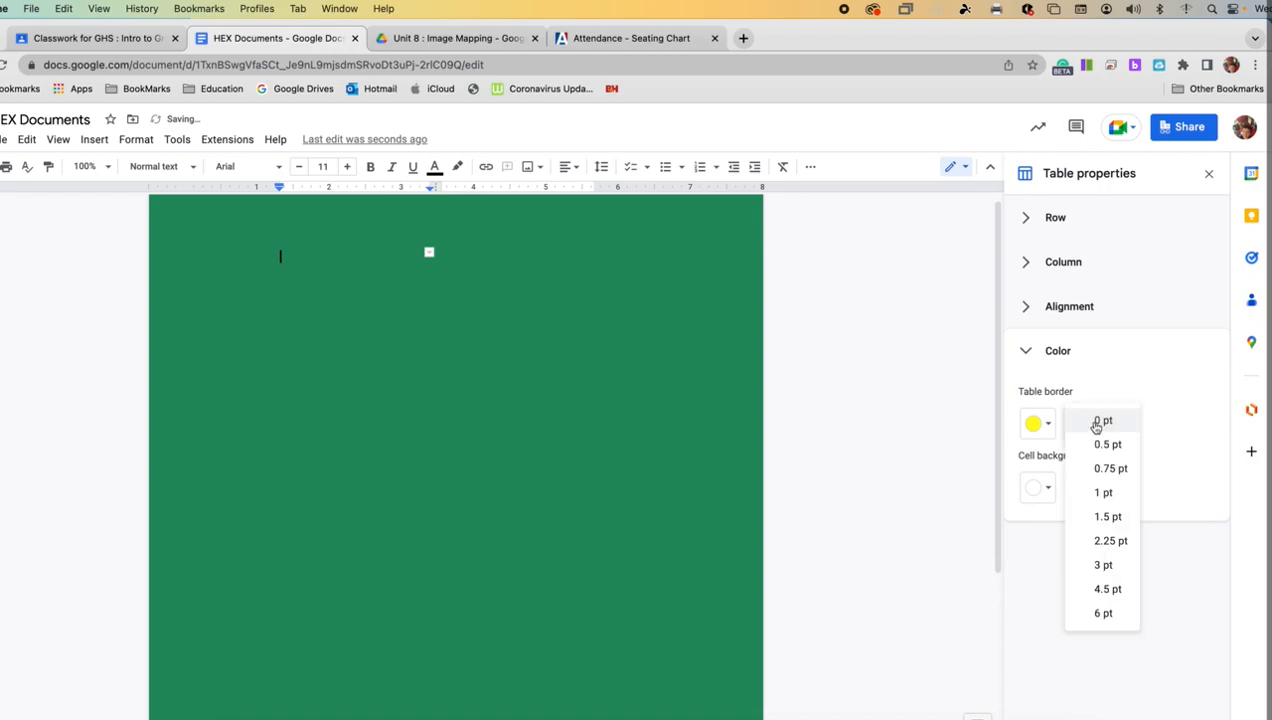
click(1105, 493)
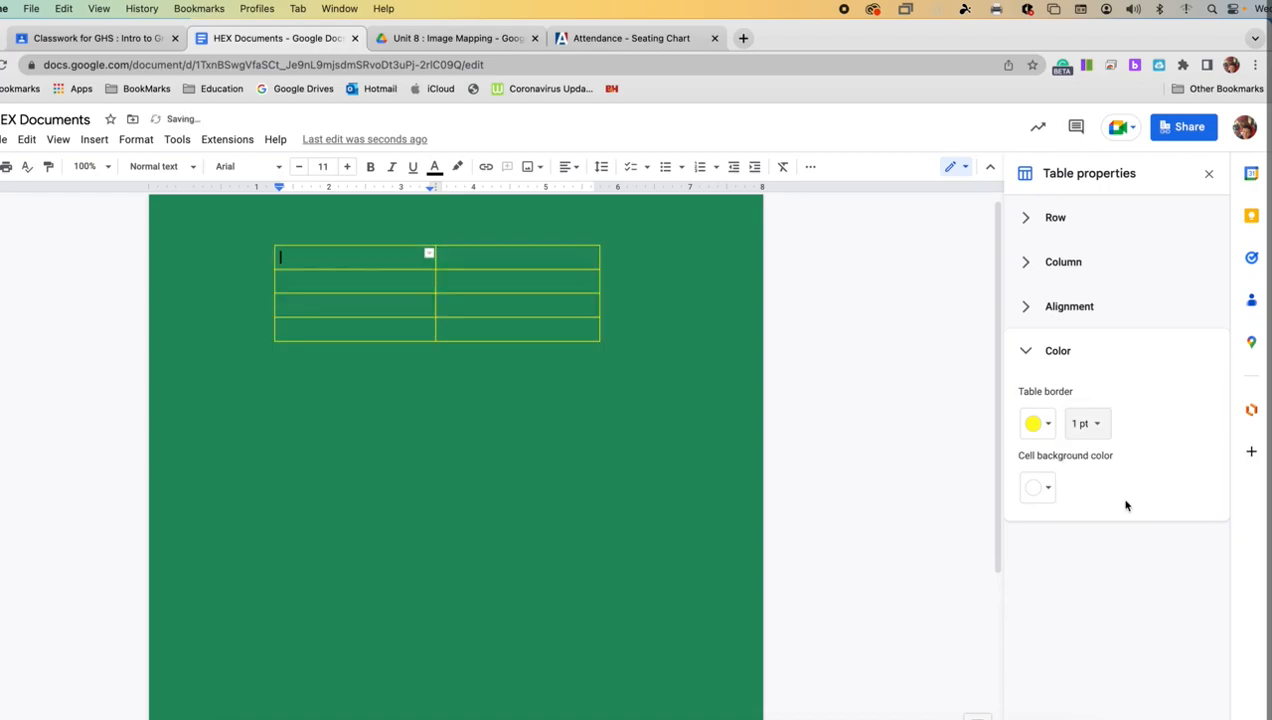
Fill the table's first cell with a custom blue background, hex #3c79d9
click(1047, 490)
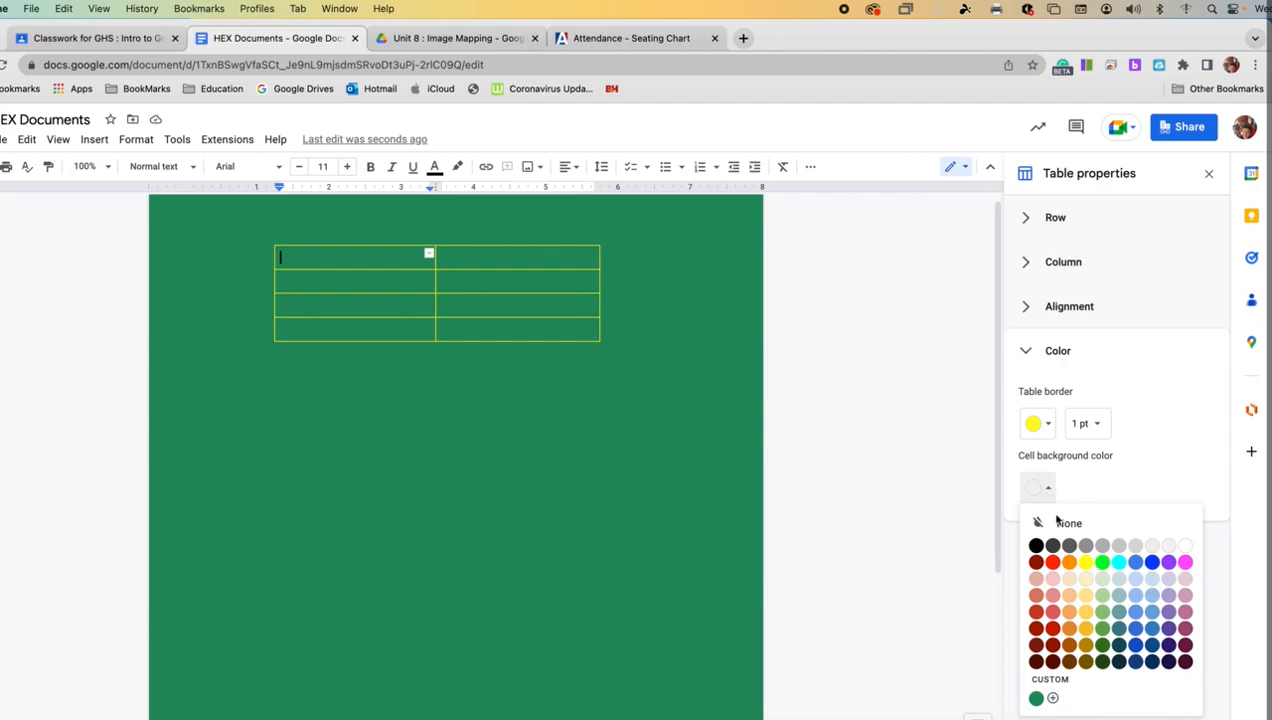
click(1037, 697)
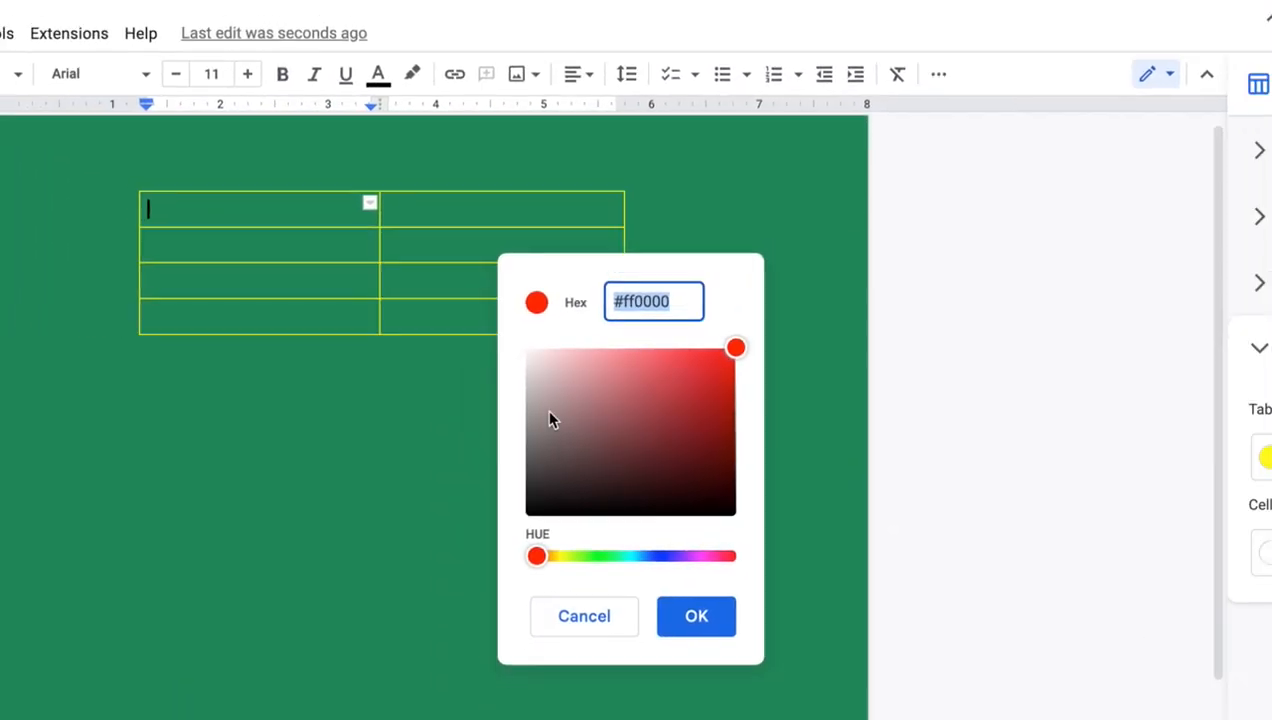
drag(537, 556, 639, 566)
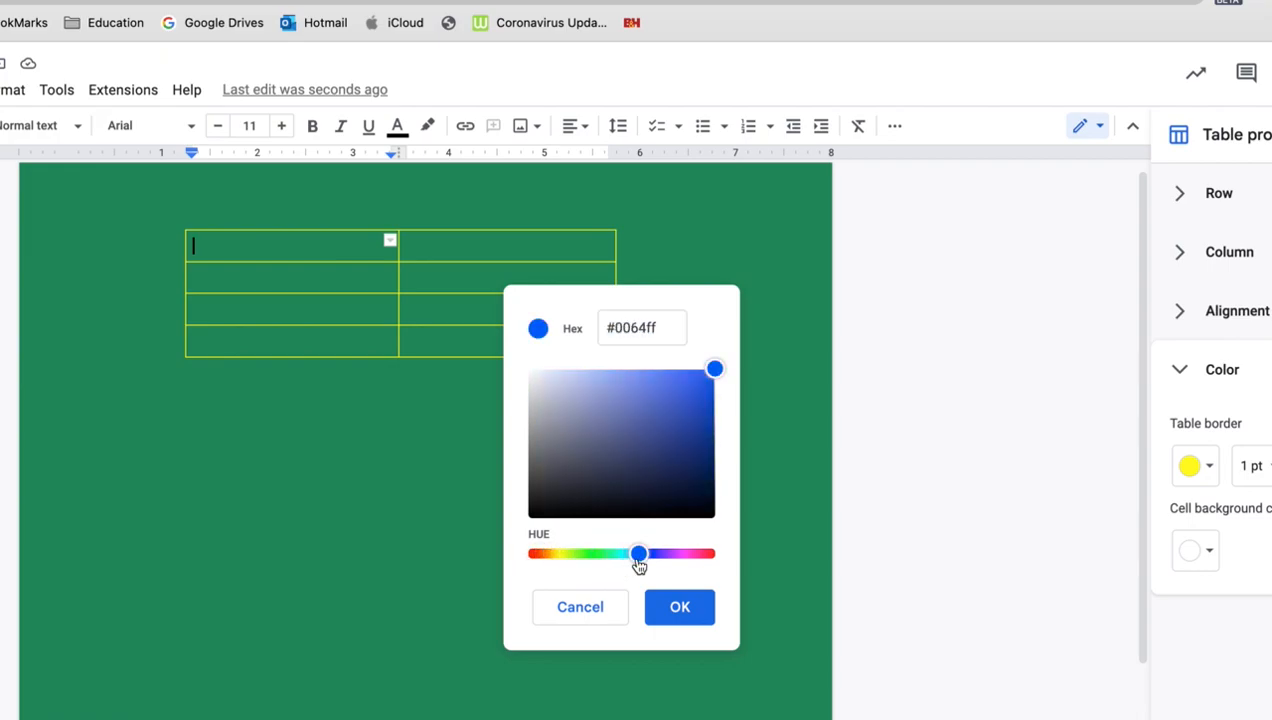
drag(702, 377, 663, 391)
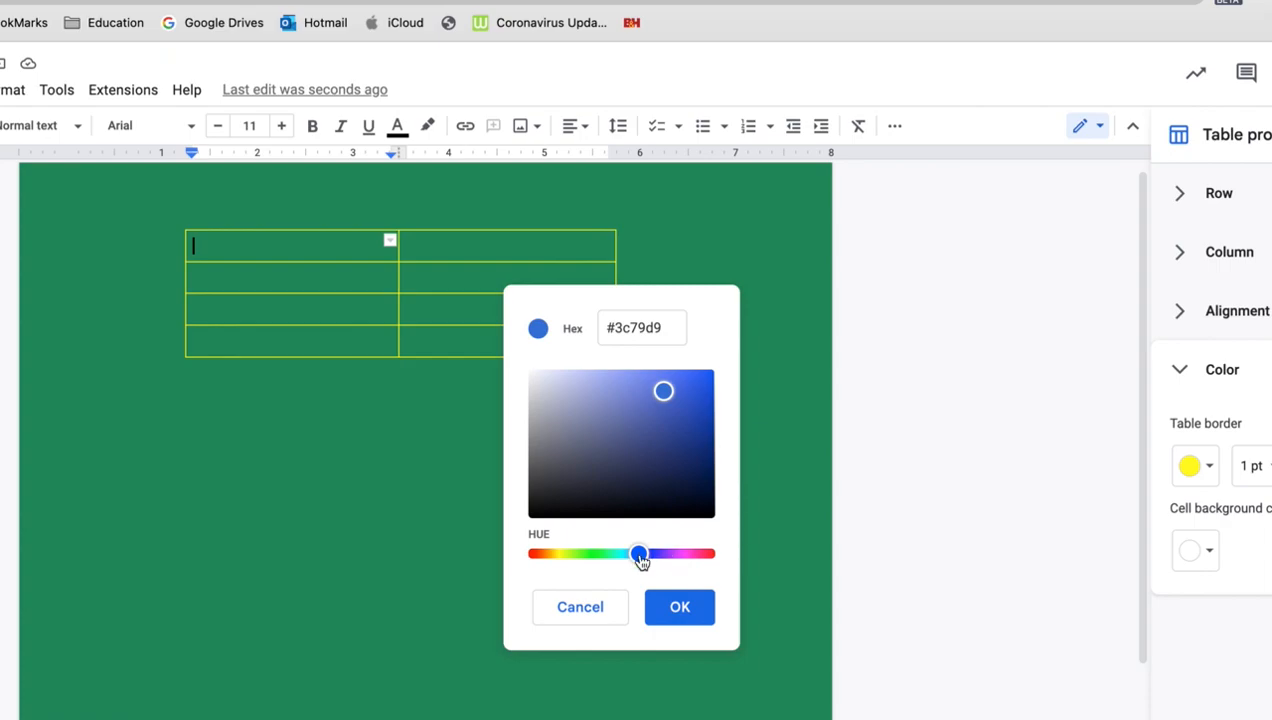
click(687, 618)
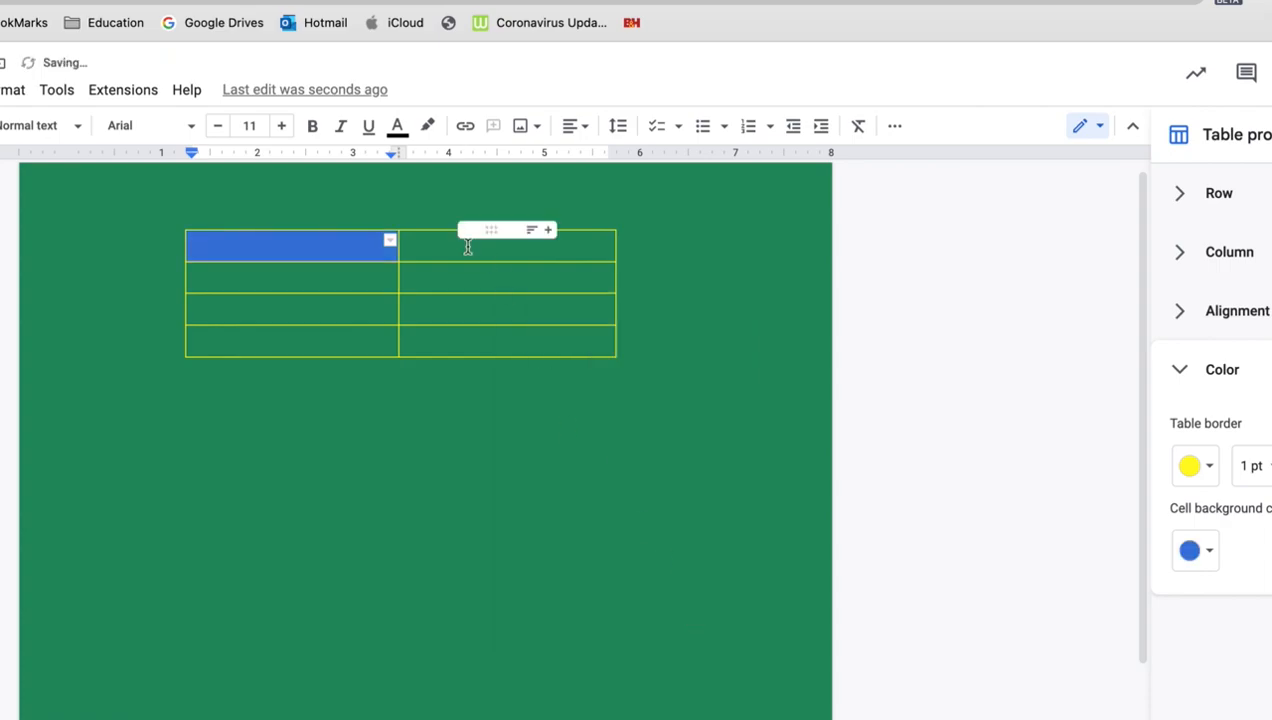
Fill the second-column cell of the second row with a custom, slightly muted red background
click(433, 276)
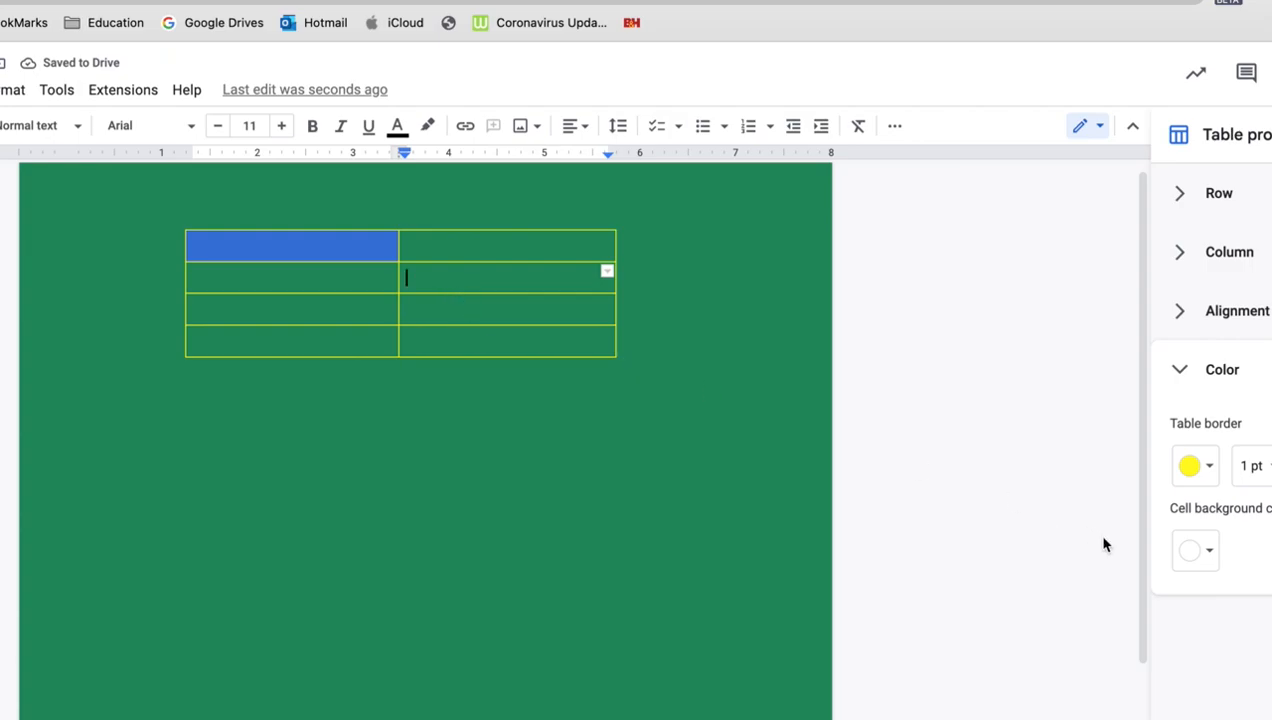
click(1210, 552)
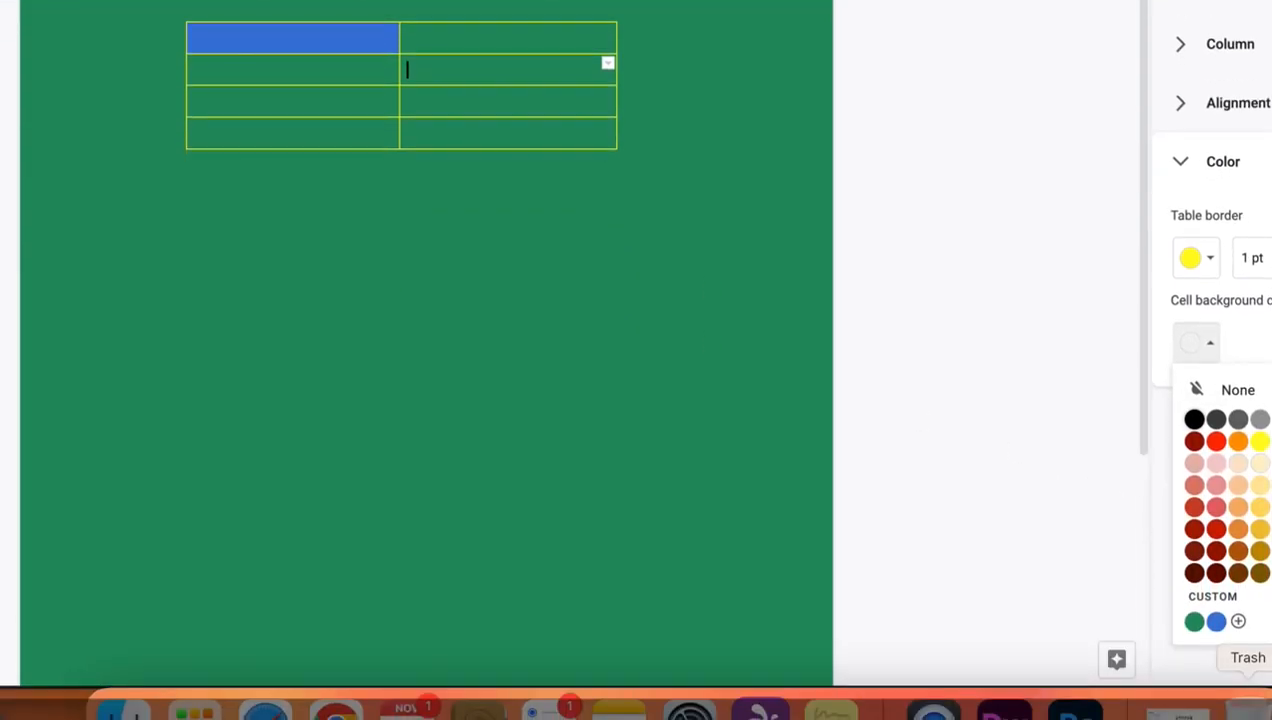
click(1238, 621)
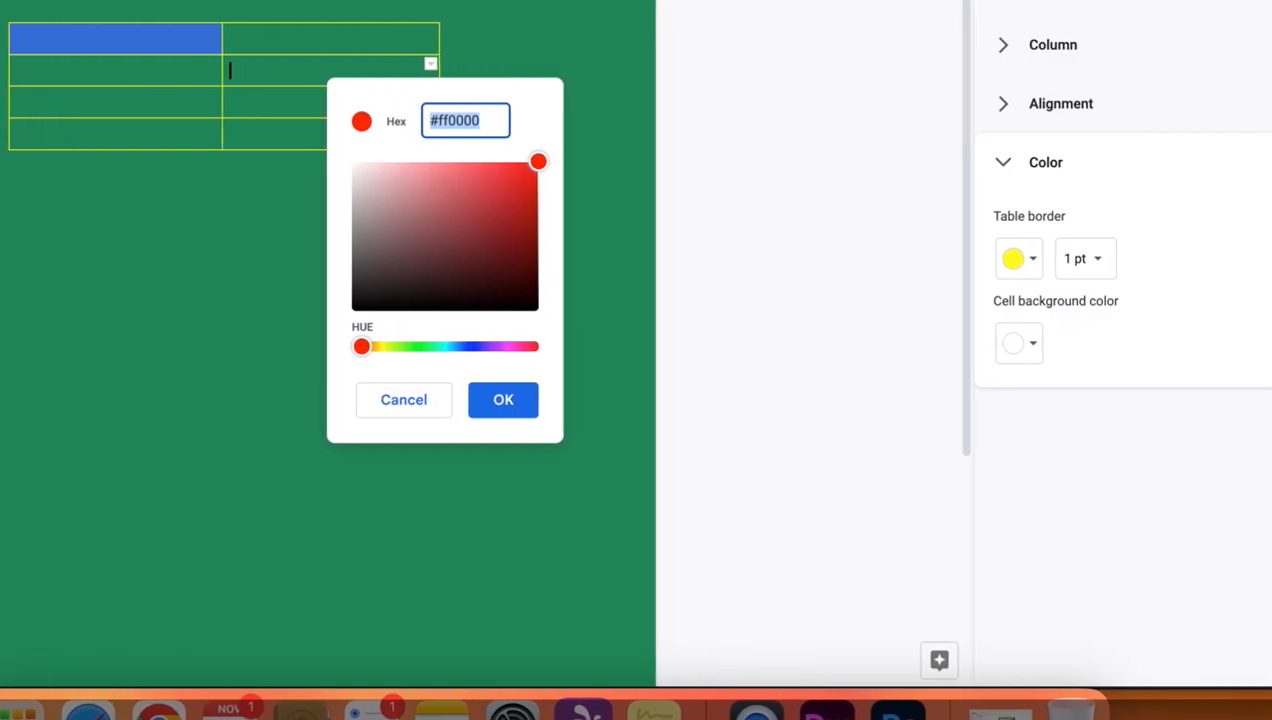
click(427, 173)
click(410, 401)
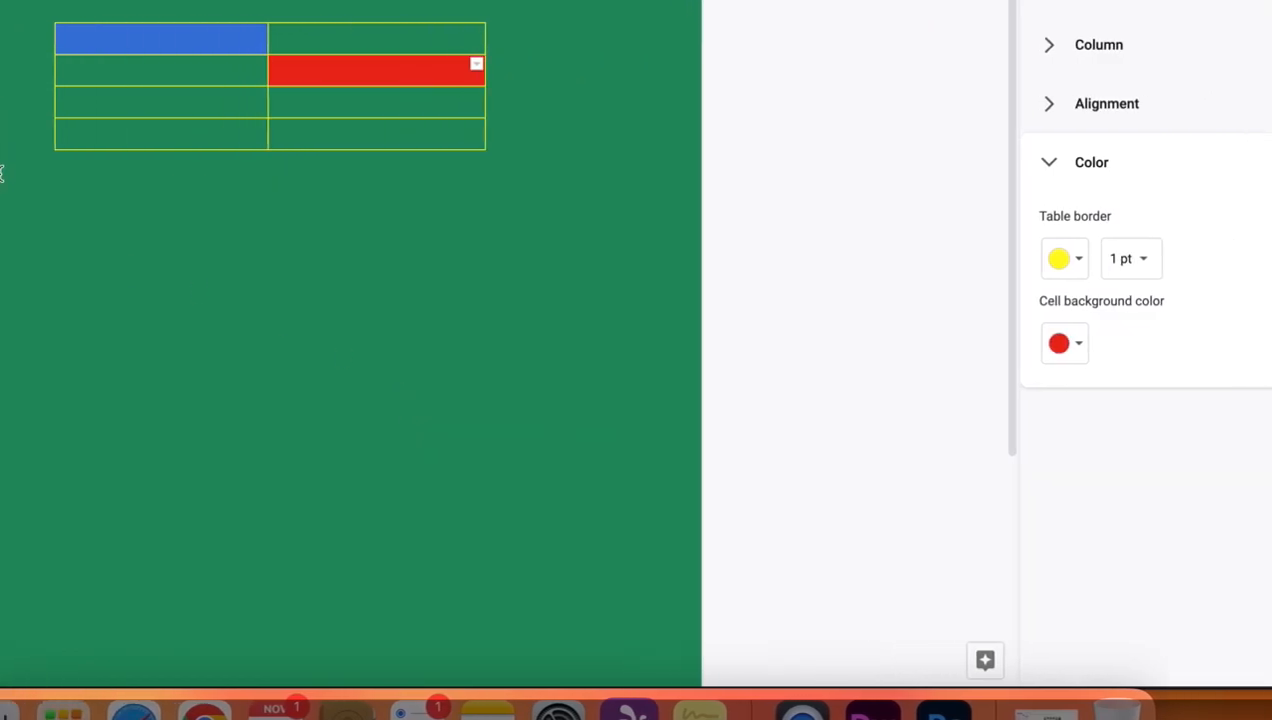
Fill the first-column cell of the third row with a custom green background, slightly darker than pure green
click(113, 101)
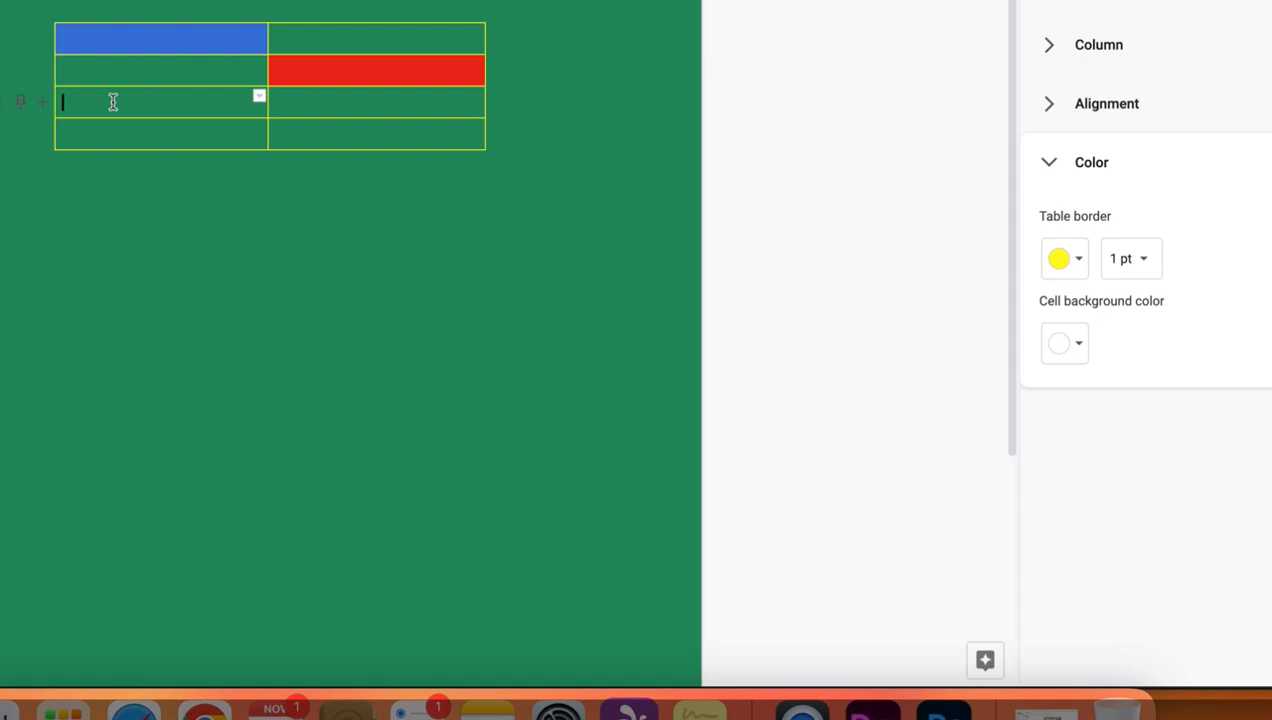
click(1065, 344)
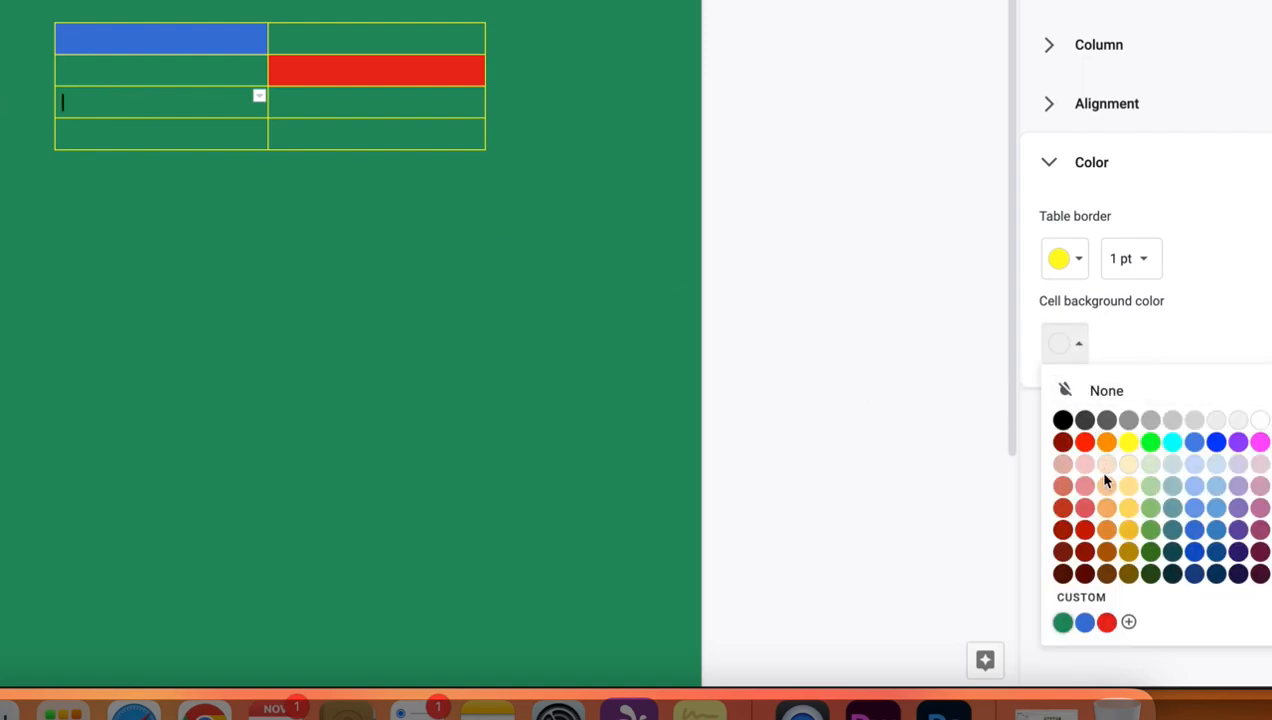
click(1095, 598)
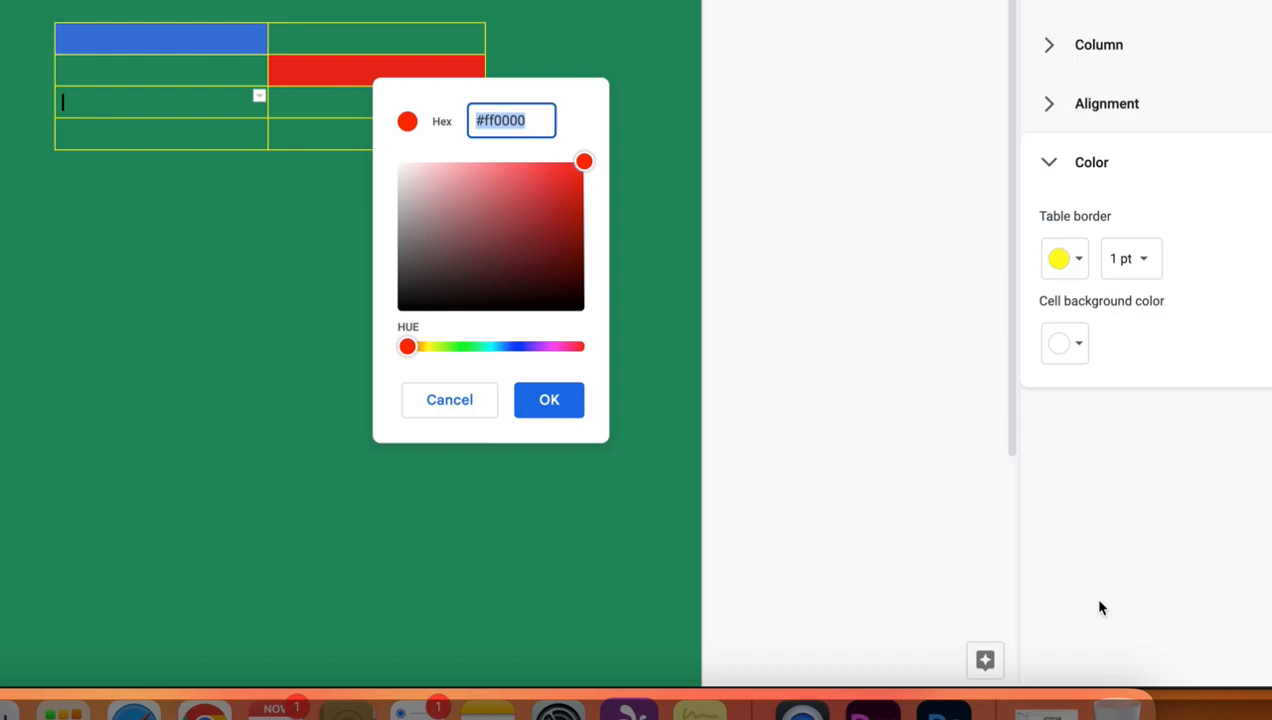
click(512, 346)
click(478, 346)
click(458, 346)
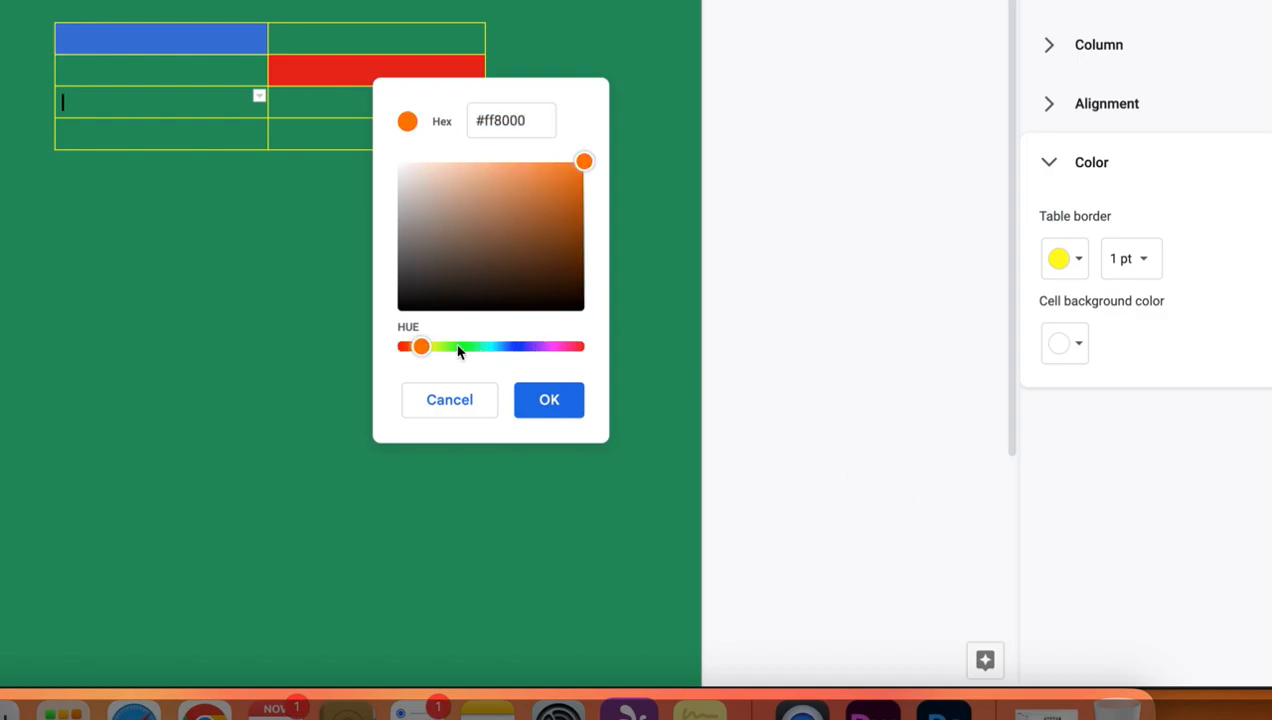
drag(424, 348, 463, 350)
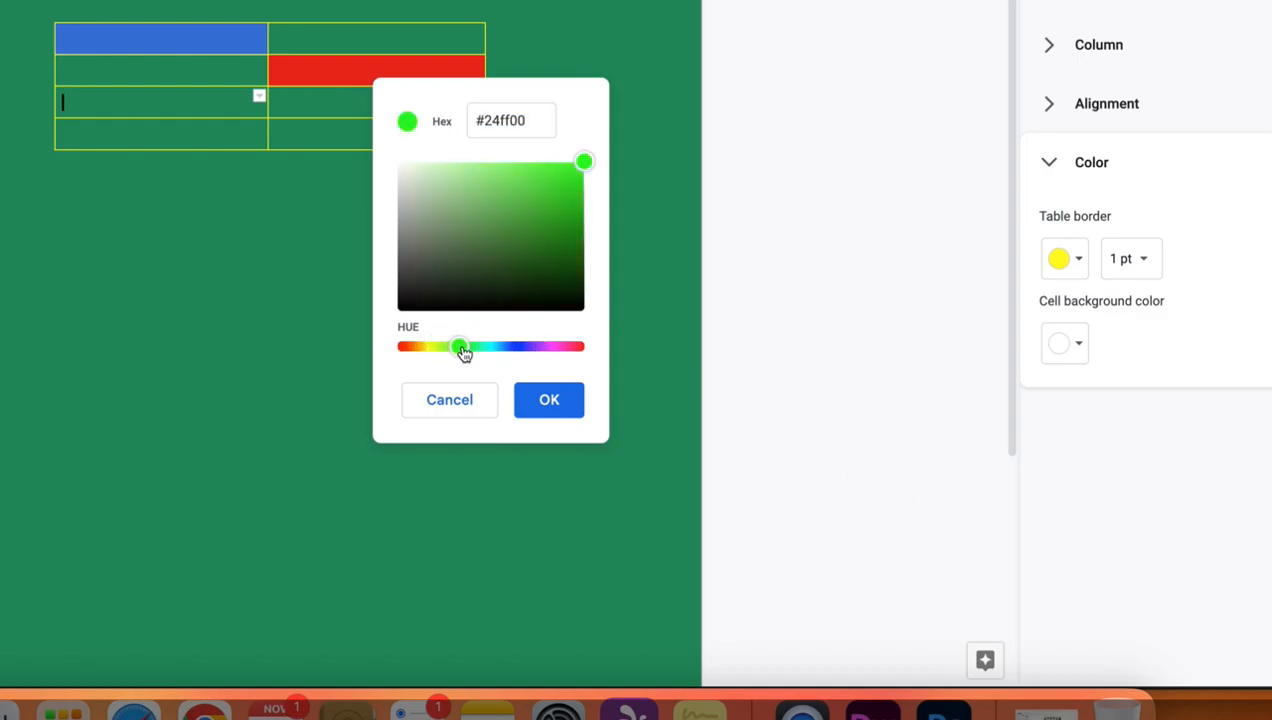
click(549, 197)
click(553, 399)
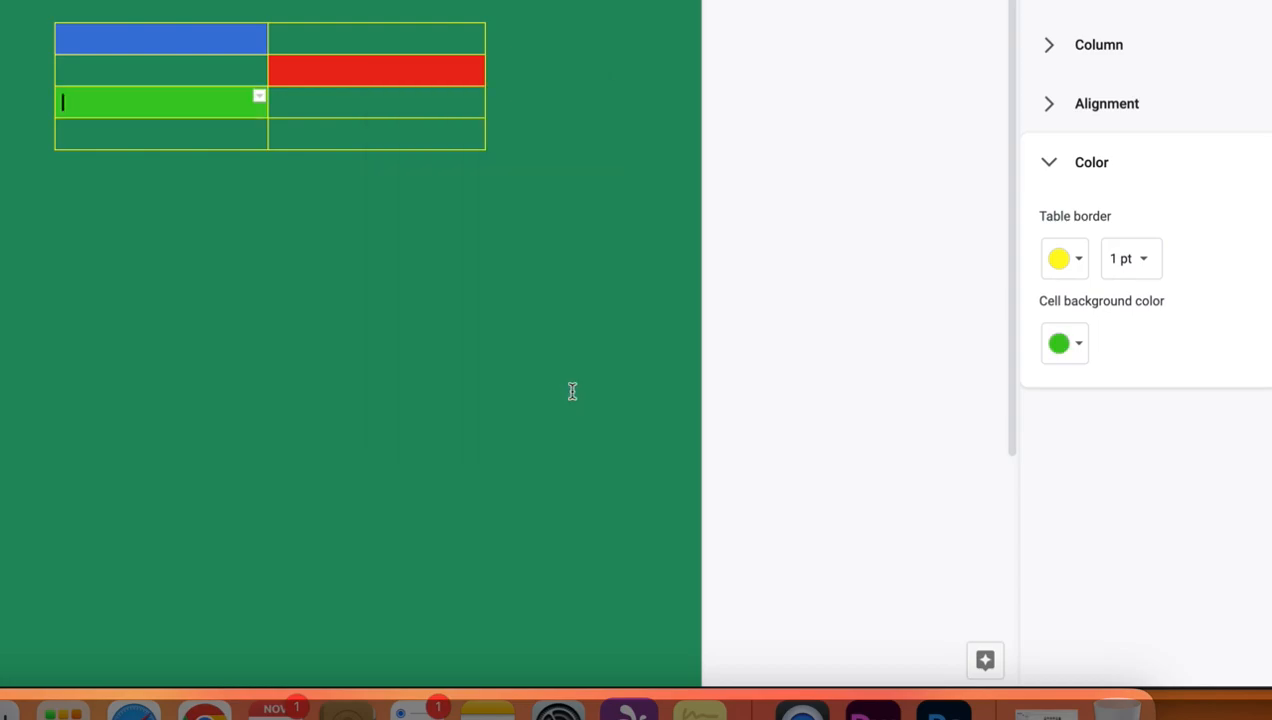
Fill the second-column cell of the fourth row with a white background
click(346, 128)
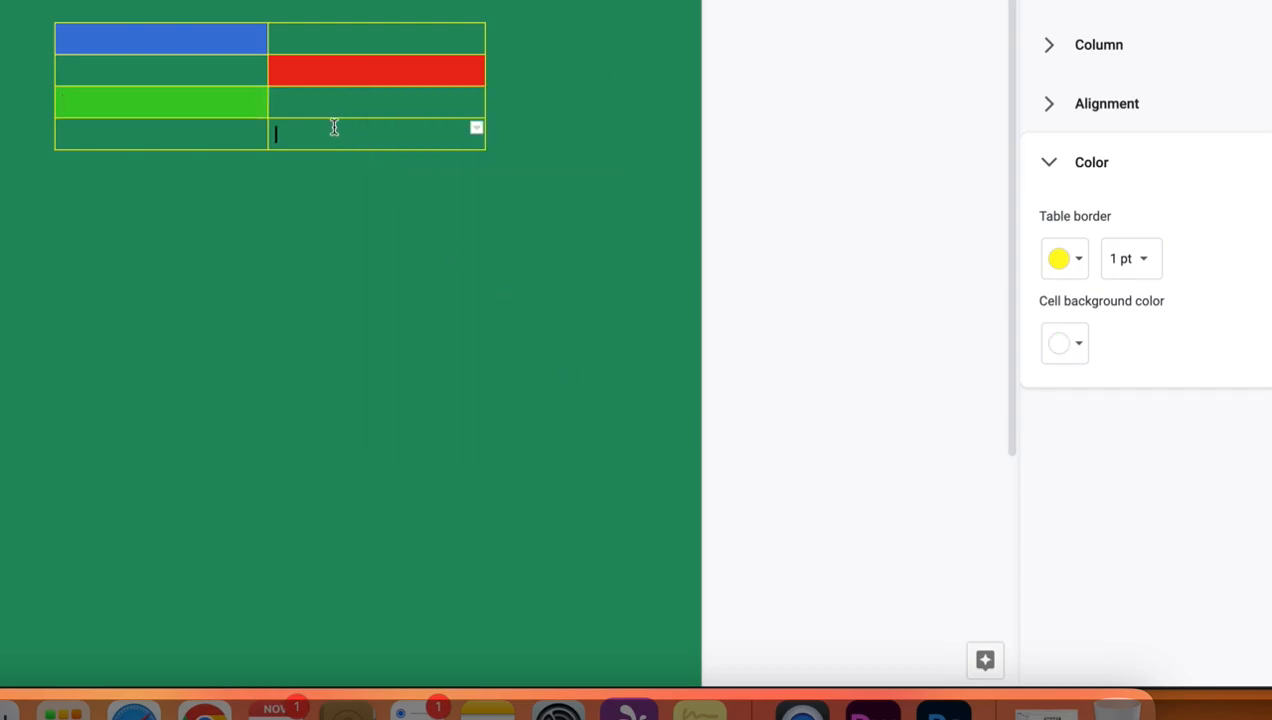
click(1056, 347)
click(1259, 420)
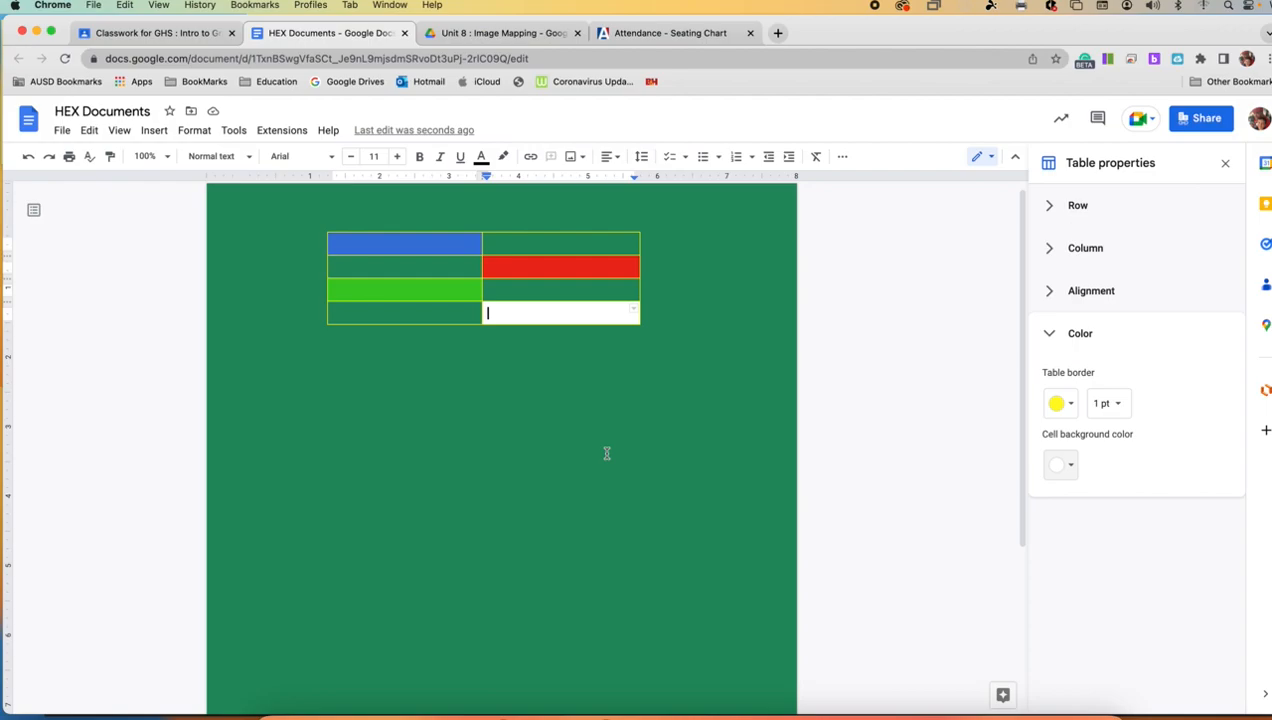
Start inserting an image from the computer into the first row's second cell and open the pngs folder in Downloads
click(534, 243)
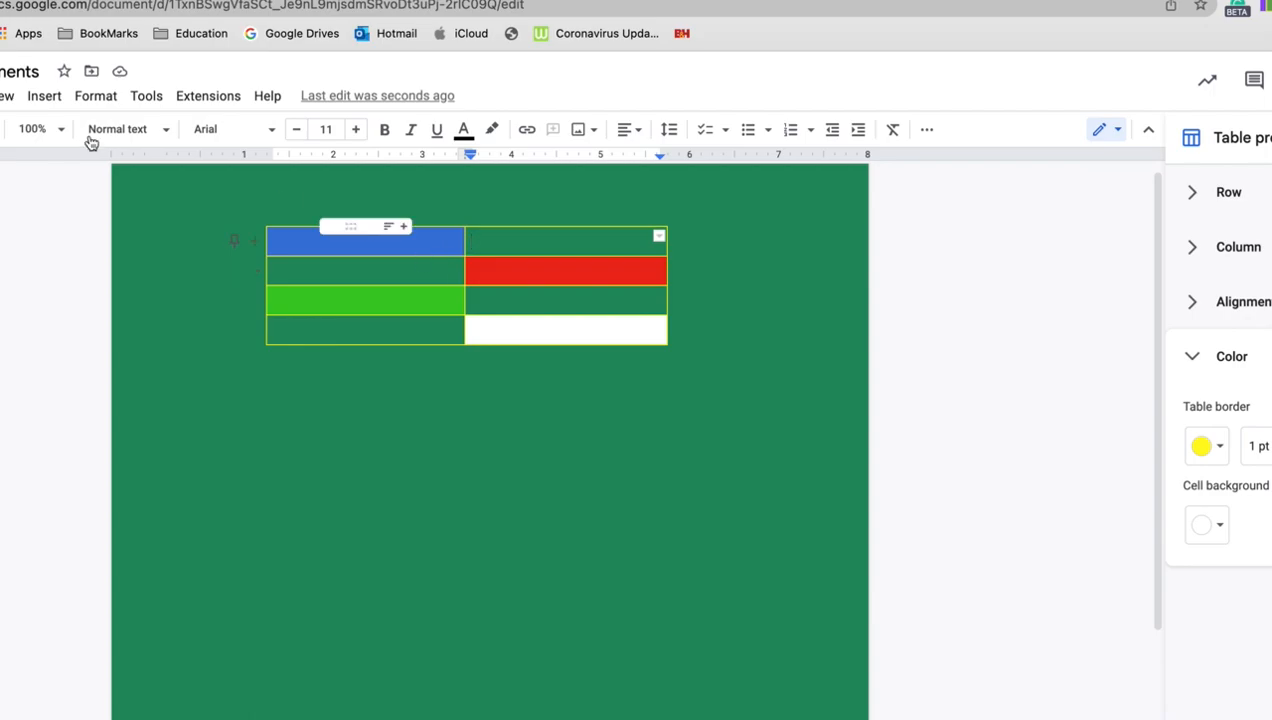
click(44, 96)
mouse_move(55, 135)
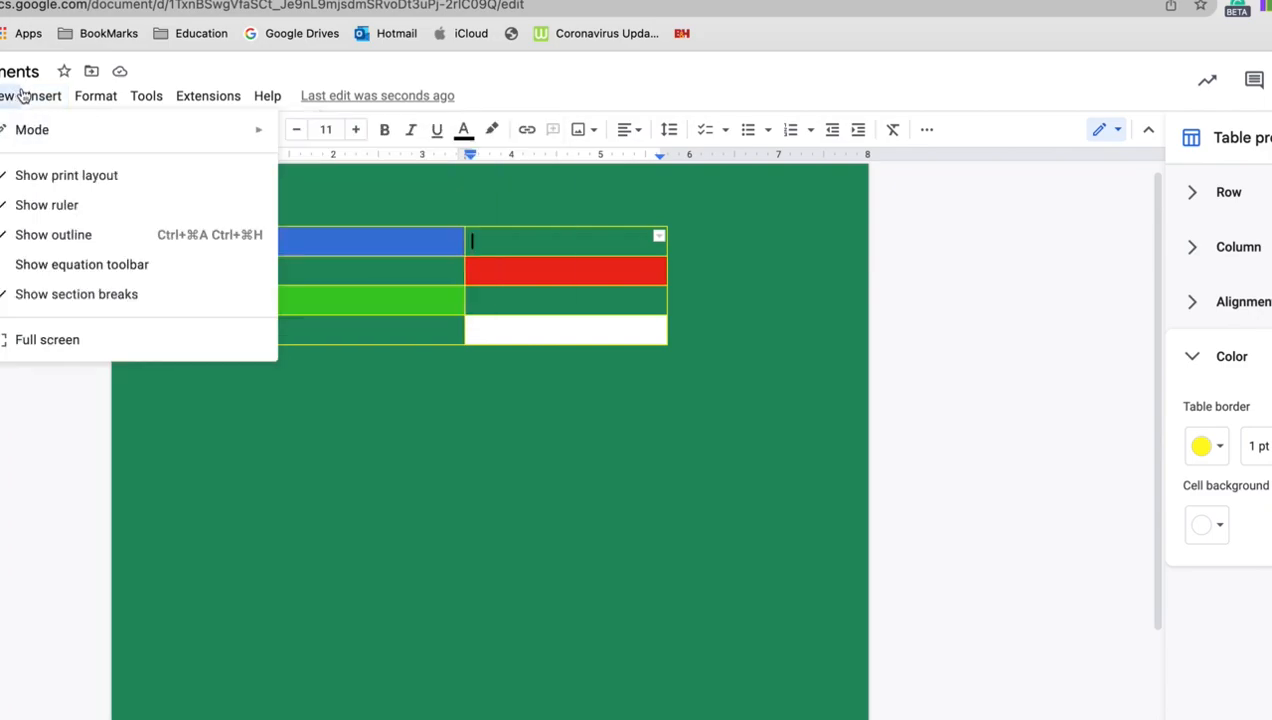
click(421, 139)
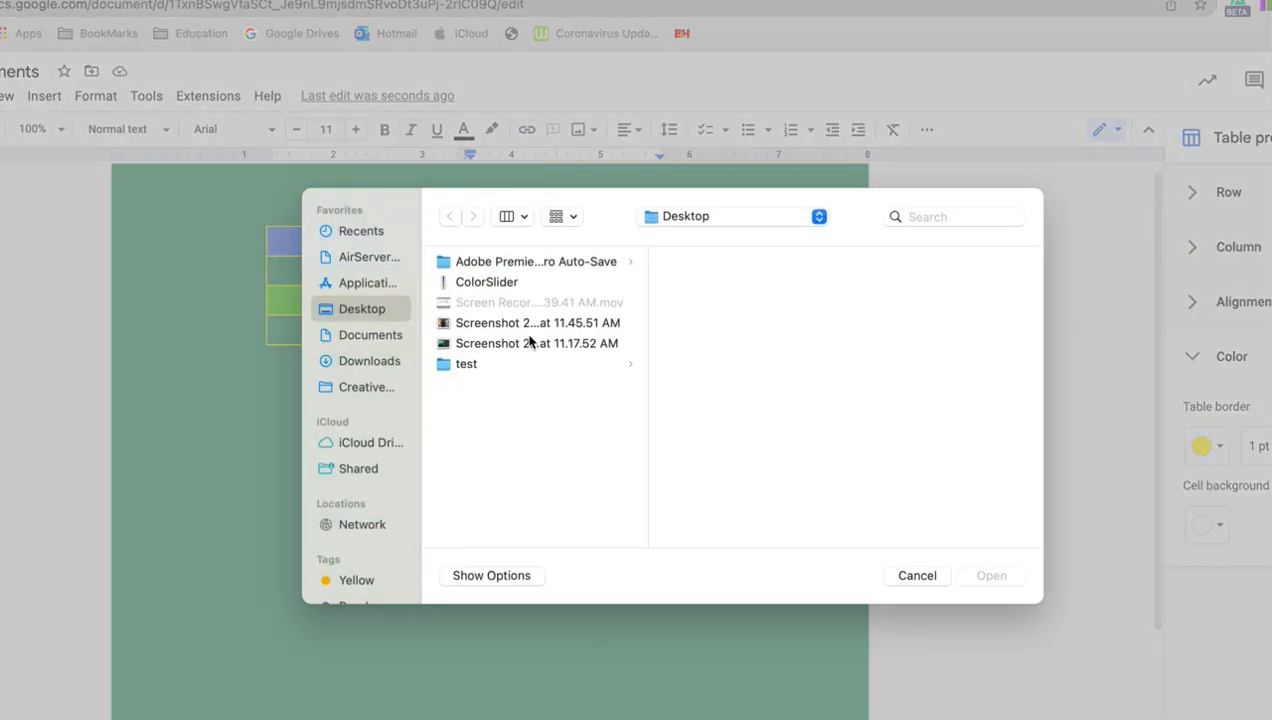
click(361, 363)
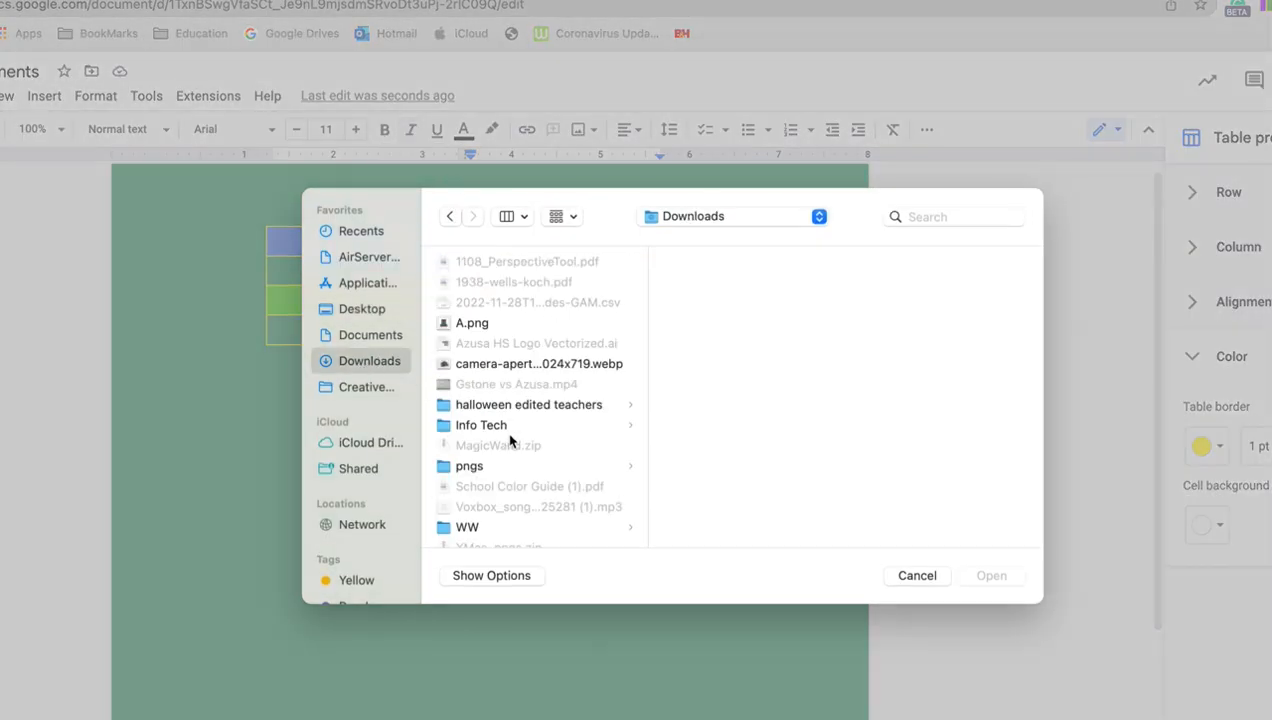
click(470, 476)
Insert ball_2.png from the pngs folder into the second cell of the first row
click(716, 301)
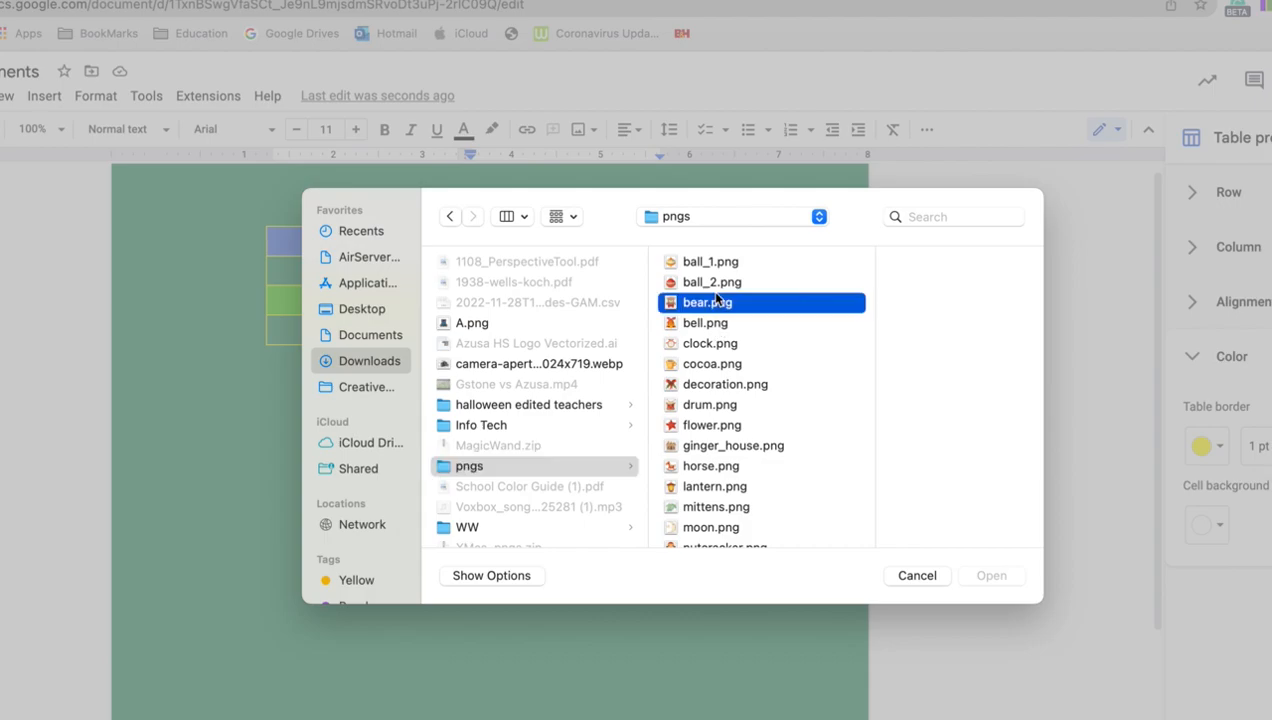
click(660, 268)
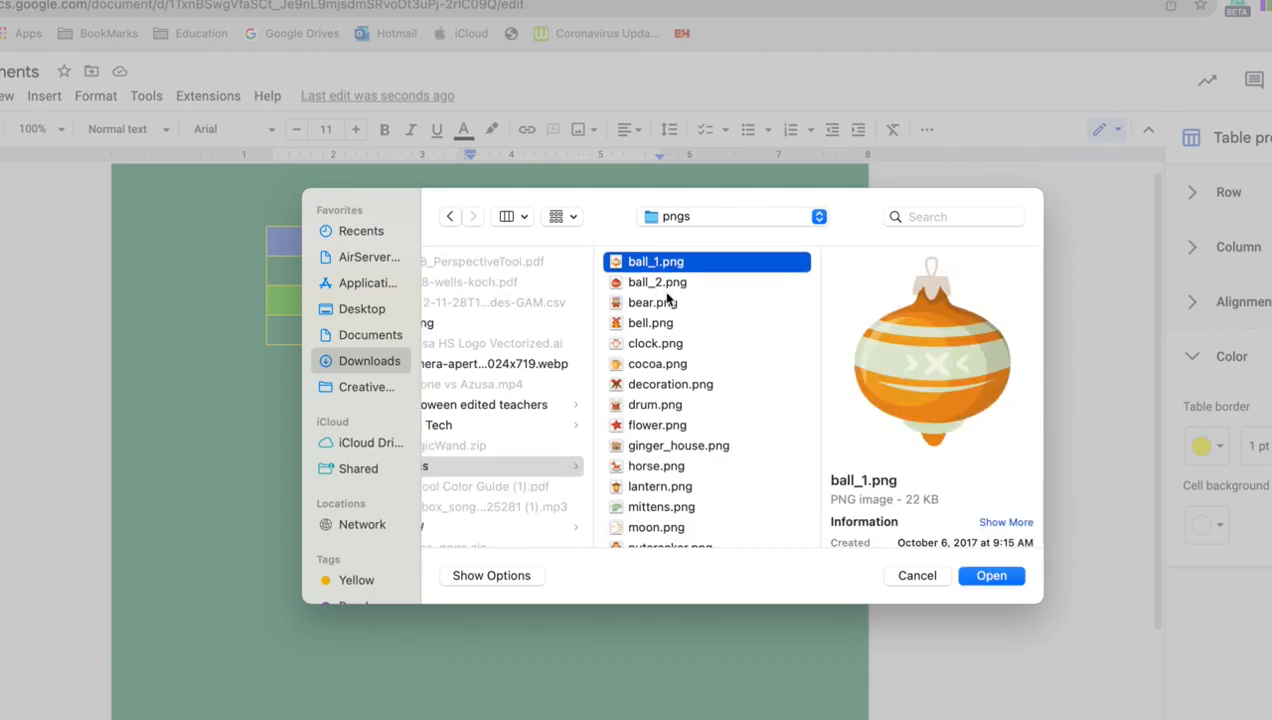
click(656, 340)
click(653, 298)
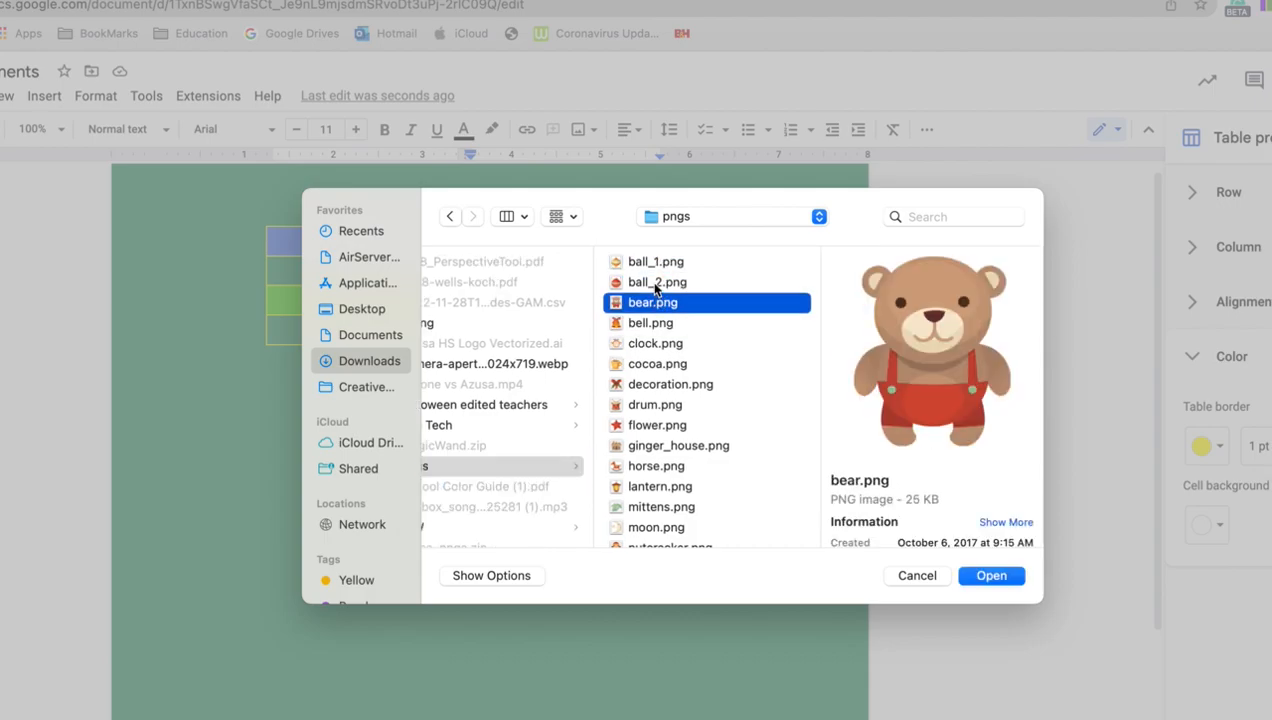
click(655, 284)
click(655, 264)
click(656, 285)
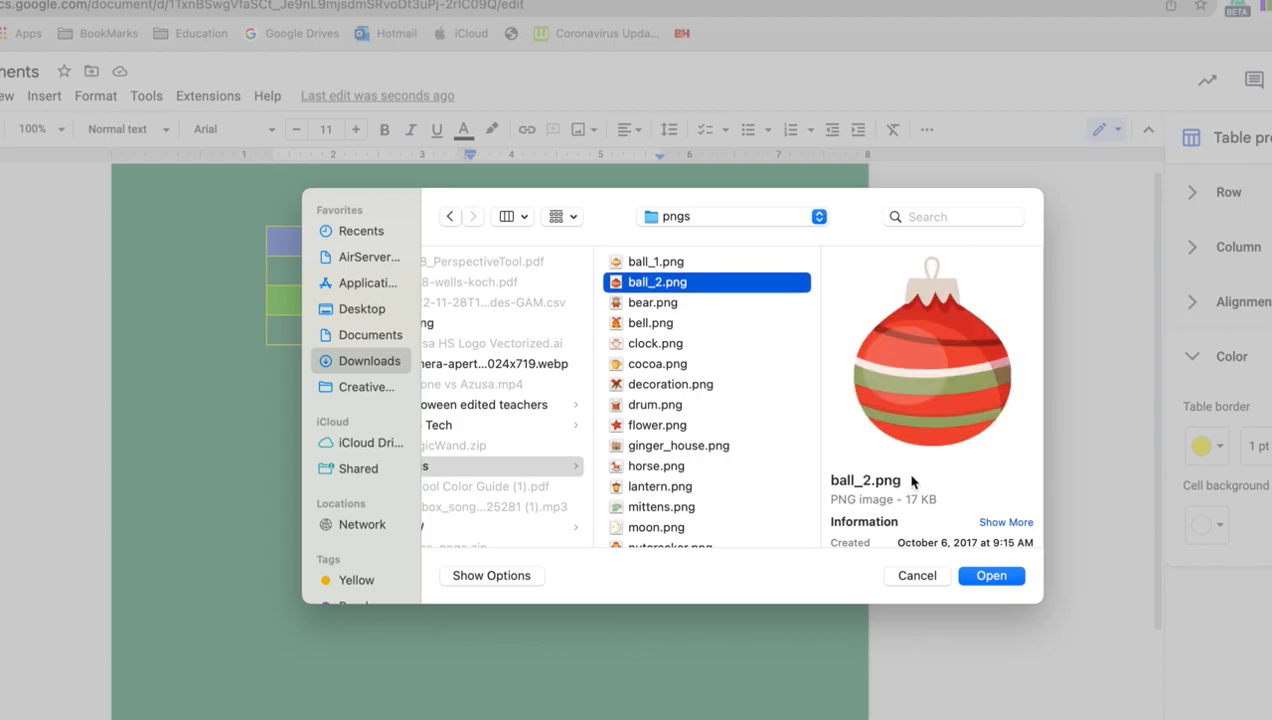
click(1002, 577)
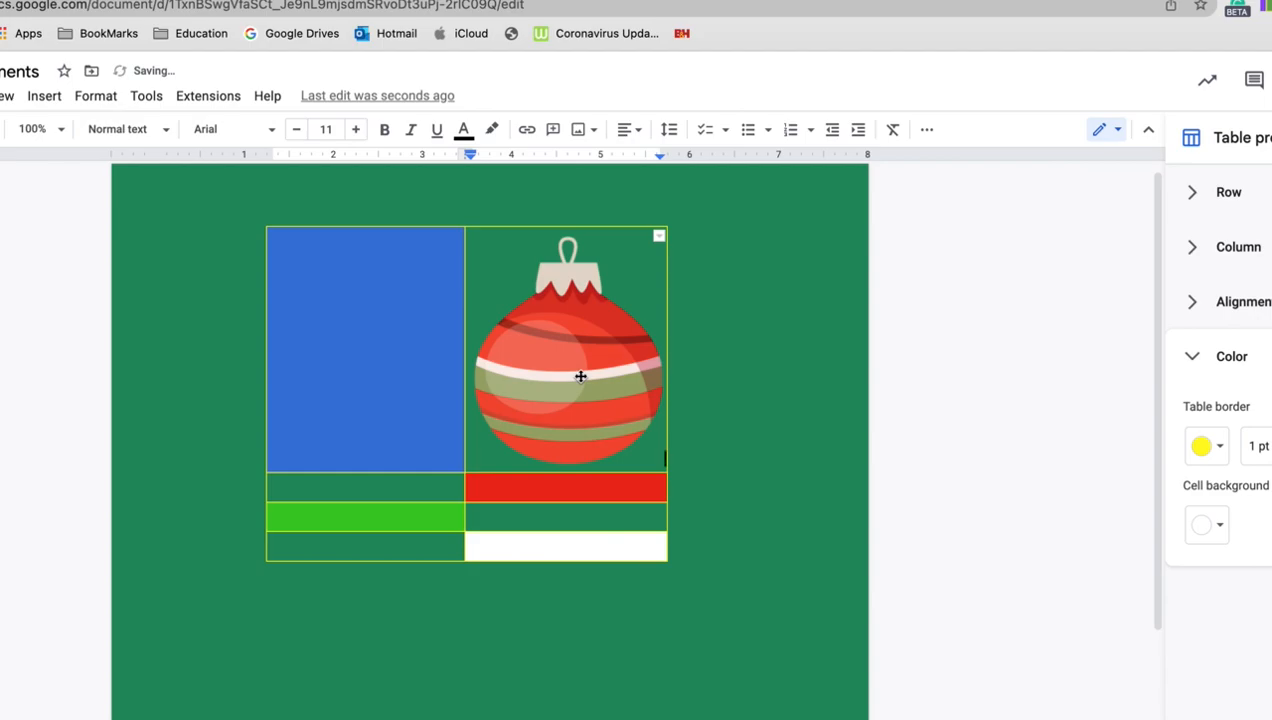
Shrink the ornament image to about two thirds of its width and center it horizontally in its cell
click(580, 376)
drag(662, 464, 593, 379)
click(617, 323)
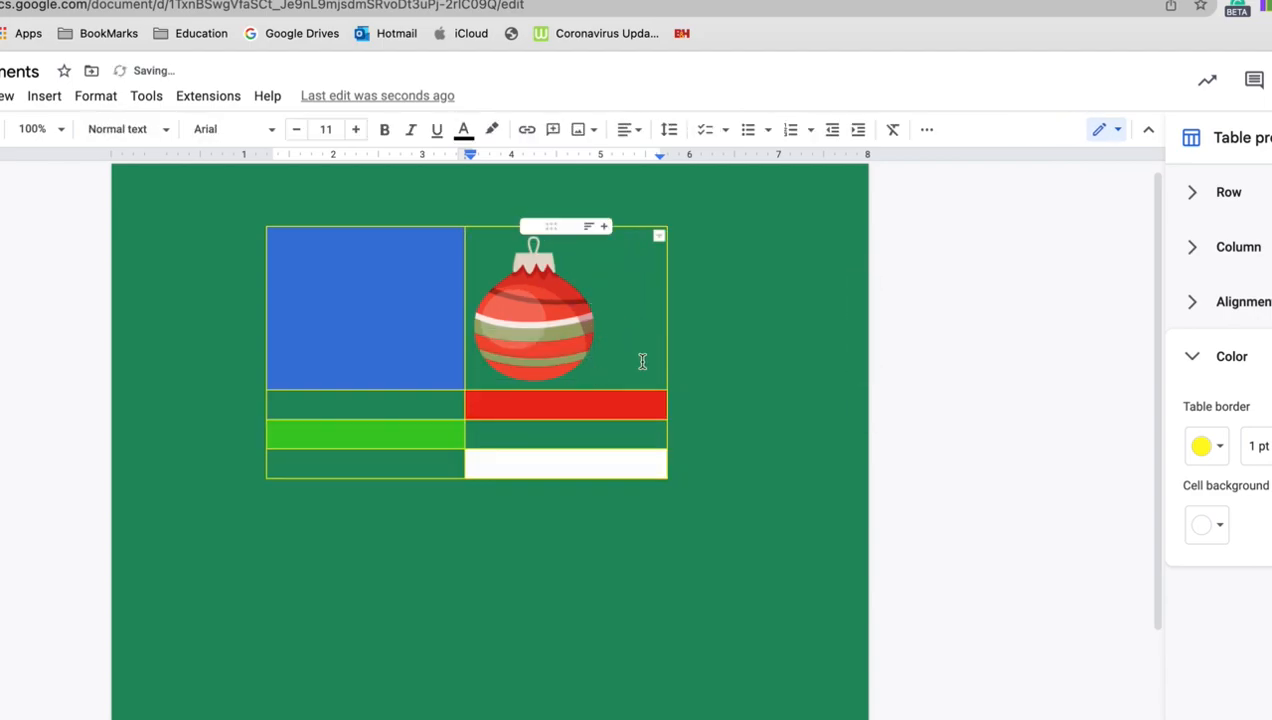
click(627, 129)
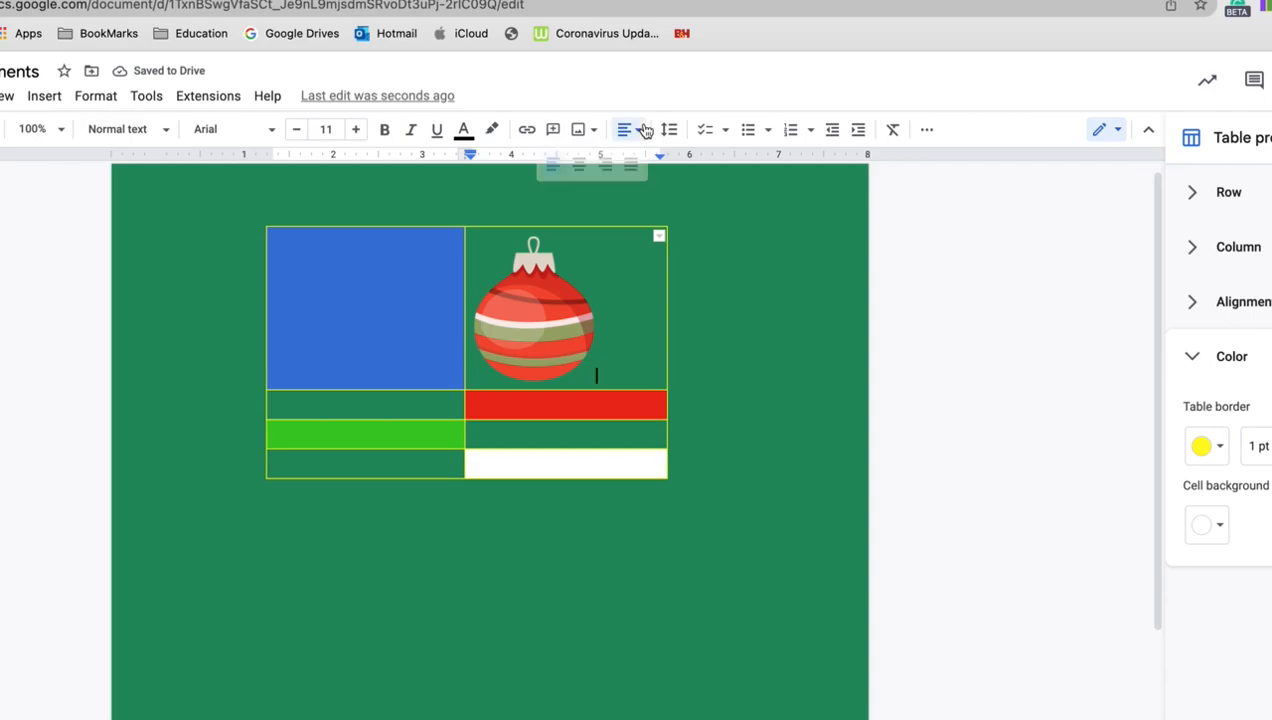
click(578, 164)
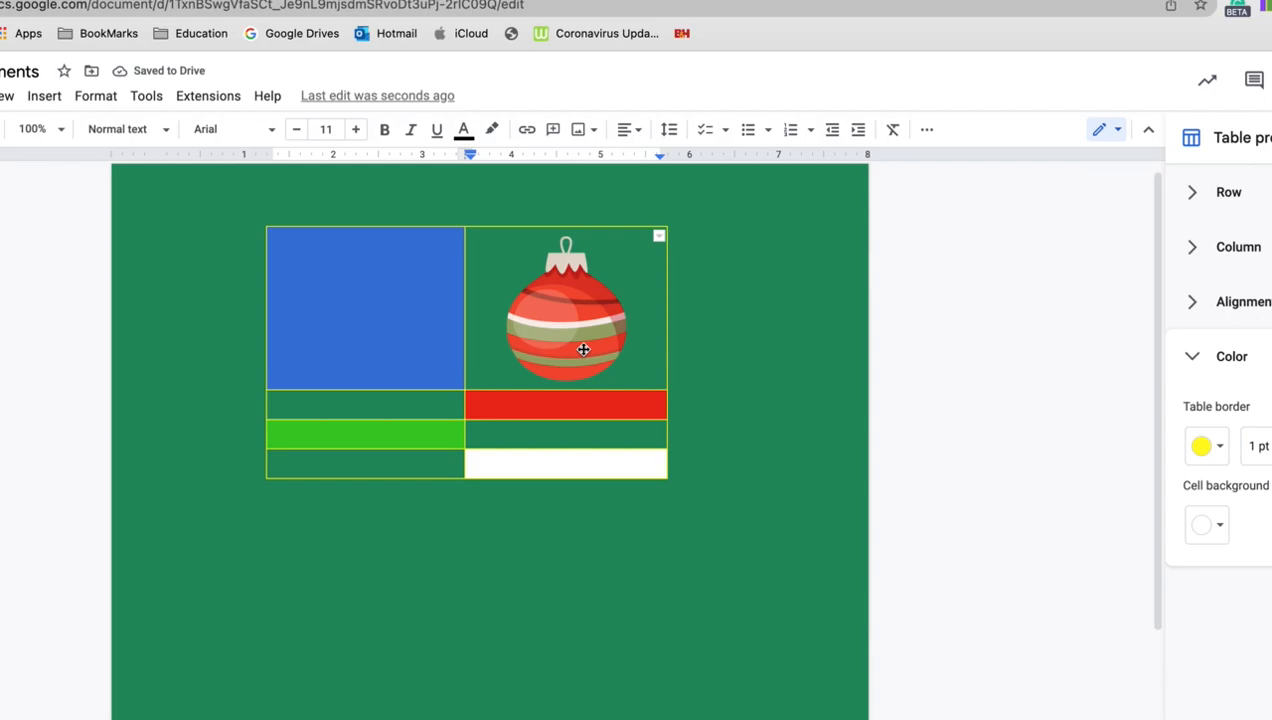
Enter "Merry Christmas" in the blue first cell of the first row
click(301, 240)
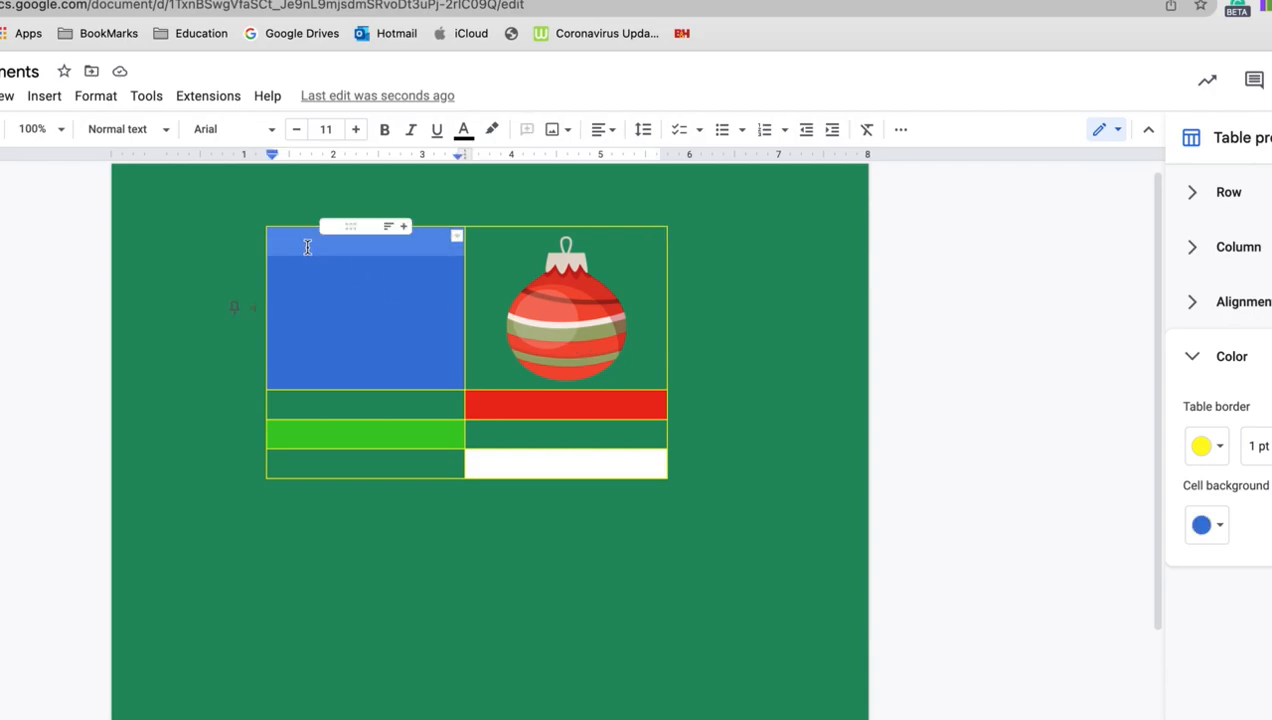
click(302, 240)
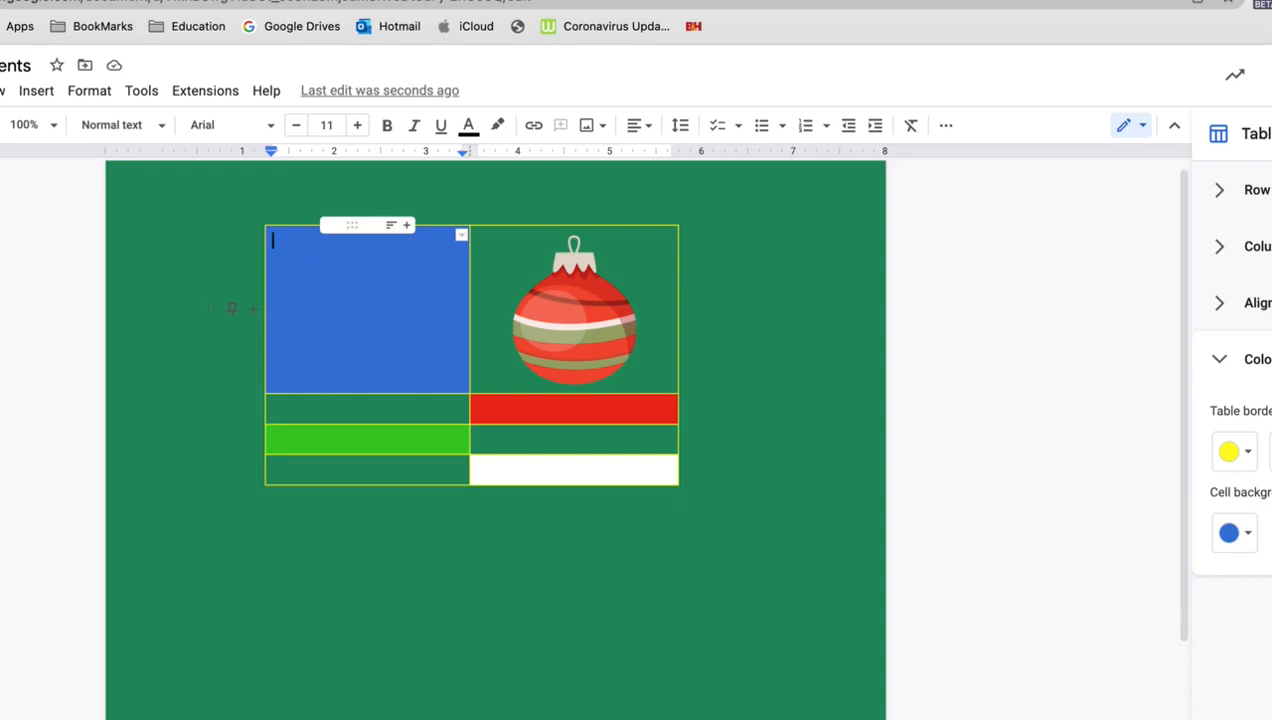
text(Merry Christm)
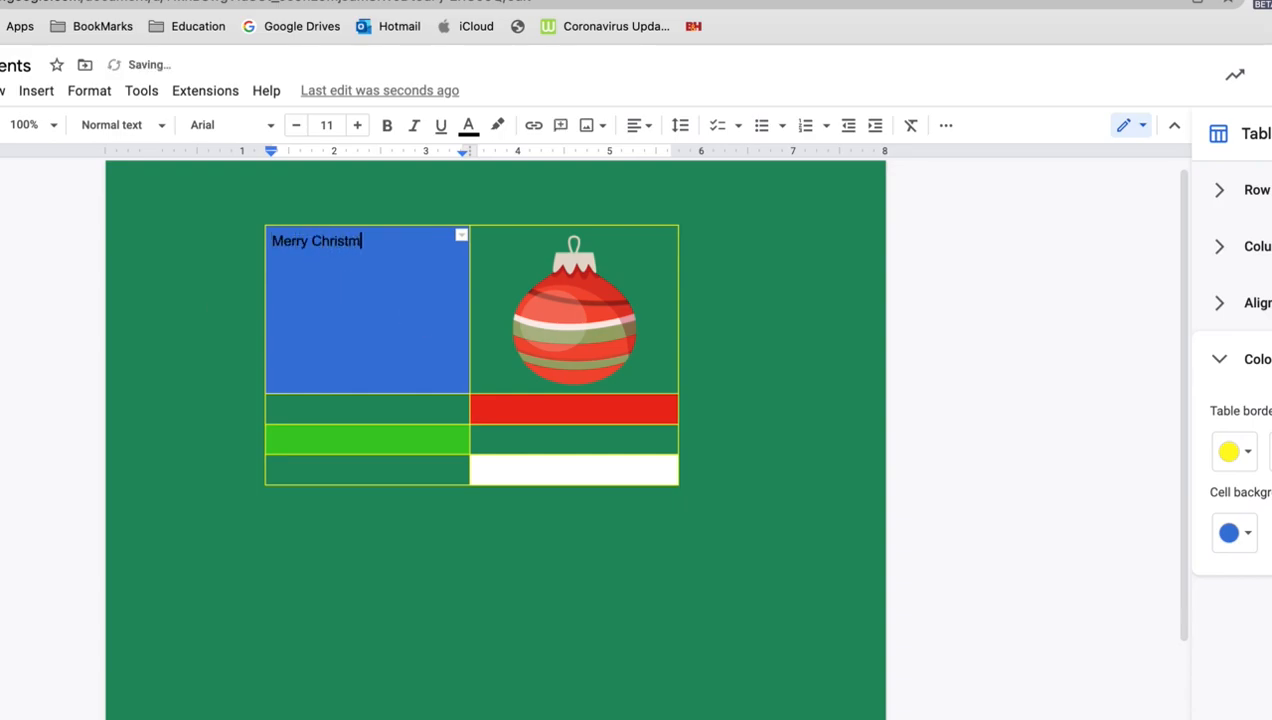
Try Permanent Marker on the Merry Christmas text, and settle on the Satisfy font
drag(412, 250, 193, 236)
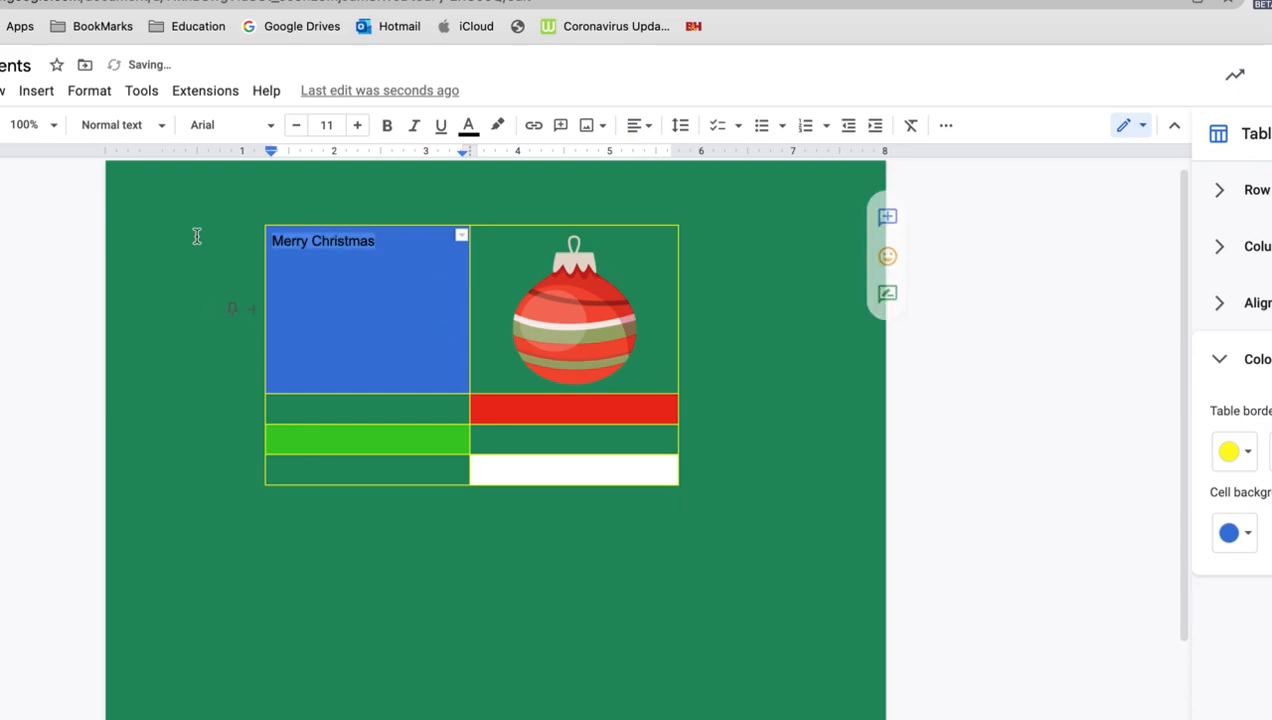
scroll(190, 233, up, 1)
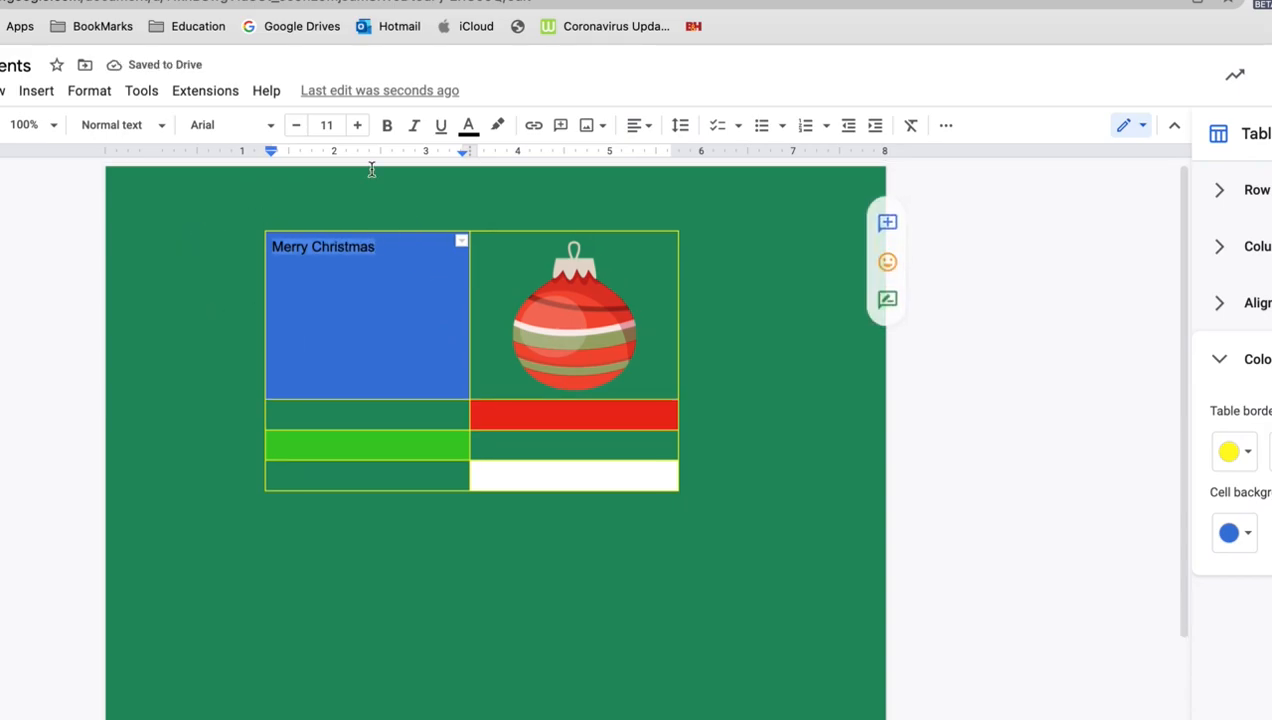
click(272, 125)
click(279, 269)
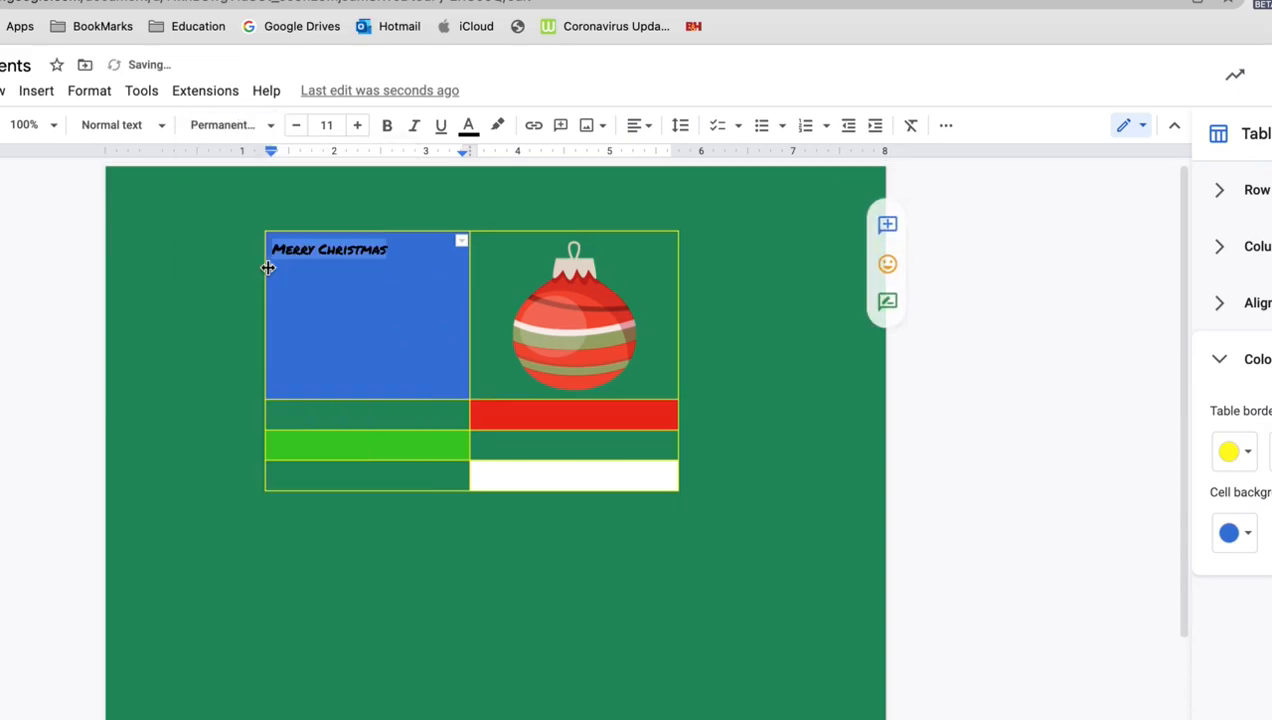
click(272, 128)
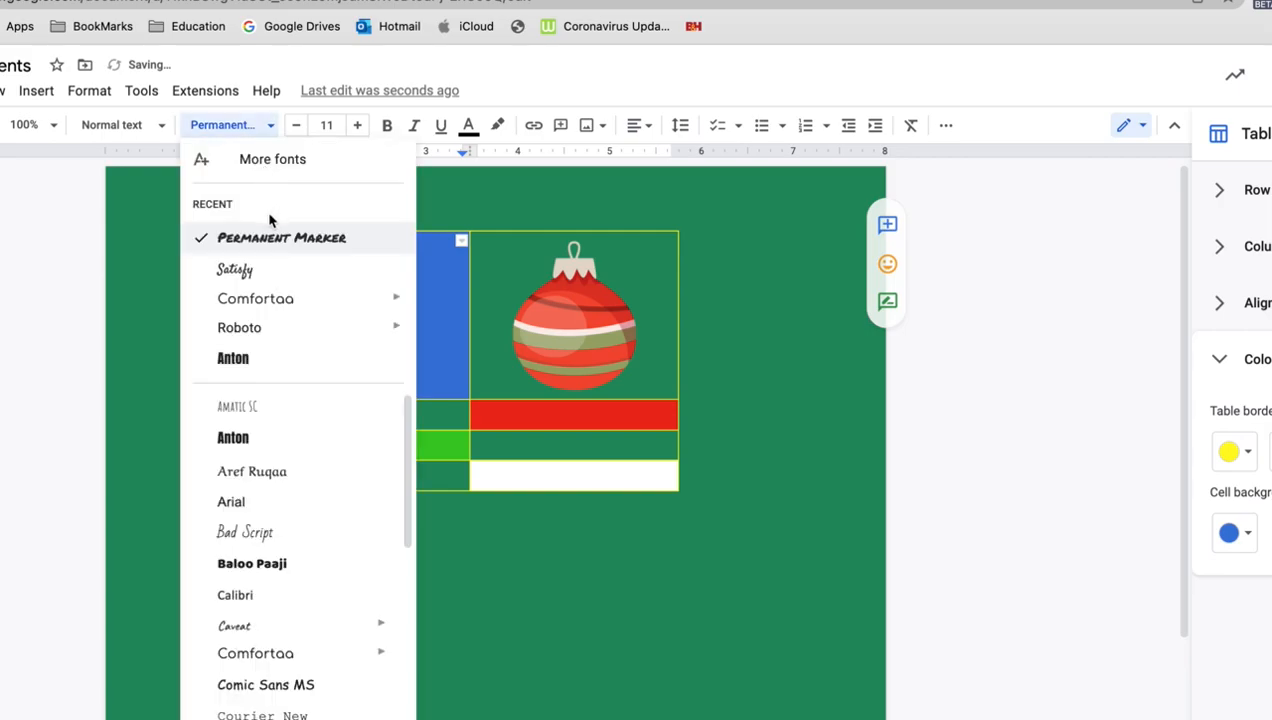
click(236, 272)
Set the Merry Christmas text to size 23 and color it yellow
click(358, 126)
click(358, 126)
click(358, 126)
click(358, 126)
click(359, 127)
click(359, 127)
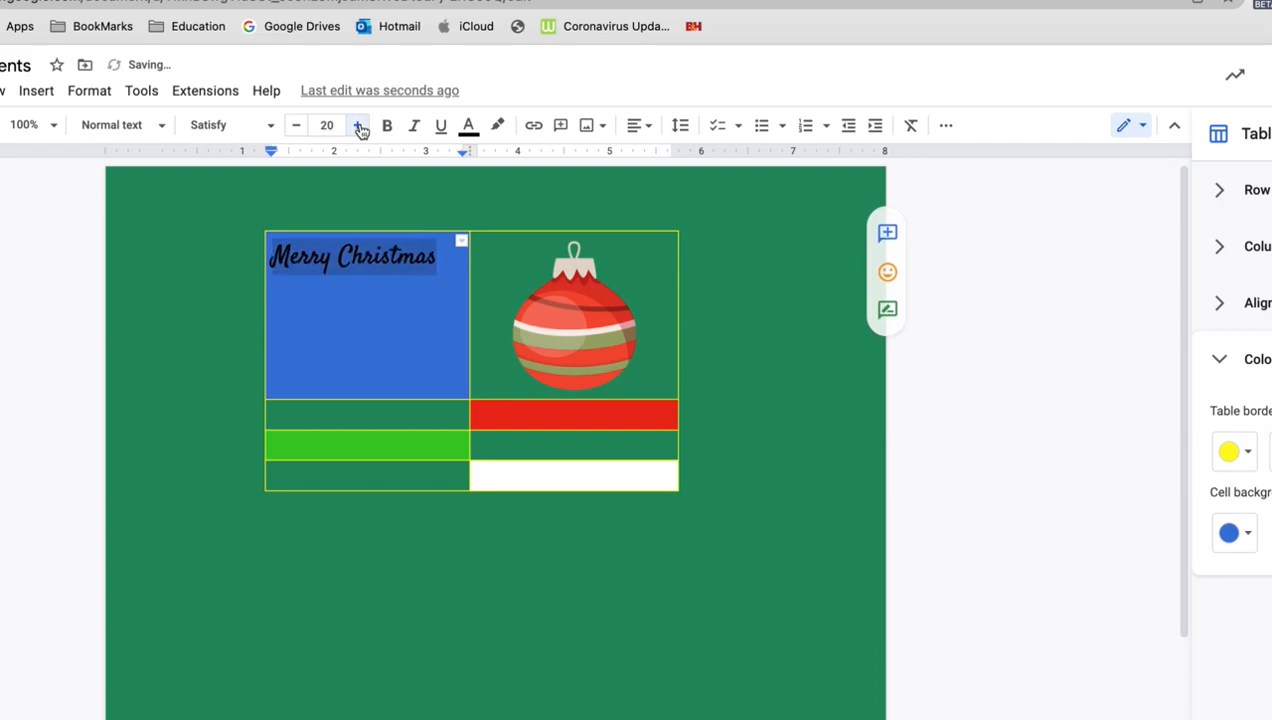
click(359, 127)
click(359, 127)
click(359, 127)
click(468, 125)
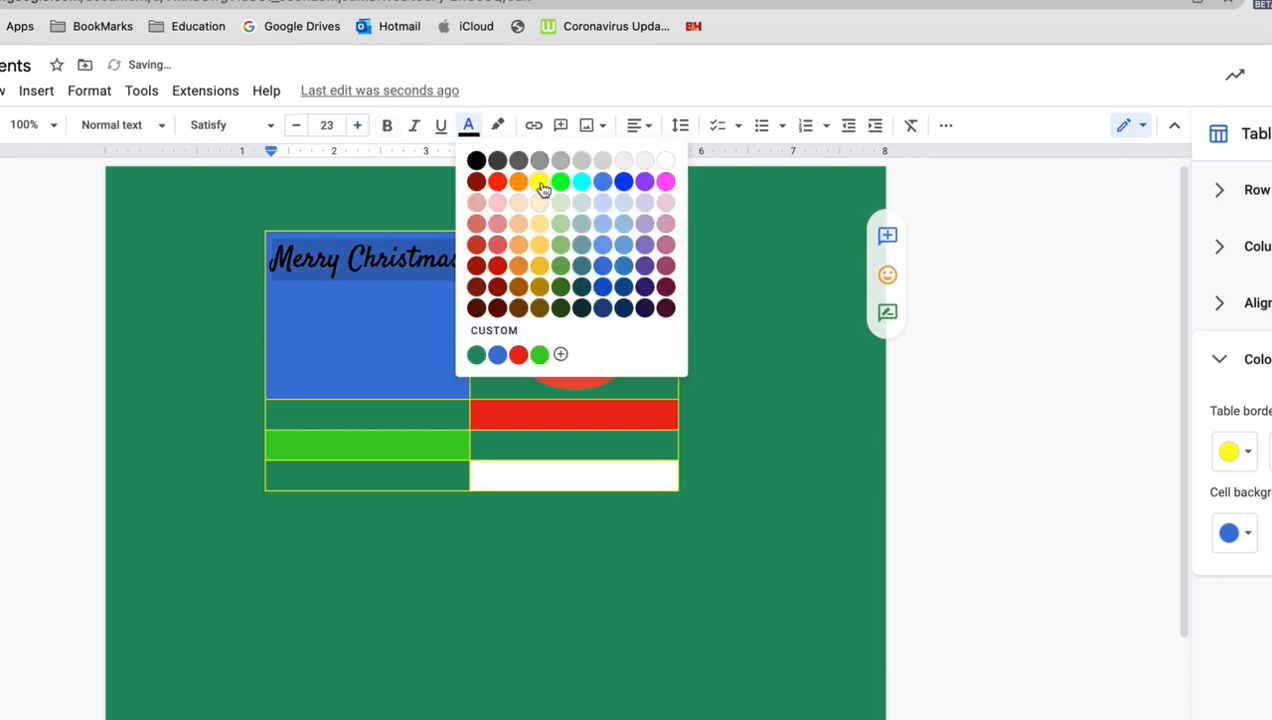
click(539, 182)
Break the greeting into two lines, with "Christmas" below "Merry"
click(396, 335)
click(366, 316)
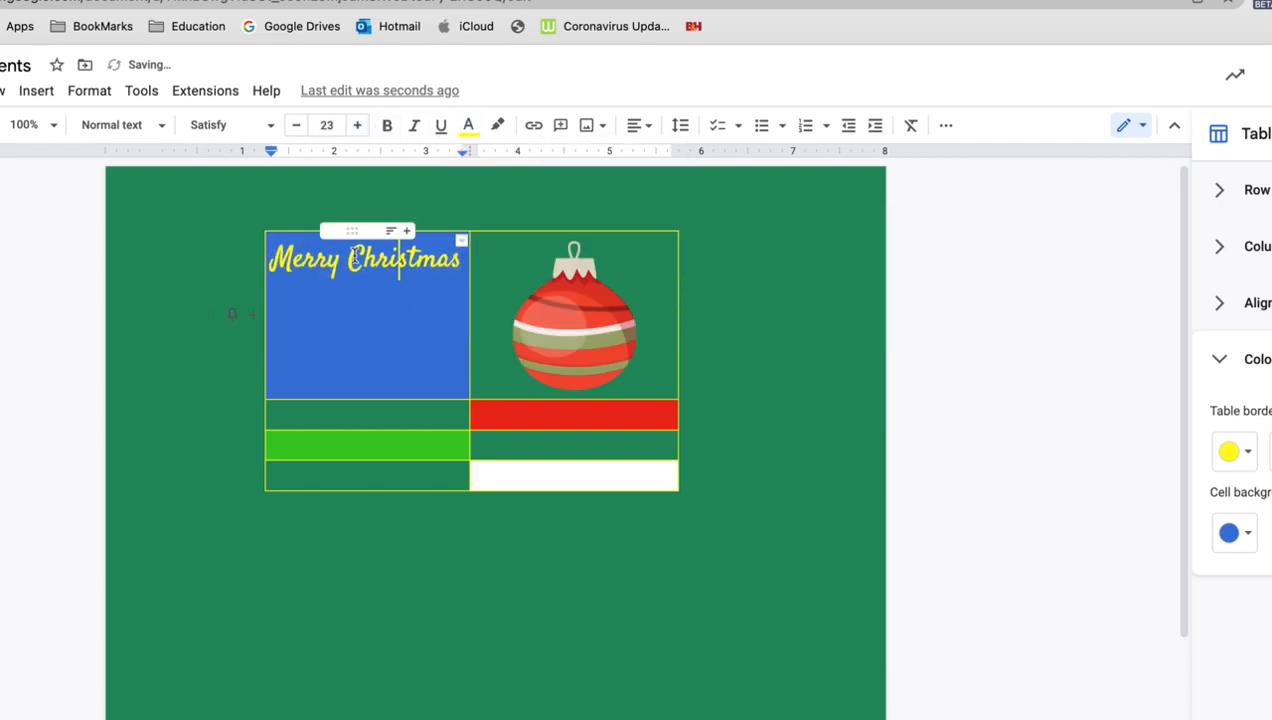
key(Return)
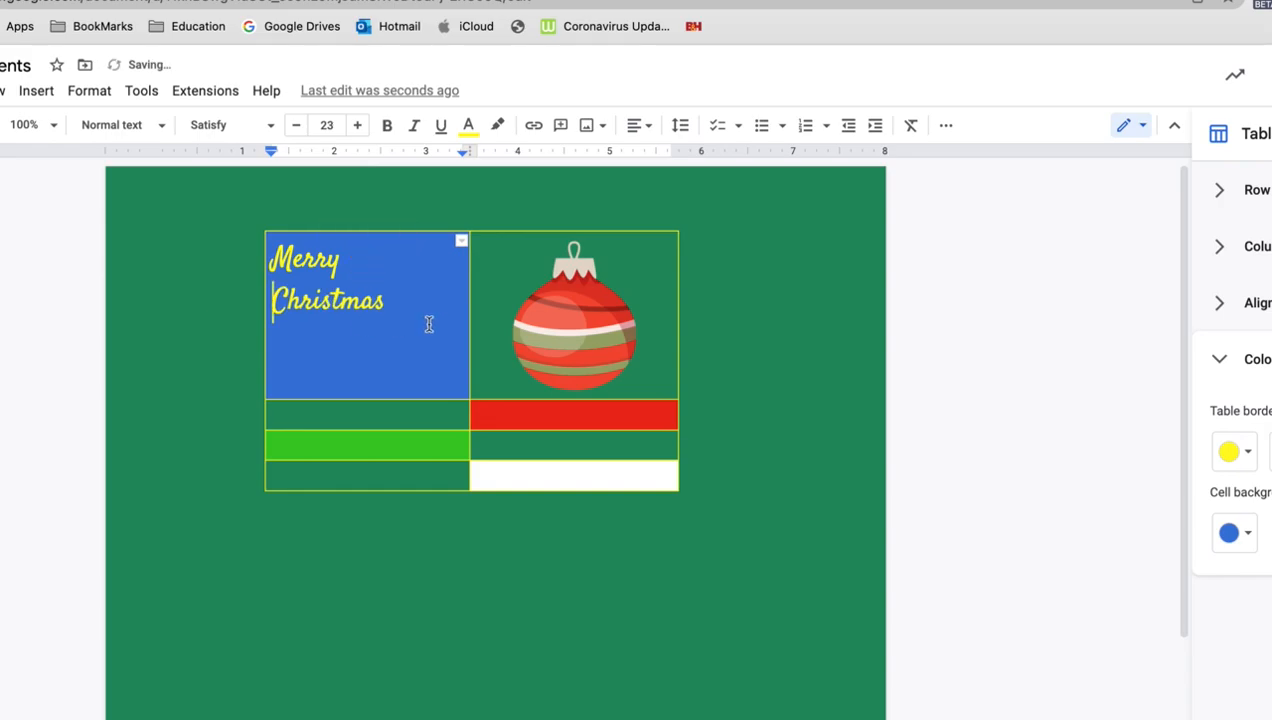
Enlarge the two-line greeting to size 37 and center it in the blue cell
drag(410, 310, 255, 256)
click(357, 125)
click(357, 125)
click(357, 125)
click(357, 125)
click(357, 125)
click(357, 125)
click(357, 125)
click(357, 125)
click(357, 125)
click(357, 125)
click(357, 125)
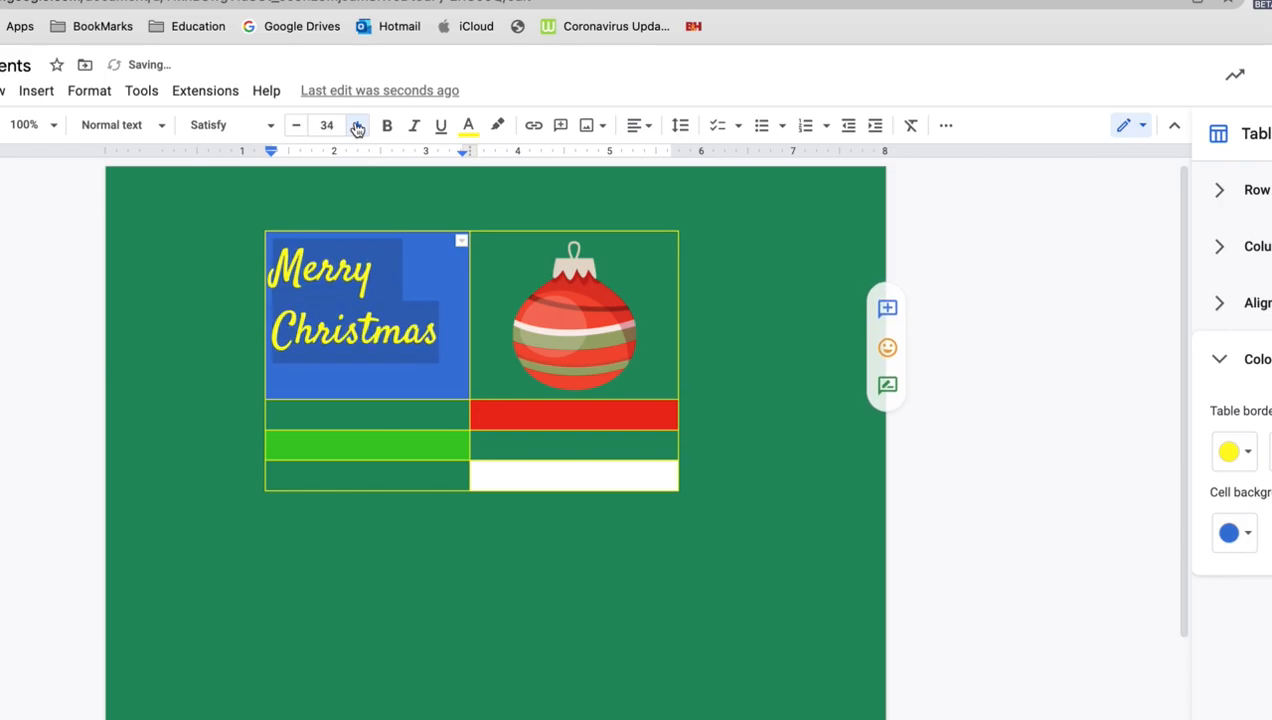
click(357, 125)
click(357, 125)
click(357, 125)
click(640, 125)
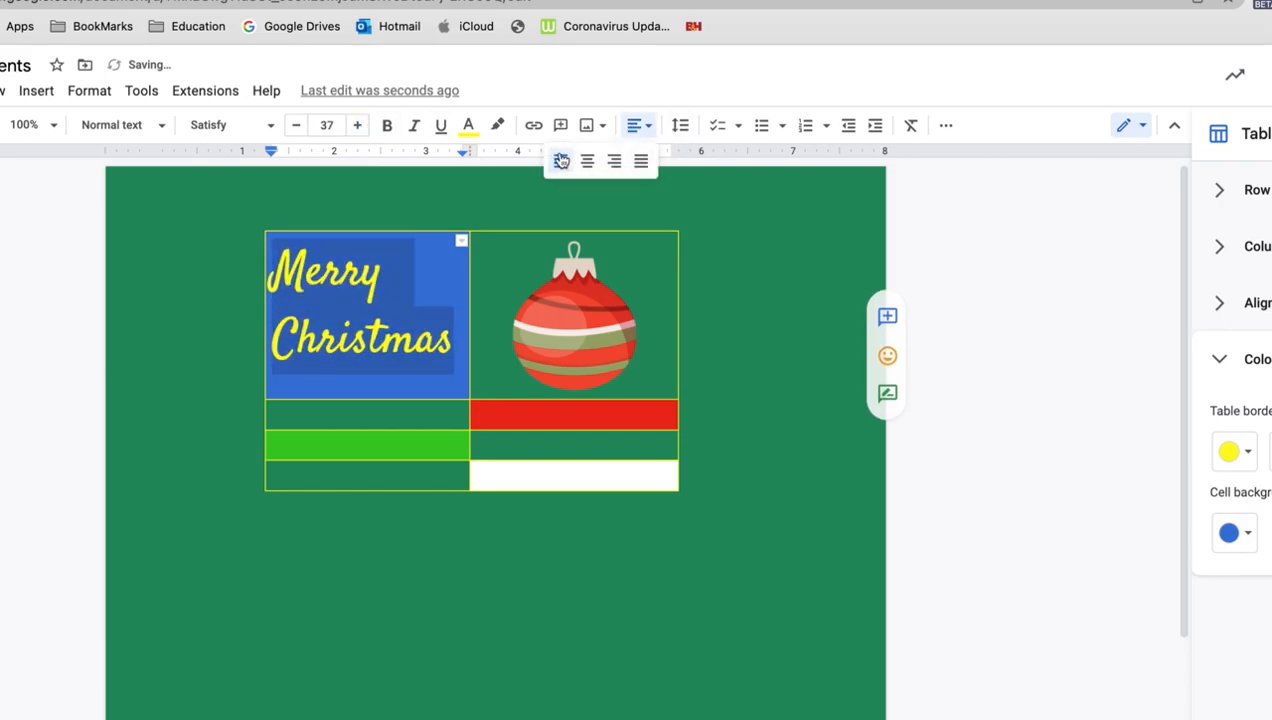
click(587, 163)
click(407, 305)
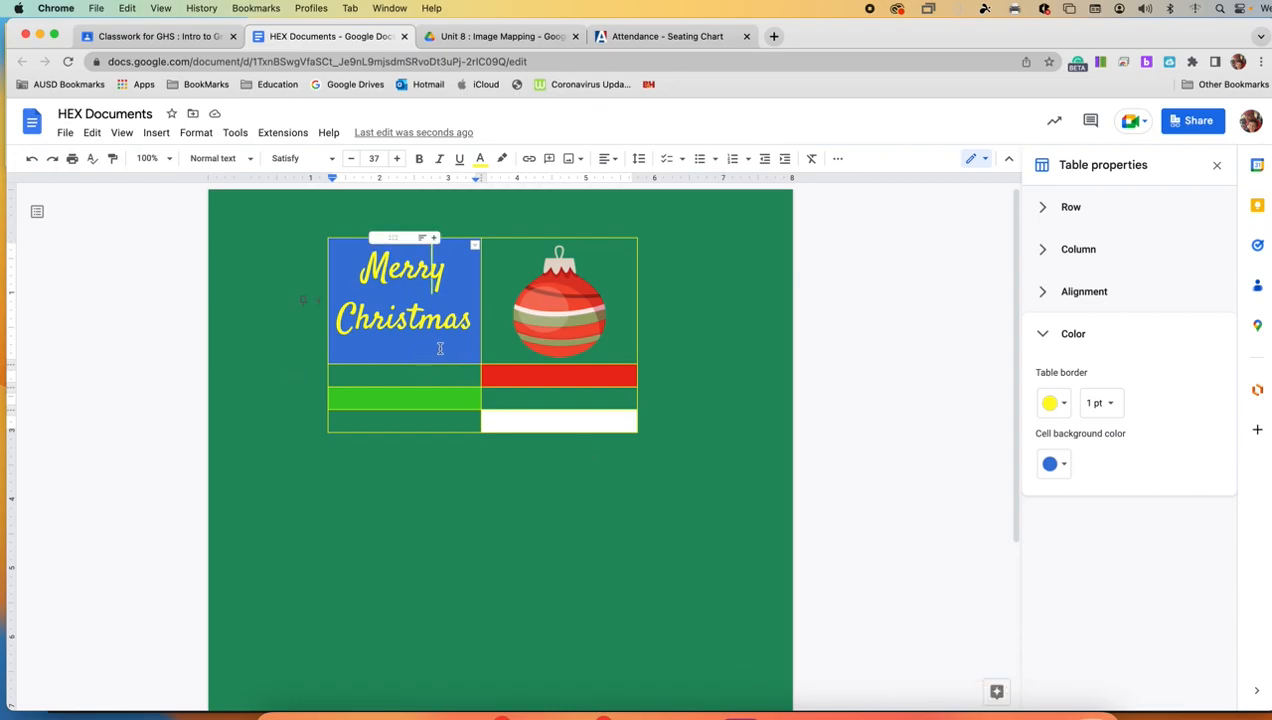
Copy the formatted Merry Christmas text into the red second-column cell of the second row
double_click(514, 373)
click(452, 315)
triple_click(452, 315)
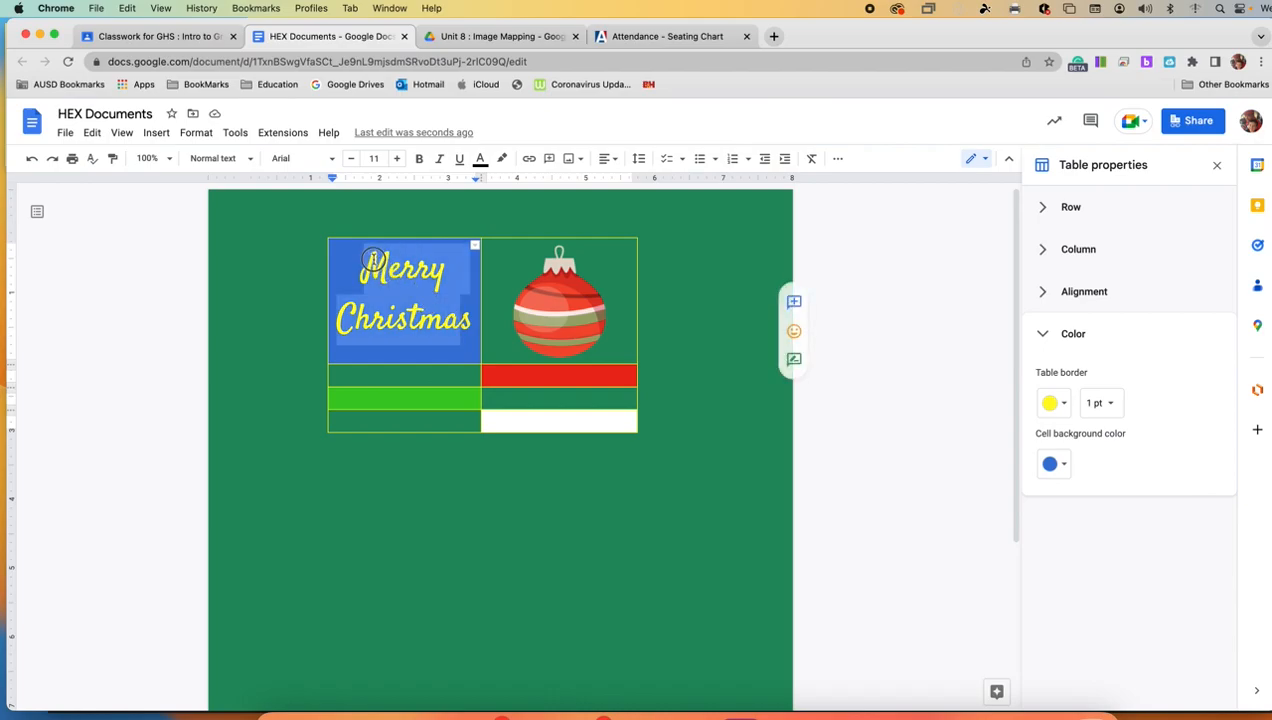
key(ctrl+c)
click(512, 376)
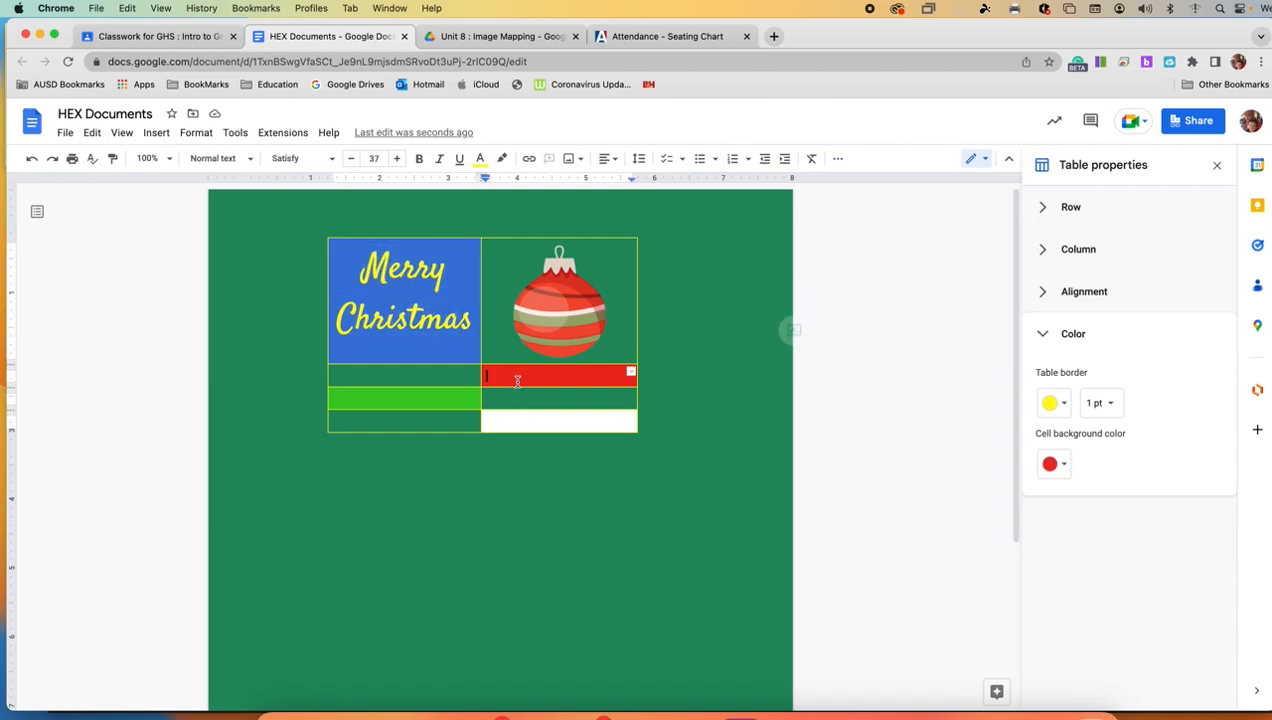
key(ctrl+v)
Replace the copied greeting in the red cell with "Thank You"
drag(514, 378, 642, 462)
text(Thanks You)
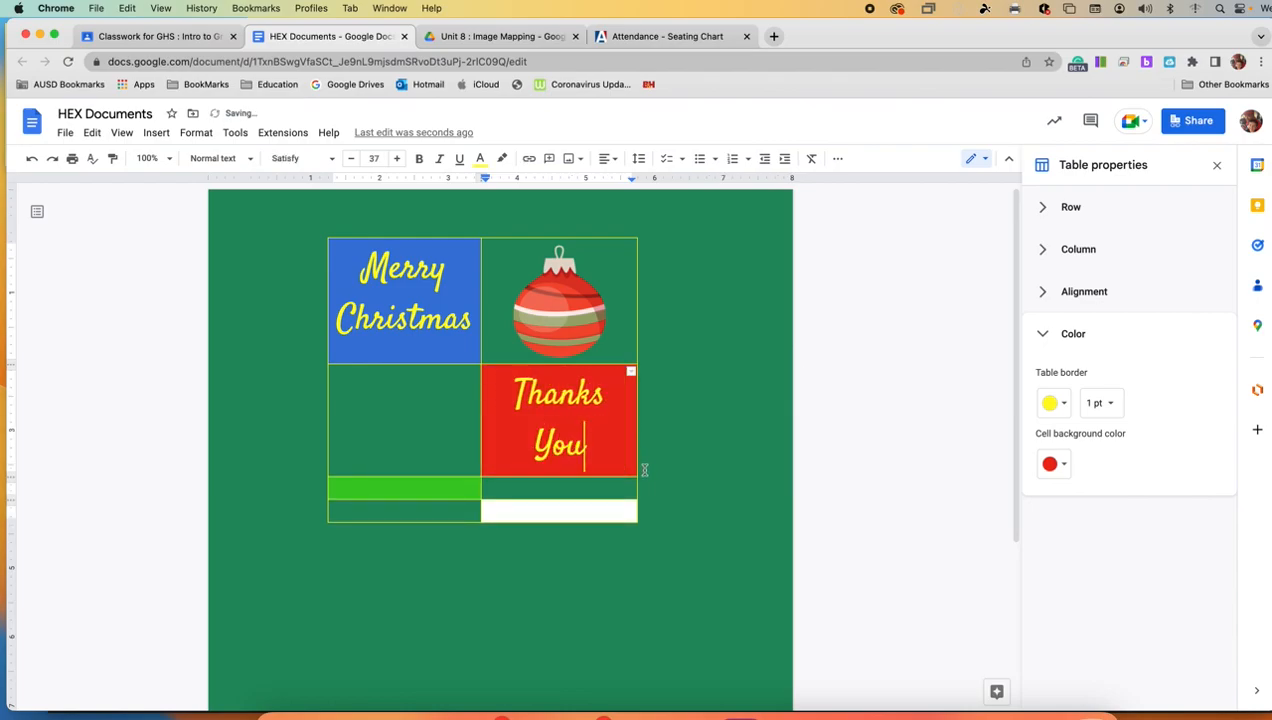
drag(605, 393, 593, 395)
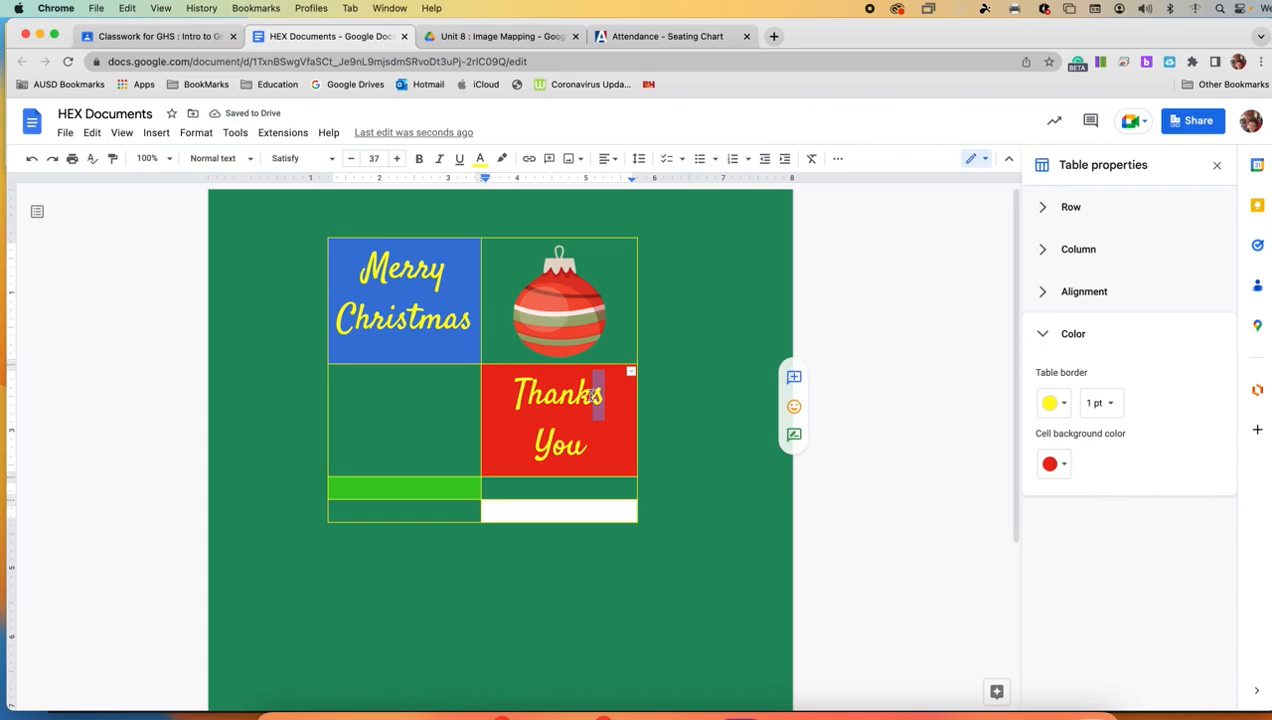
key(BackSpace)
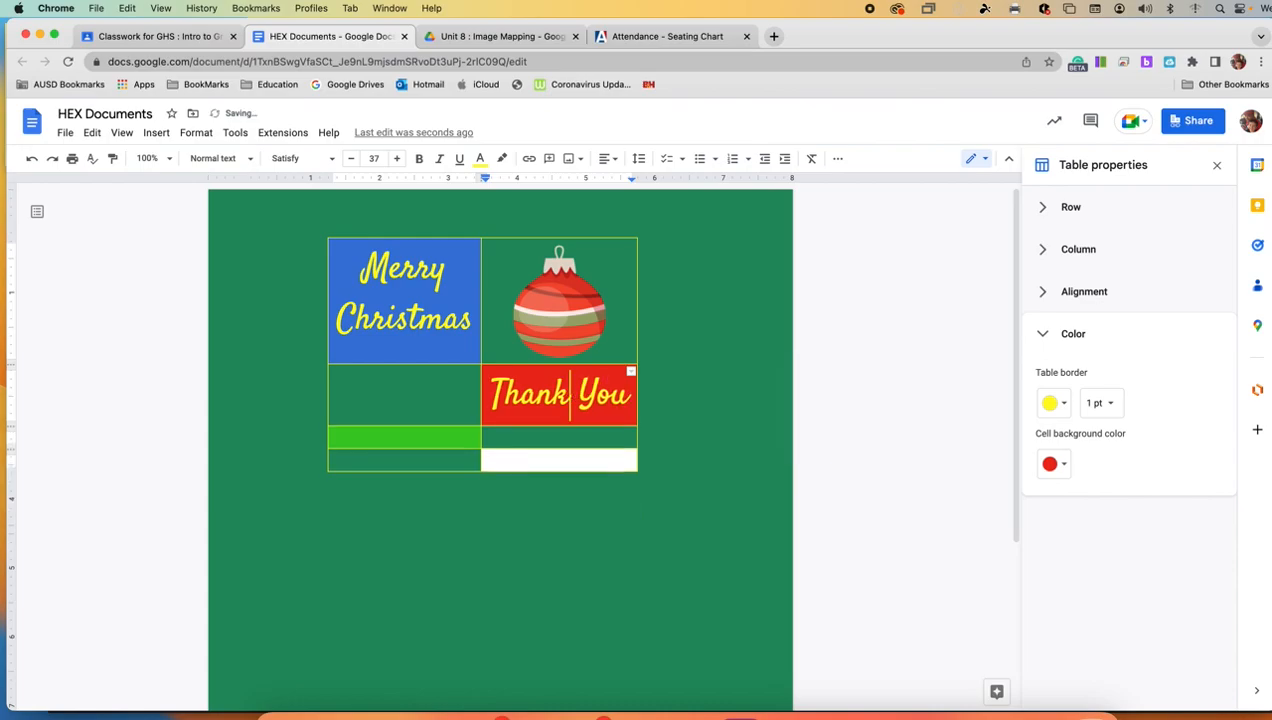
Change the font of the Thank You text to Permanent Marker
double_click(534, 396)
triple_click(534, 396)
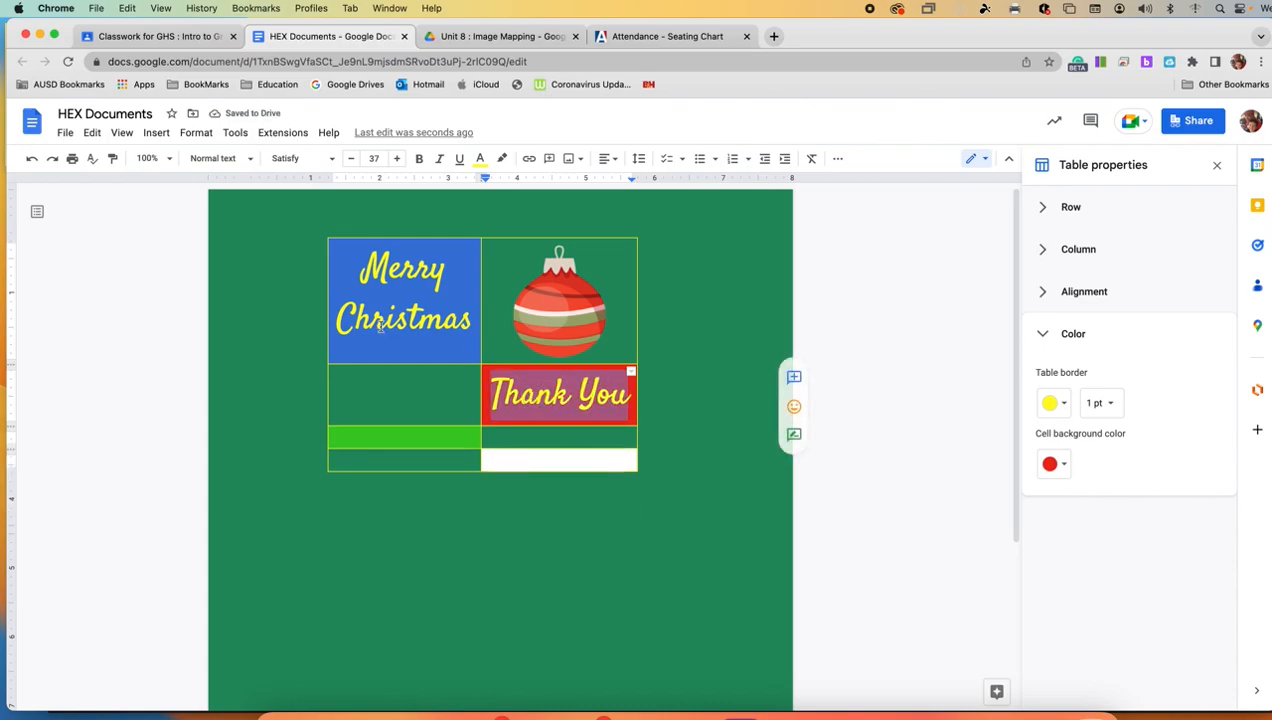
click(325, 159)
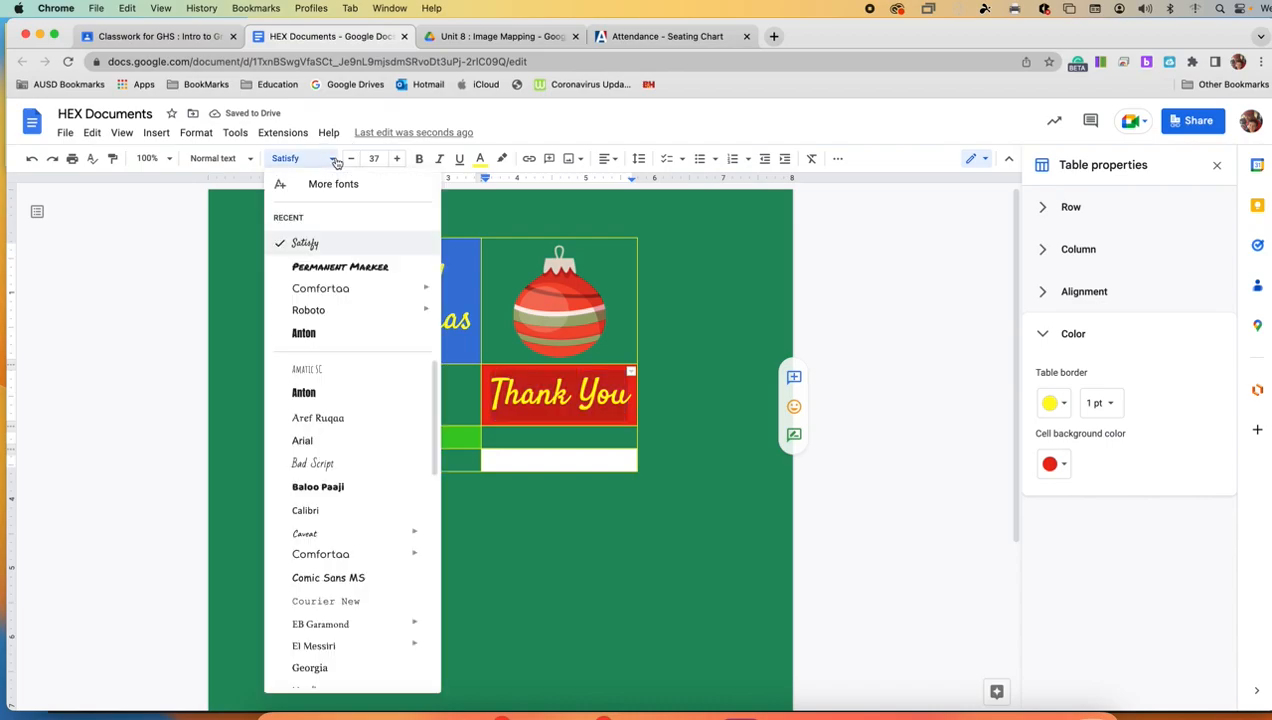
click(320, 268)
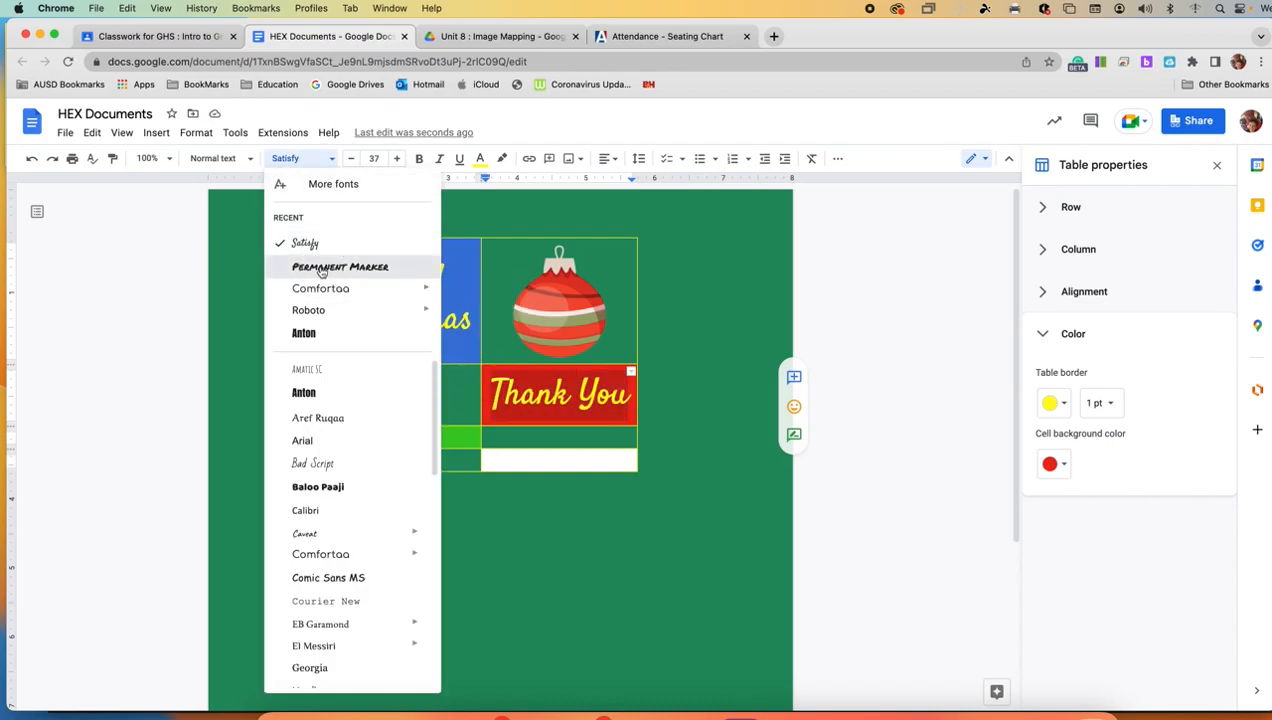
Try a light red text color on the Thank You text in the red cell
click(480, 158)
click(502, 232)
click(434, 434)
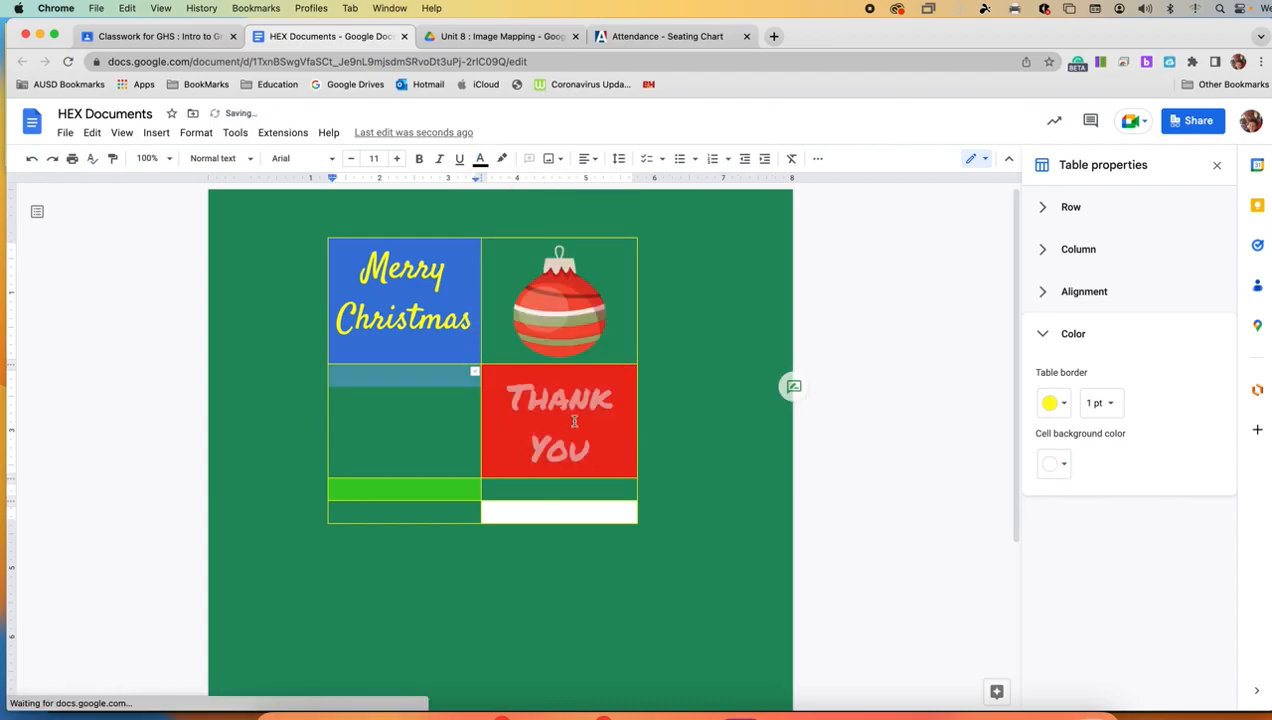
Color both lines of the Thank You text purple
drag(504, 390, 590, 455)
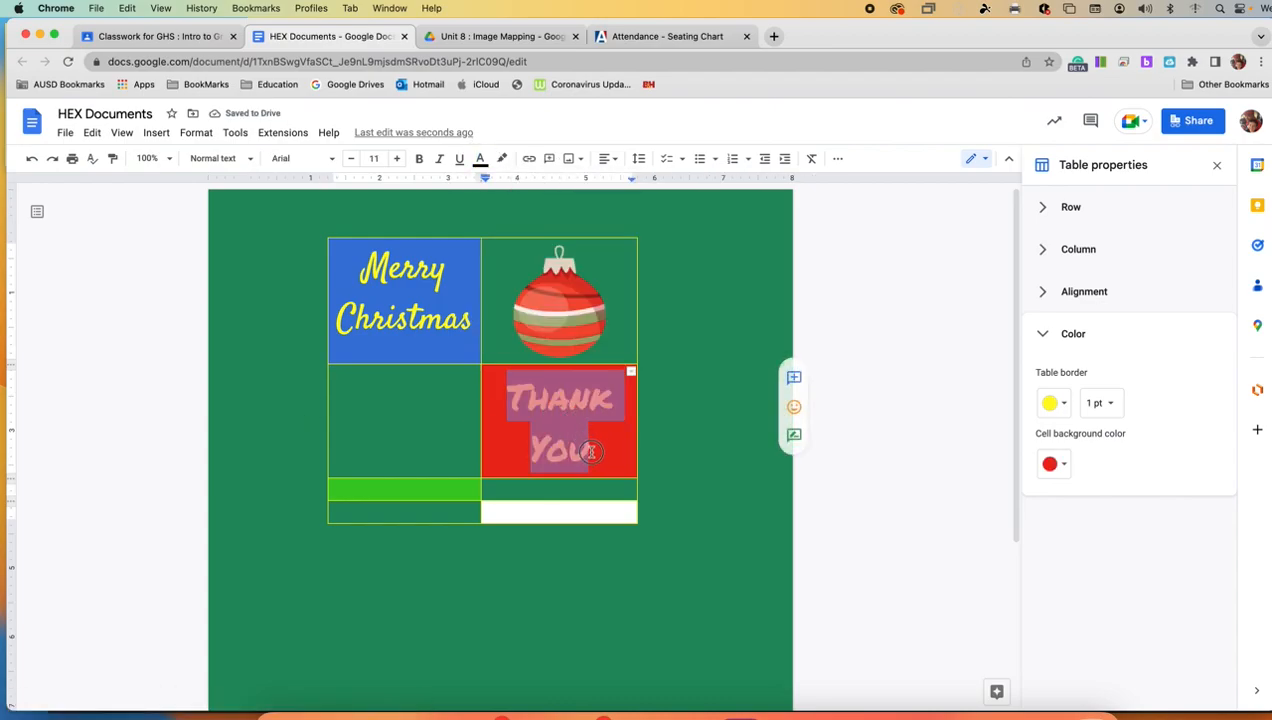
click(480, 158)
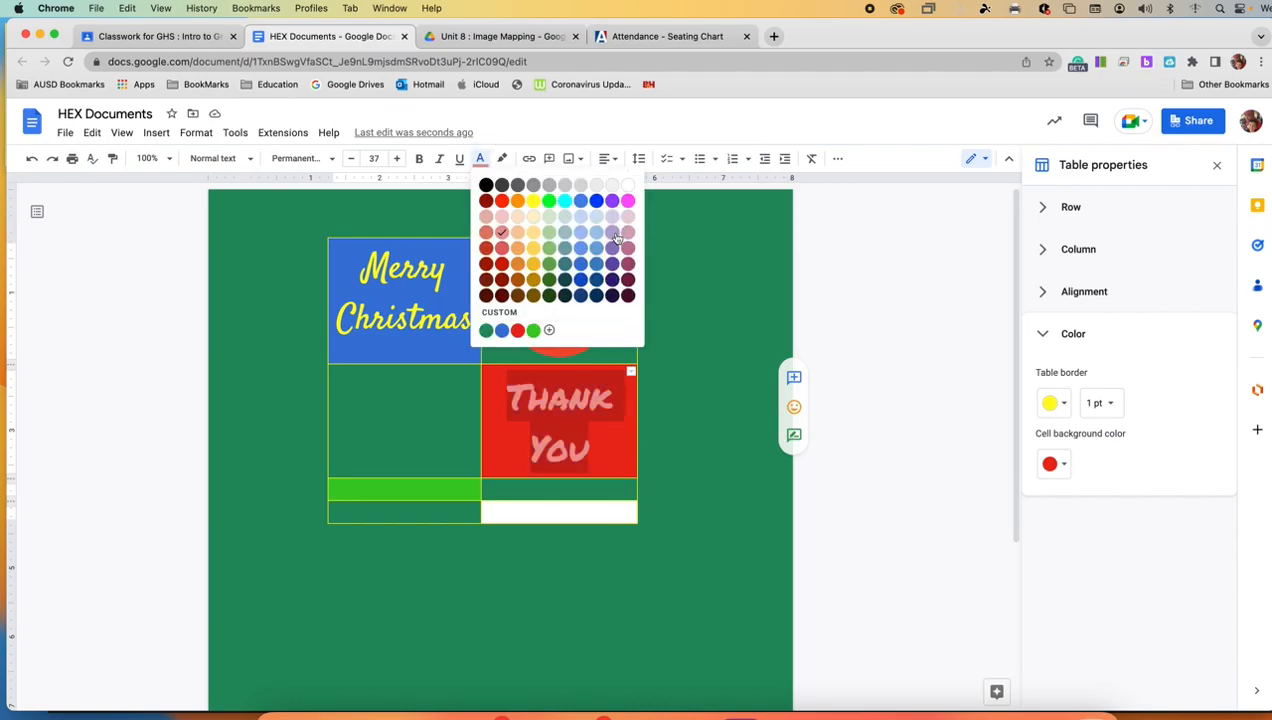
click(567, 440)
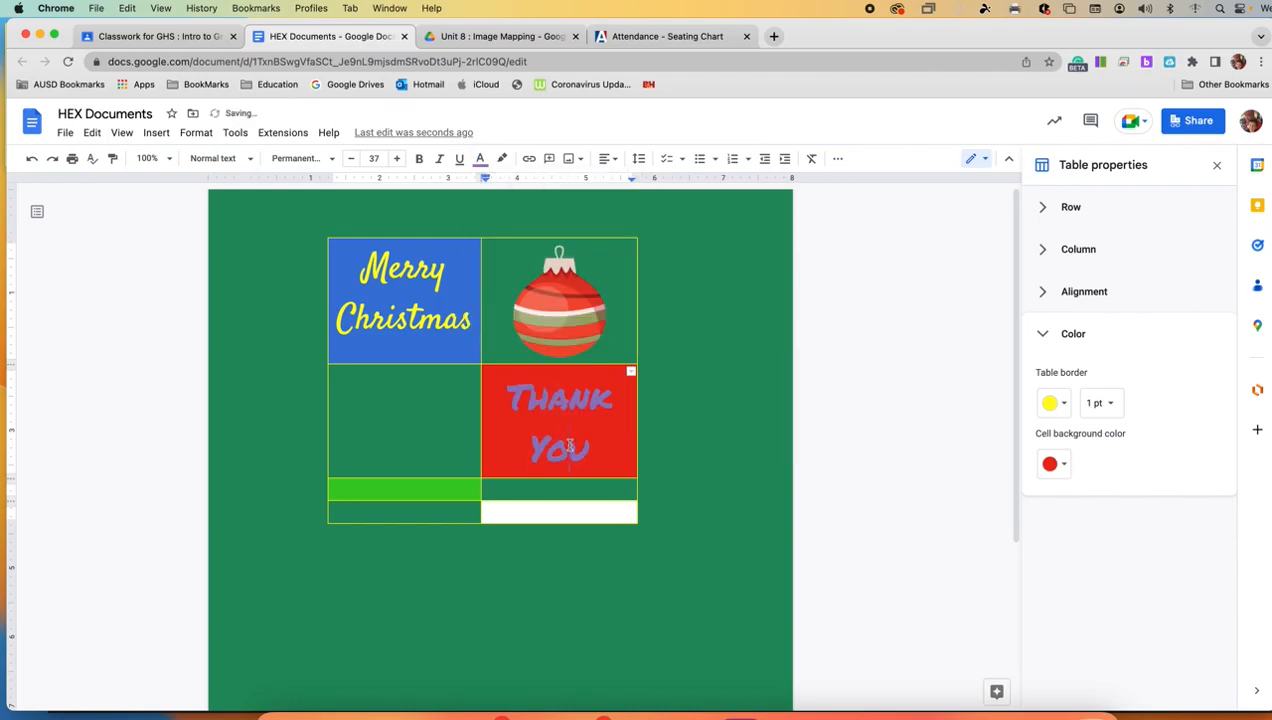
Insert bell.png from the Downloads pngs folder into the empty cell beside Thank You and shrink the image
click(413, 389)
key(super+Tab)
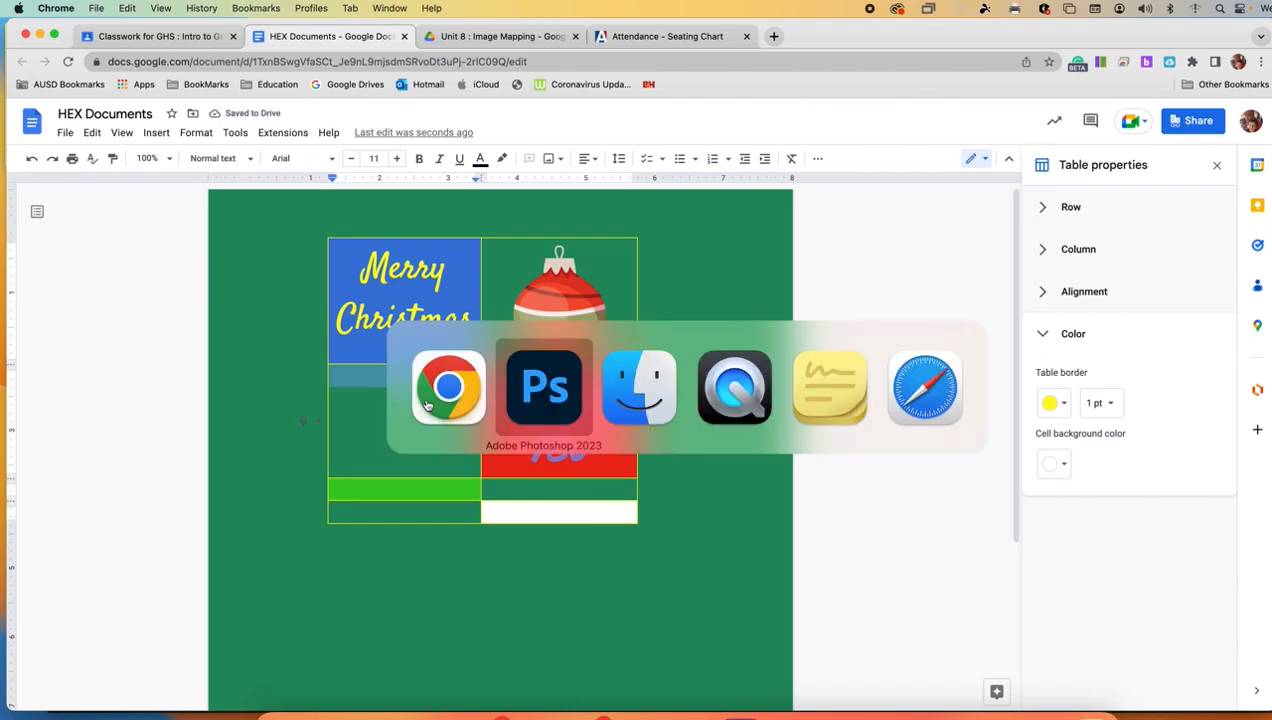
key(super+Tab)
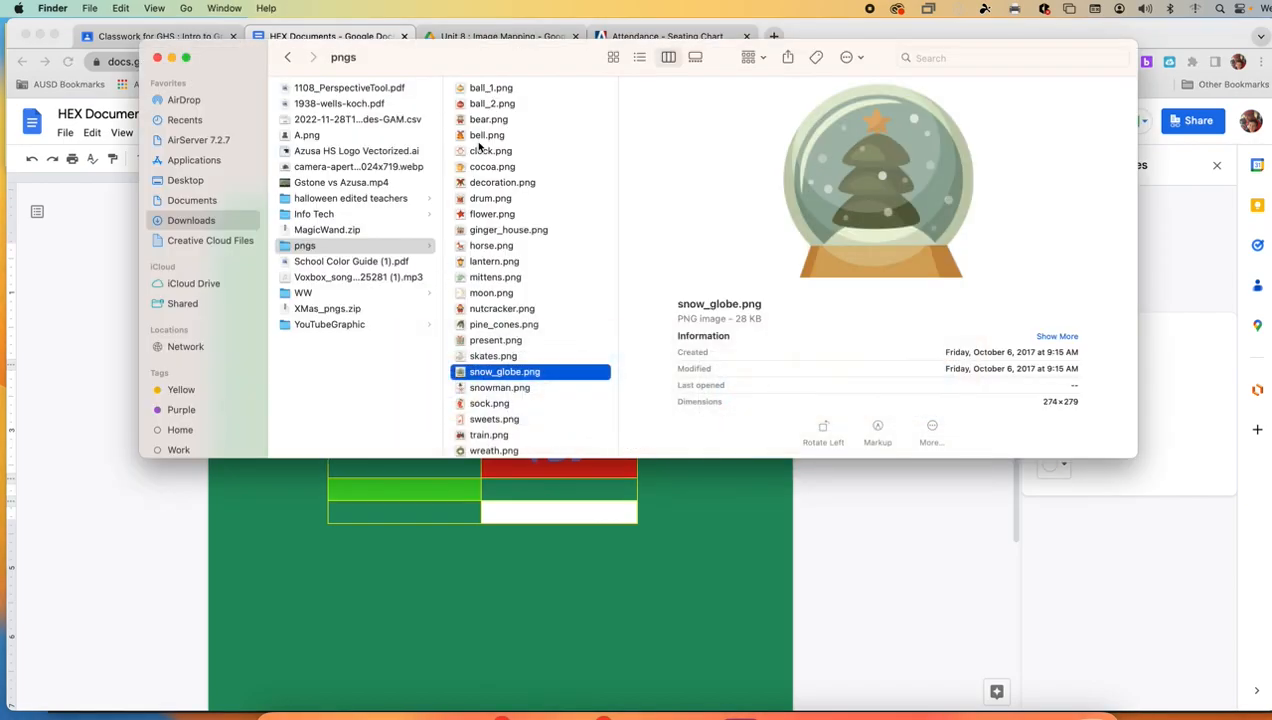
click(484, 142)
drag(247, 51, 797, 131)
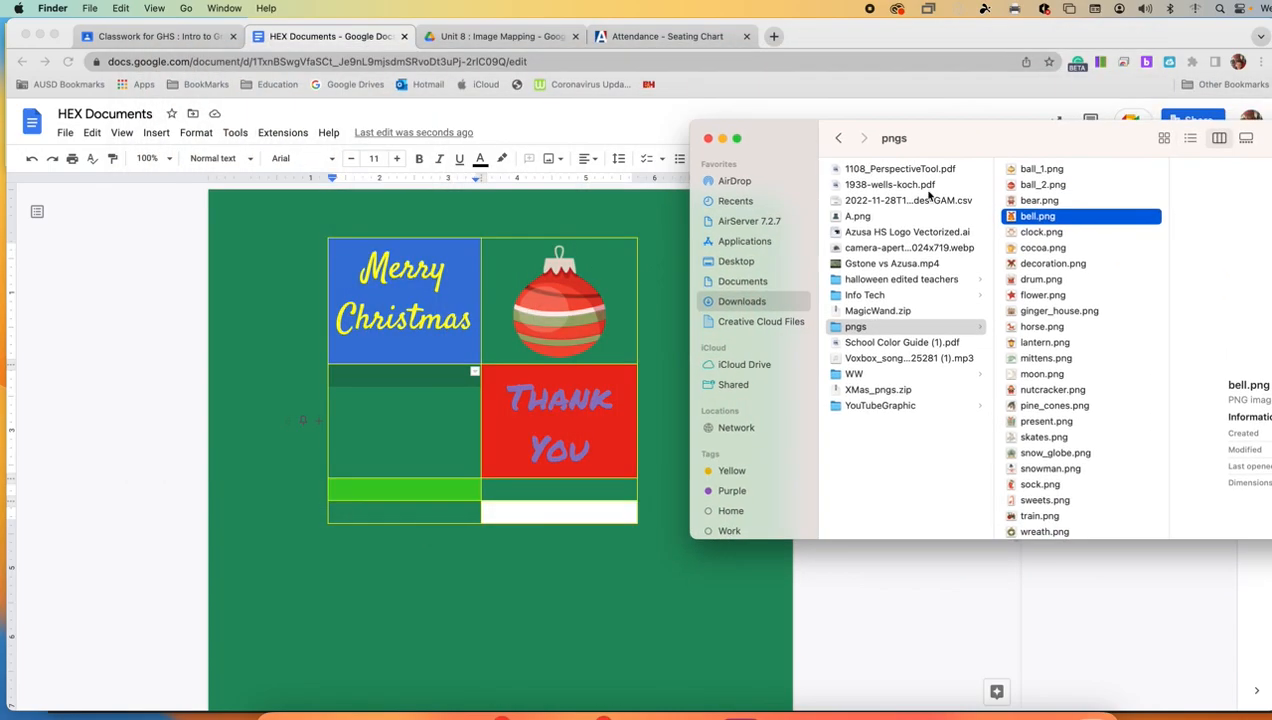
drag(1027, 217, 395, 429)
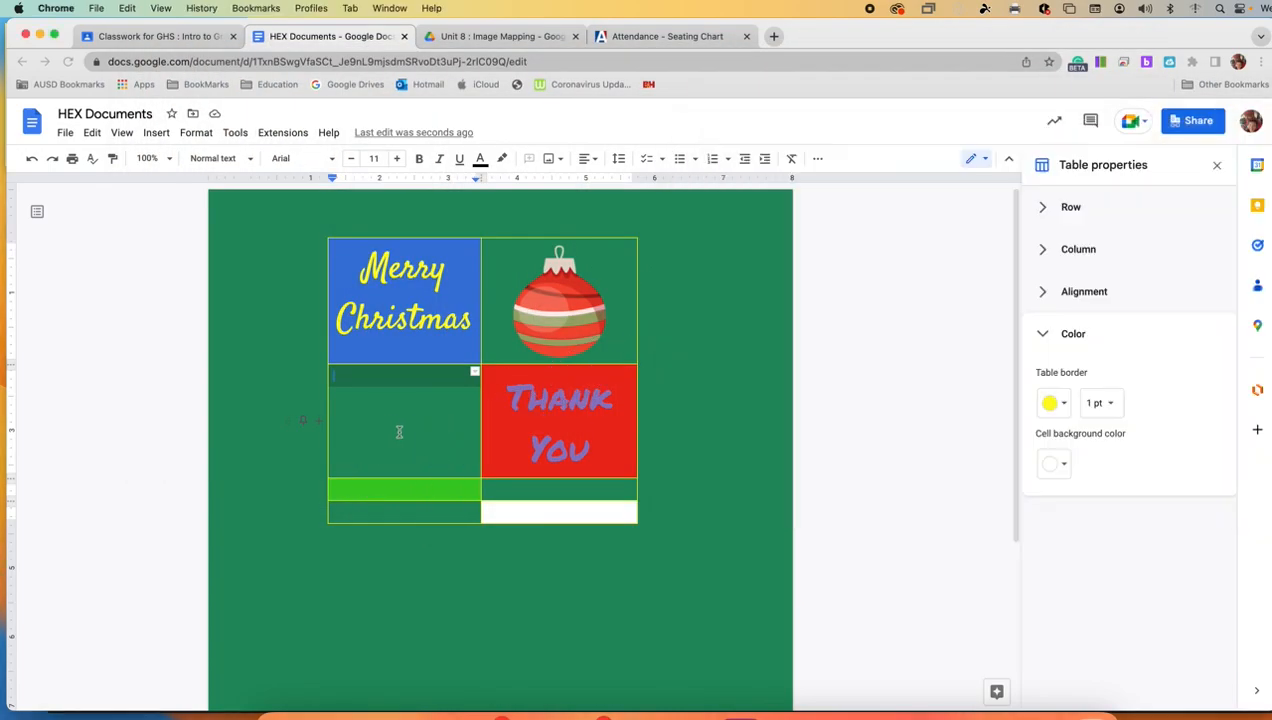
click(431, 468)
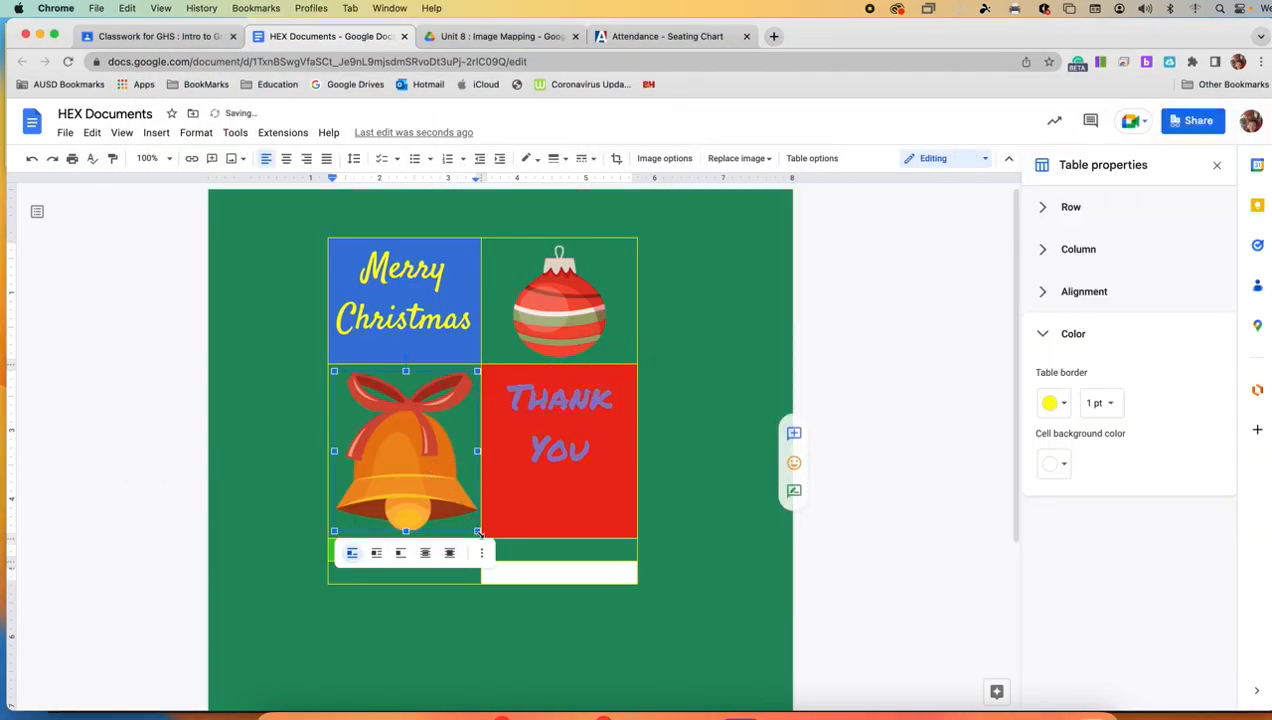
click(451, 453)
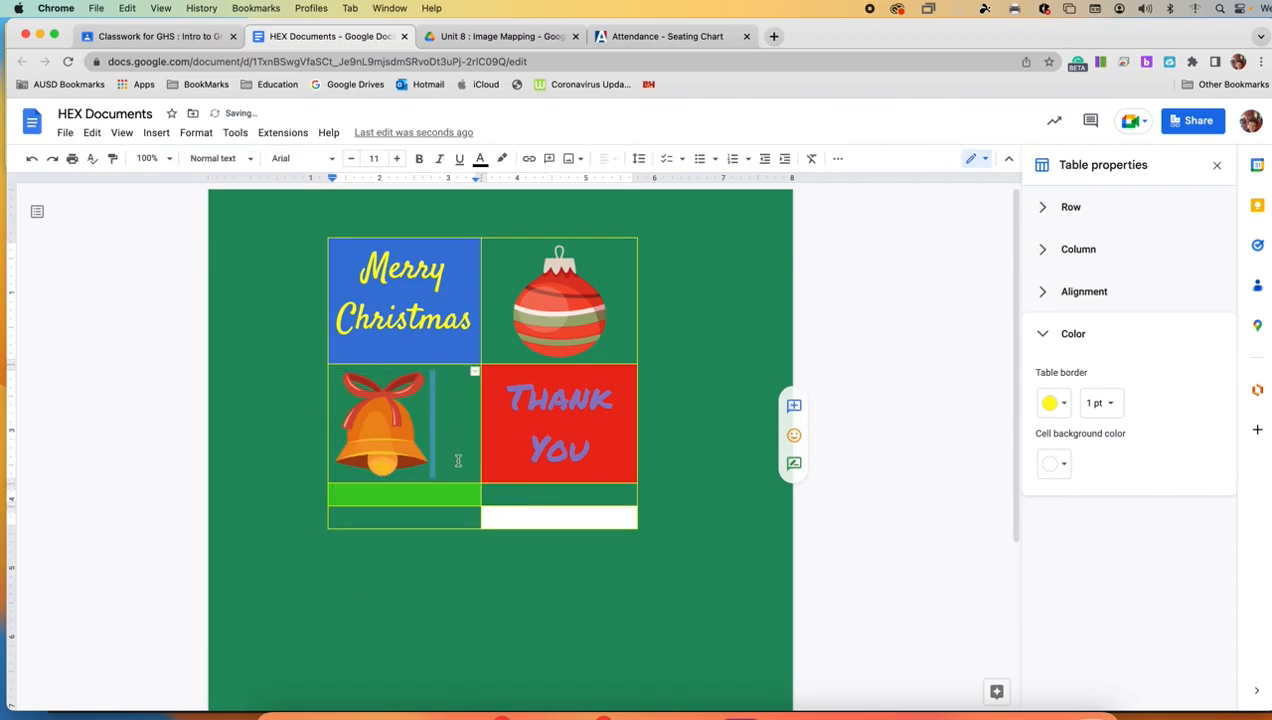
Try placing the bell image behind the text
click(398, 444)
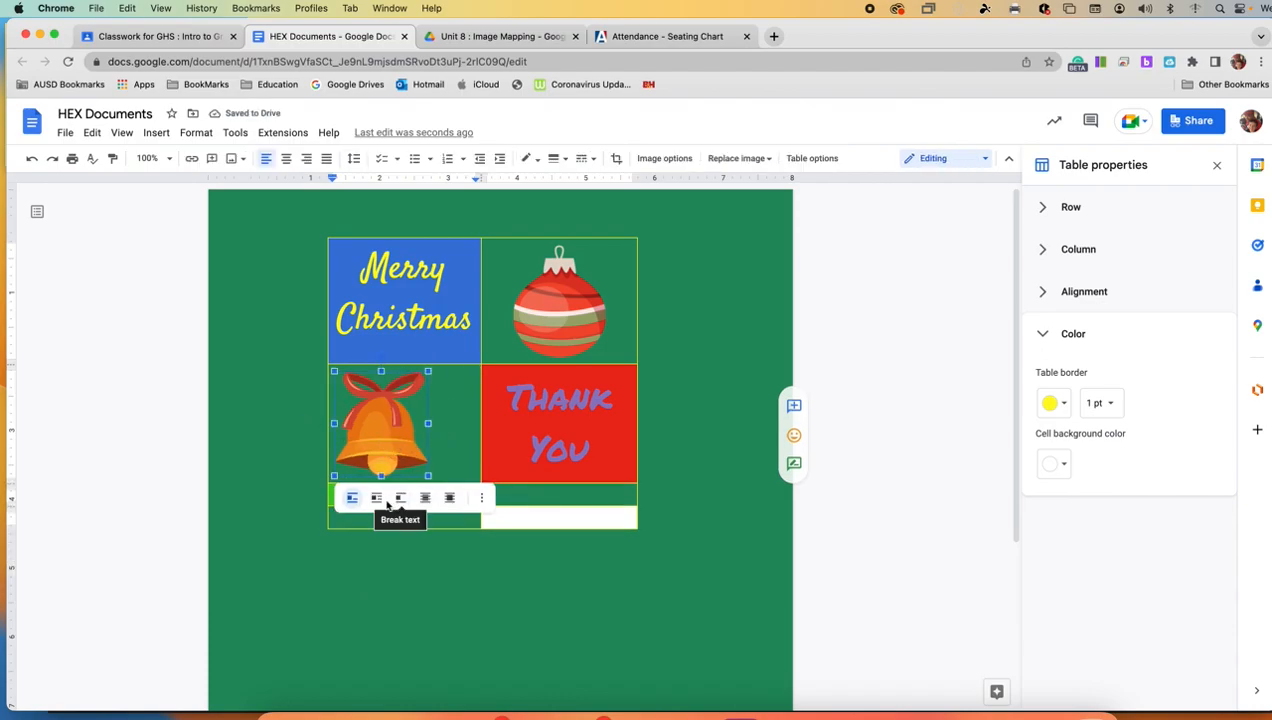
click(424, 498)
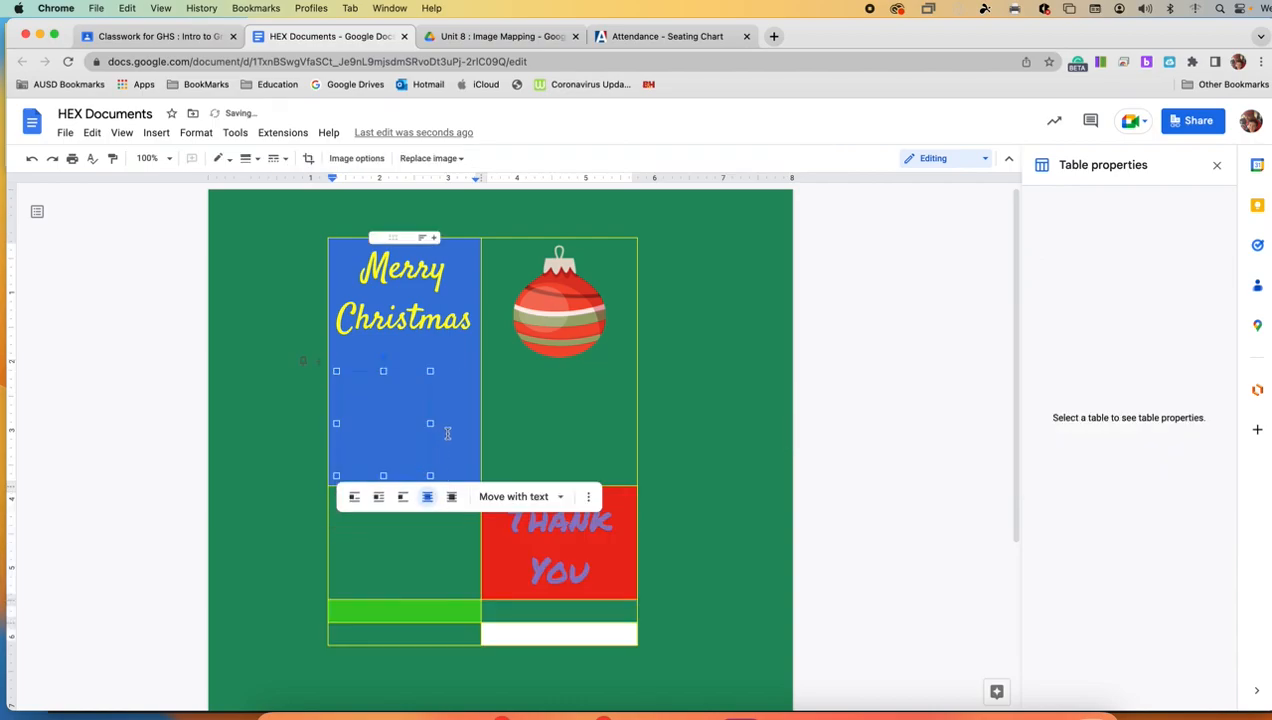
Center the bell image horizontally within its cell
click(468, 428)
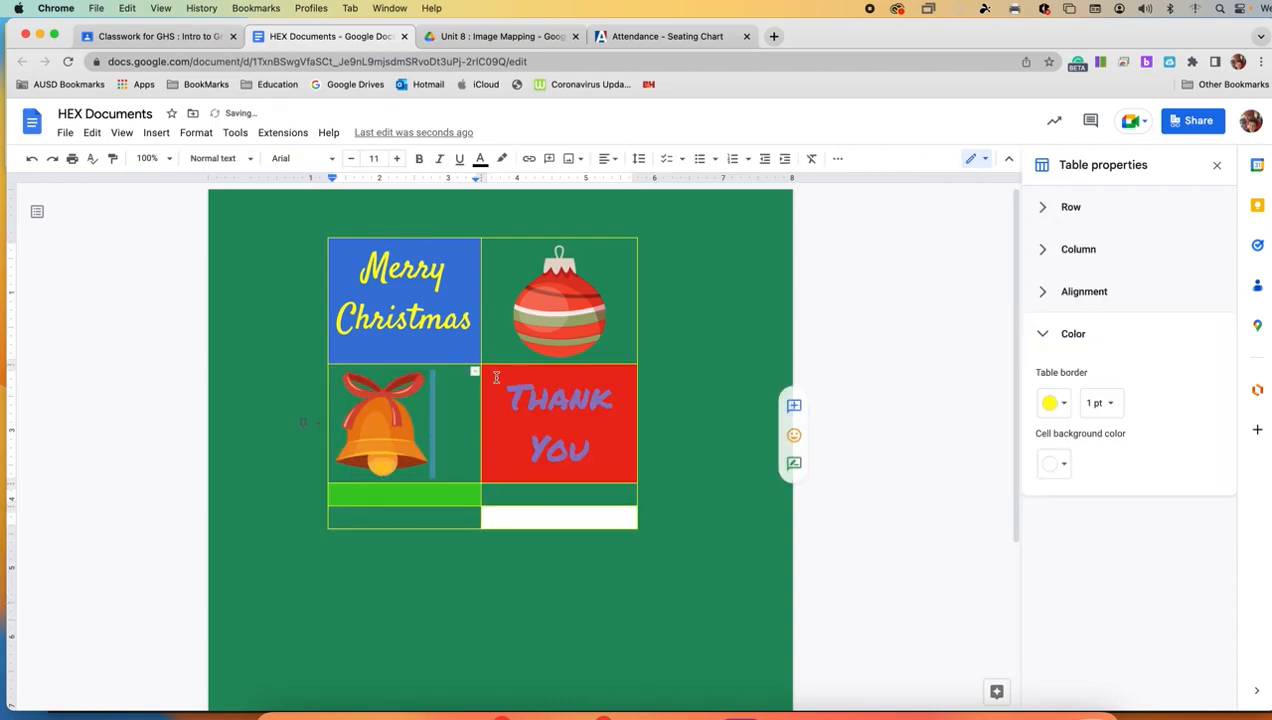
click(616, 159)
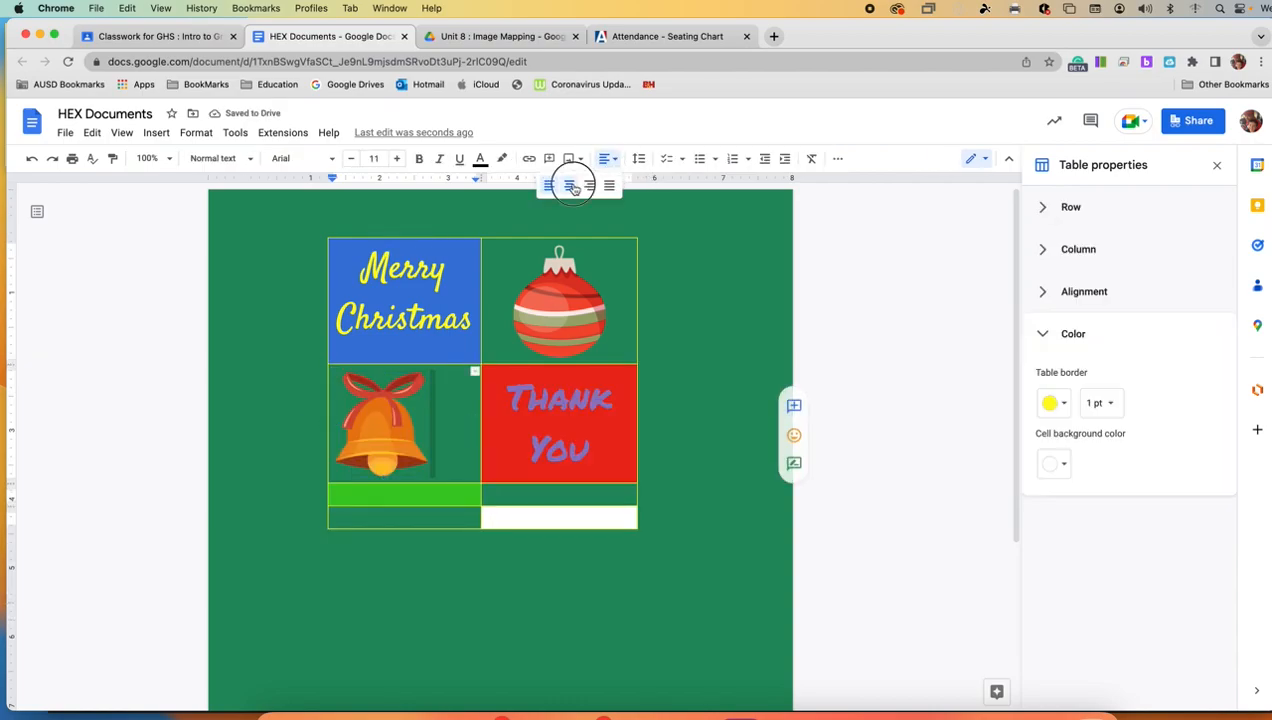
click(574, 185)
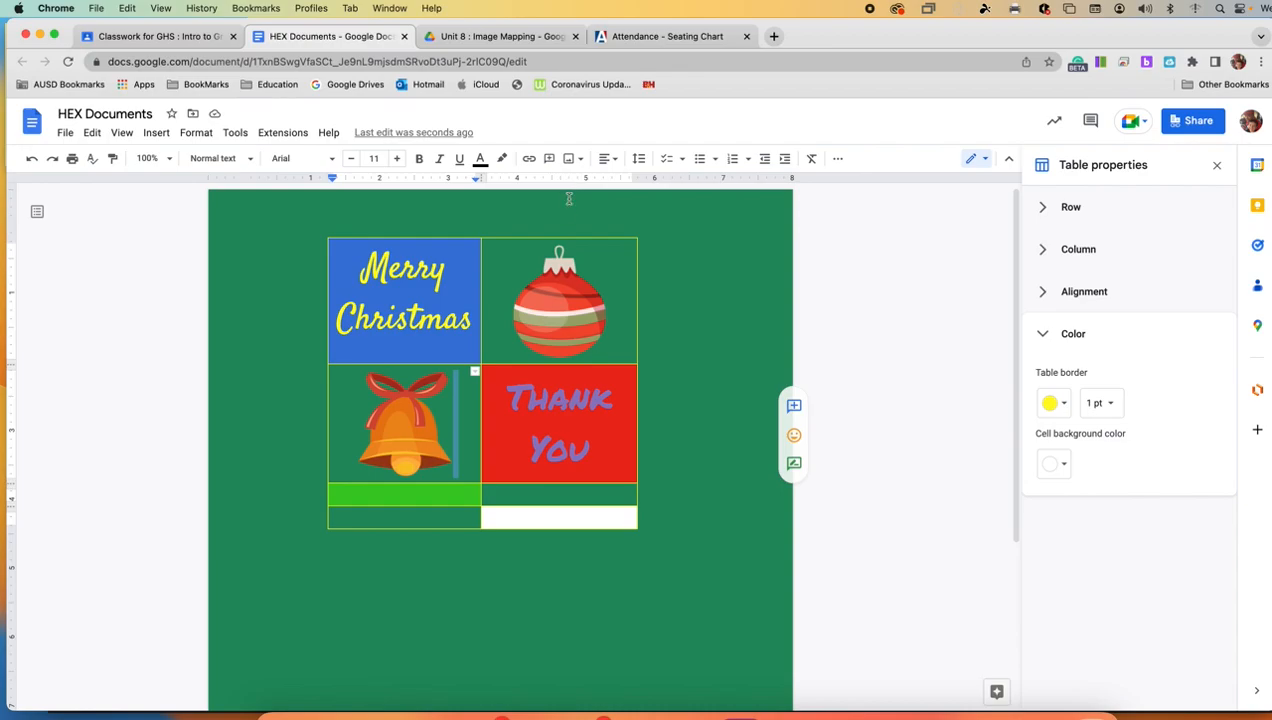
Copy the styled Merry Christmas text into the bright green cell below the bell
click(403, 498)
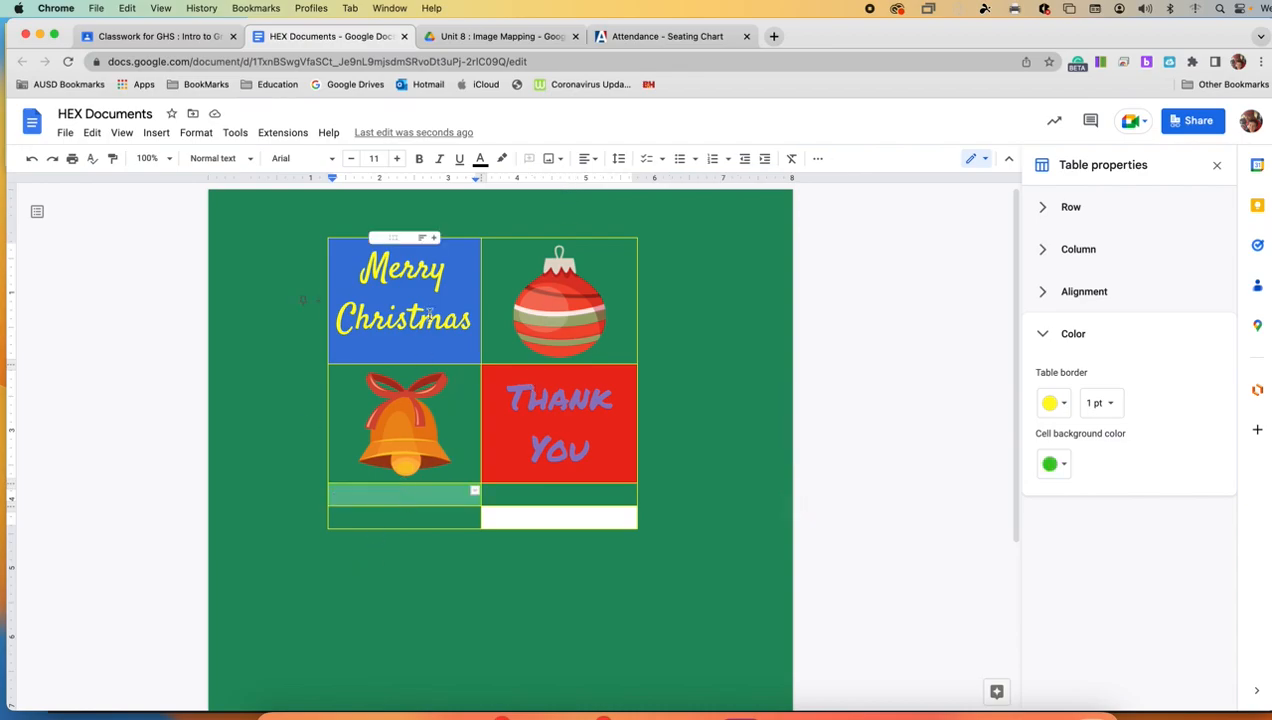
drag(363, 267, 448, 308)
key(super+c)
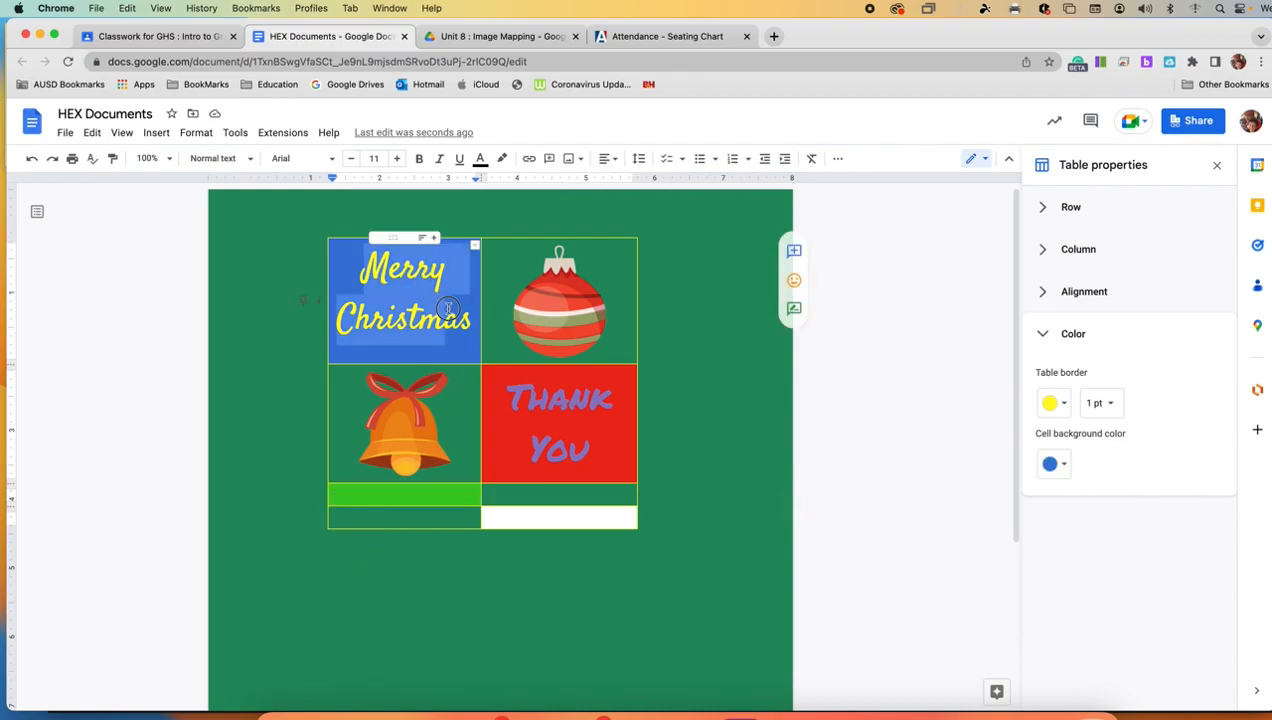
drag(426, 487, 436, 494)
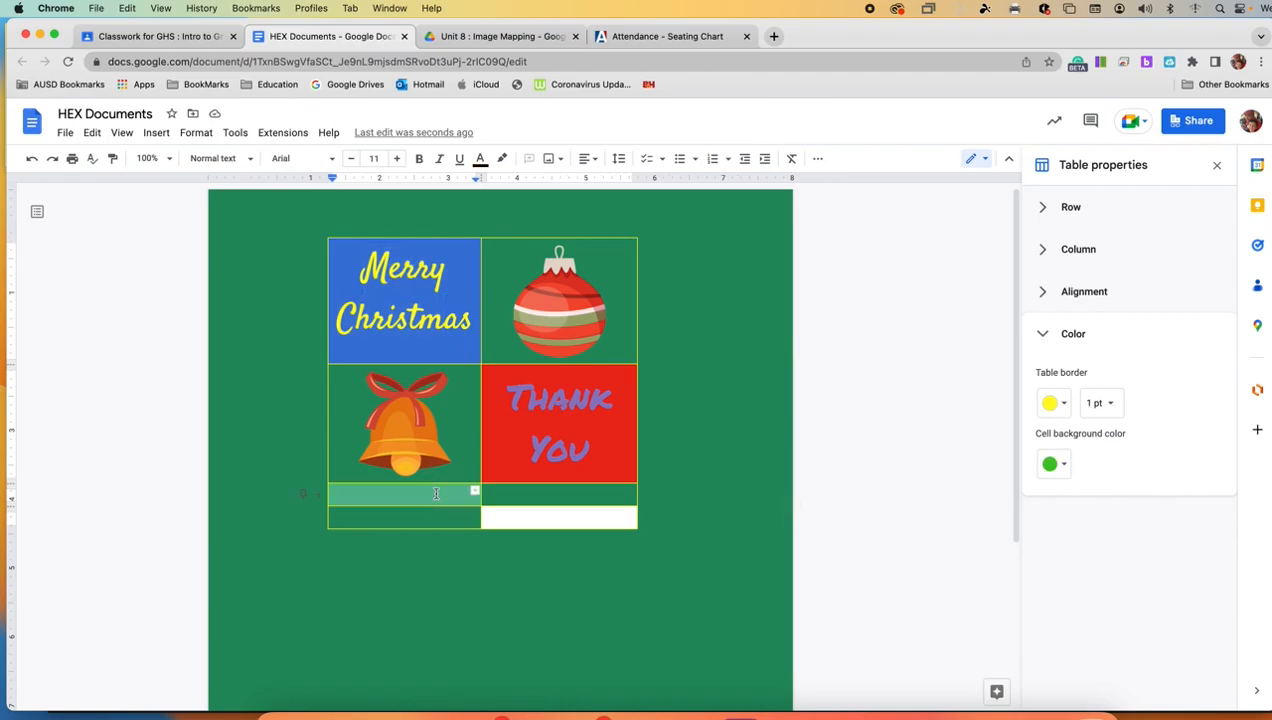
key(super+v)
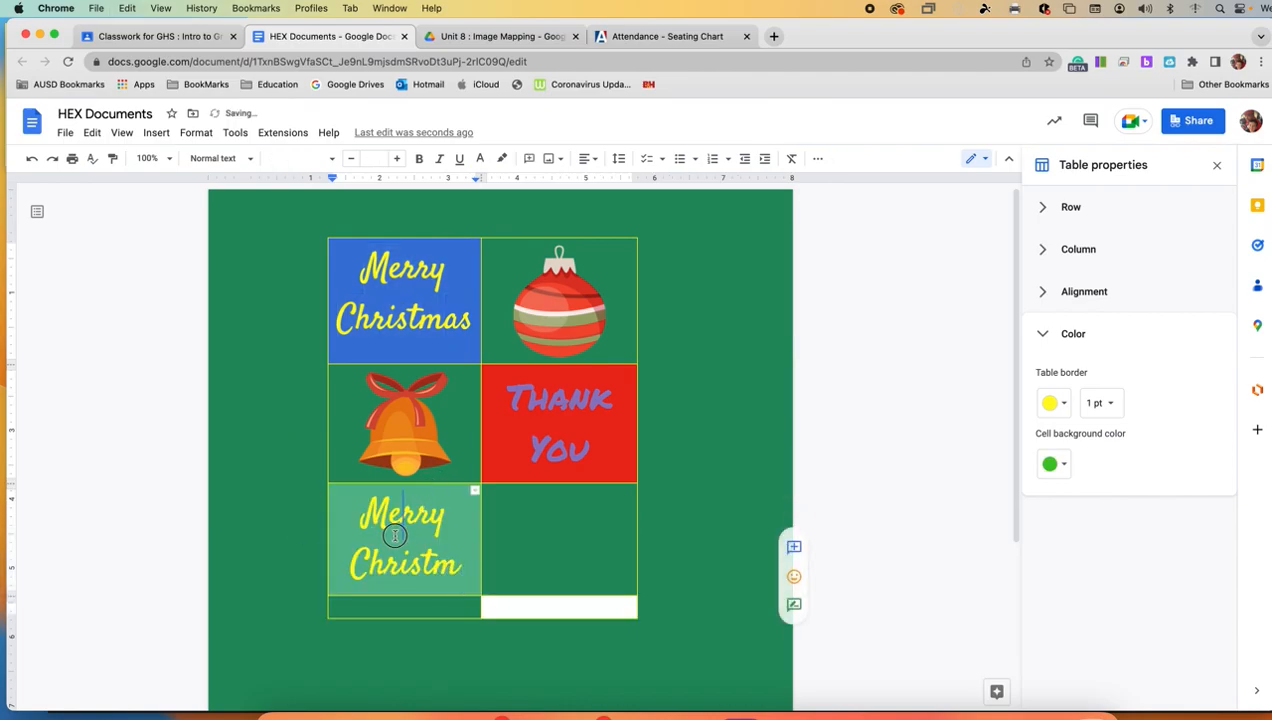
Replace the copied greeting in the bright green cell with "Per 5"
click(423, 566)
drag(366, 515, 463, 585)
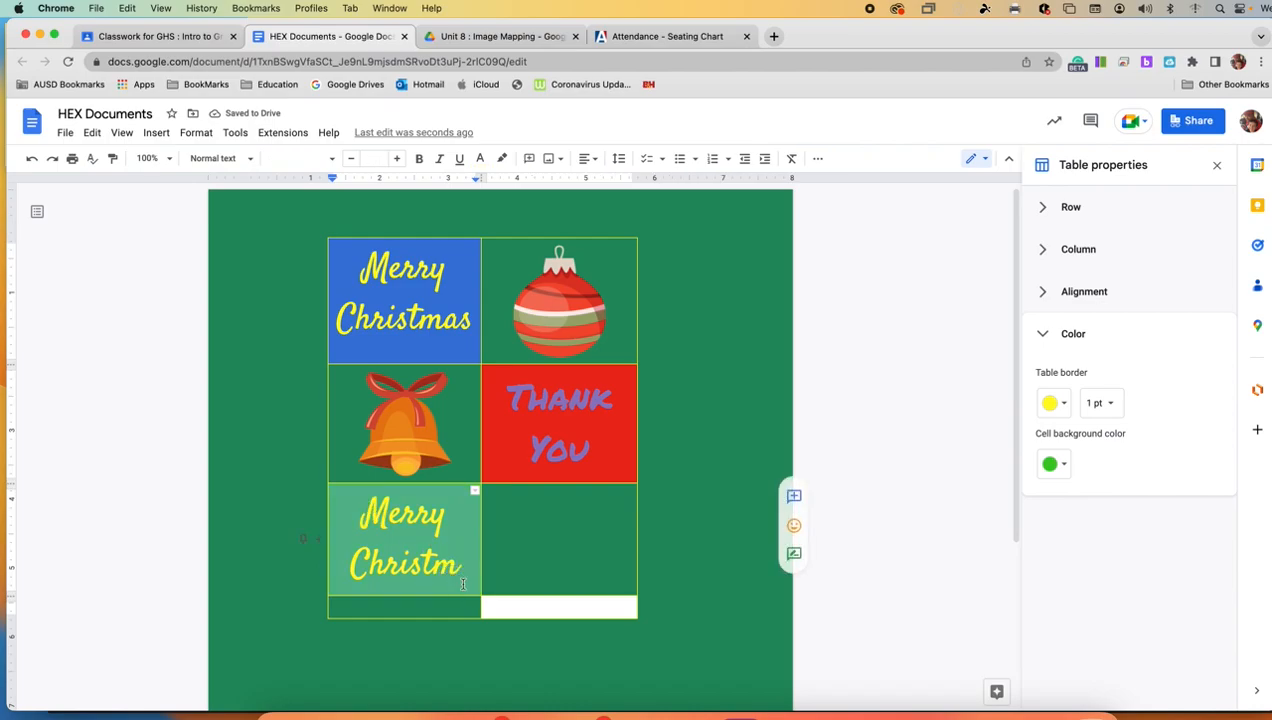
text(Per 5)
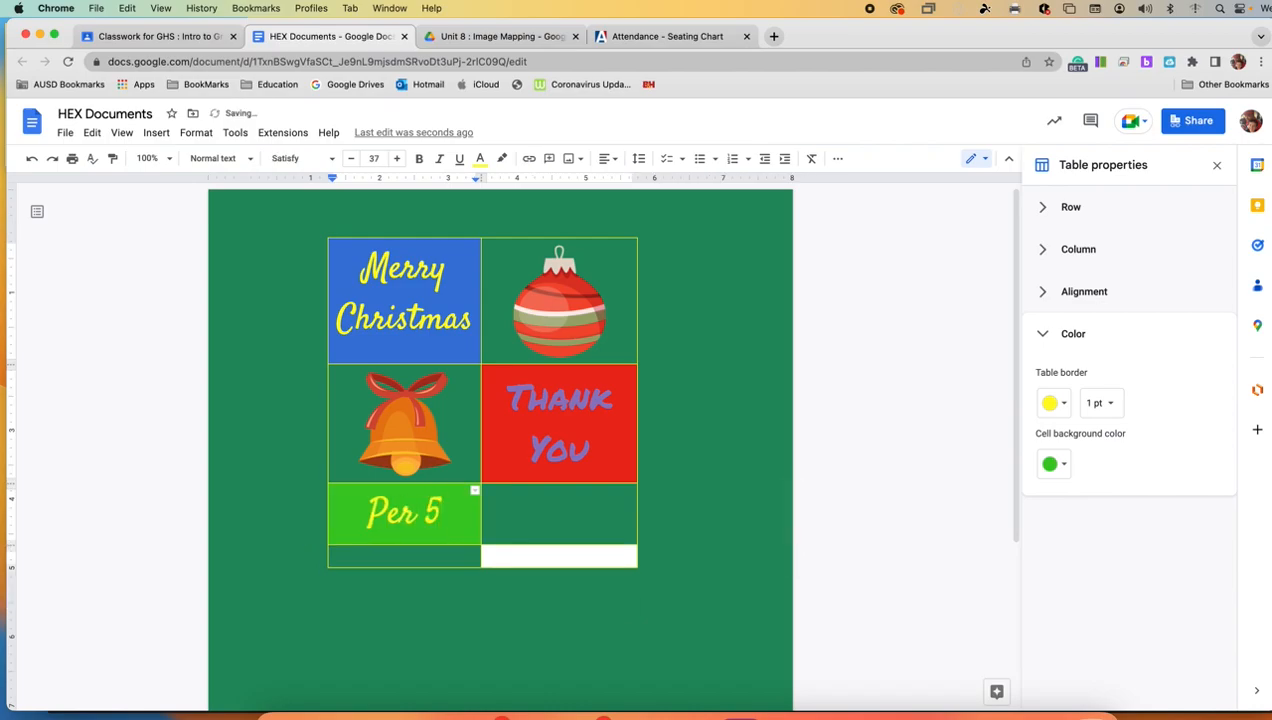
Insert nutcracker.png from the pngs folder into the empty cell beside Per 5
double_click(556, 521)
key(super+Tab)
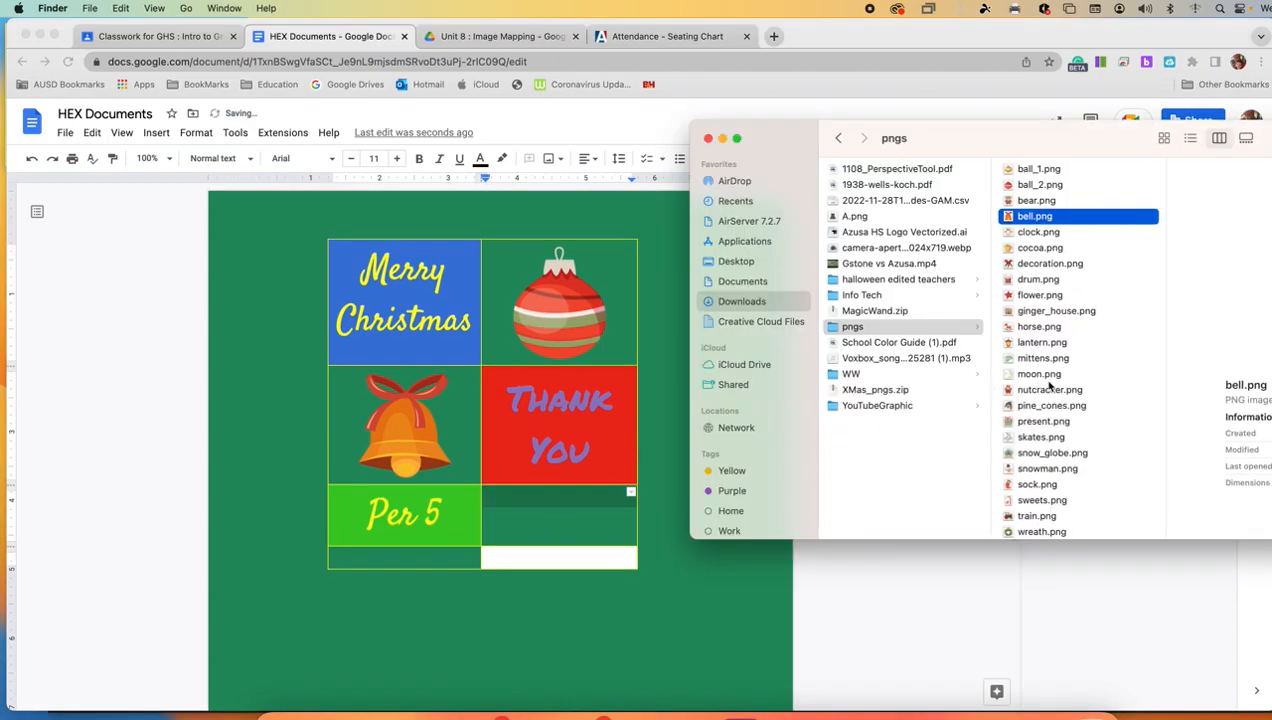
click(1045, 374)
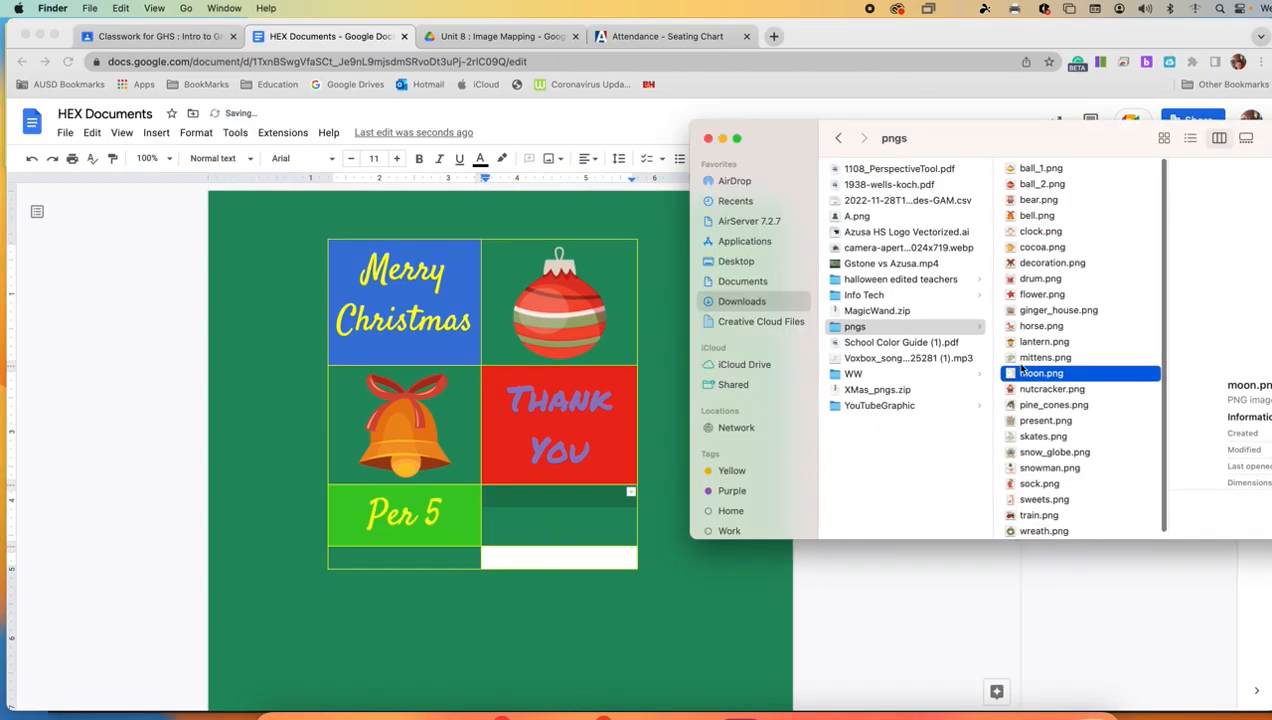
drag(798, 128, 744, 73)
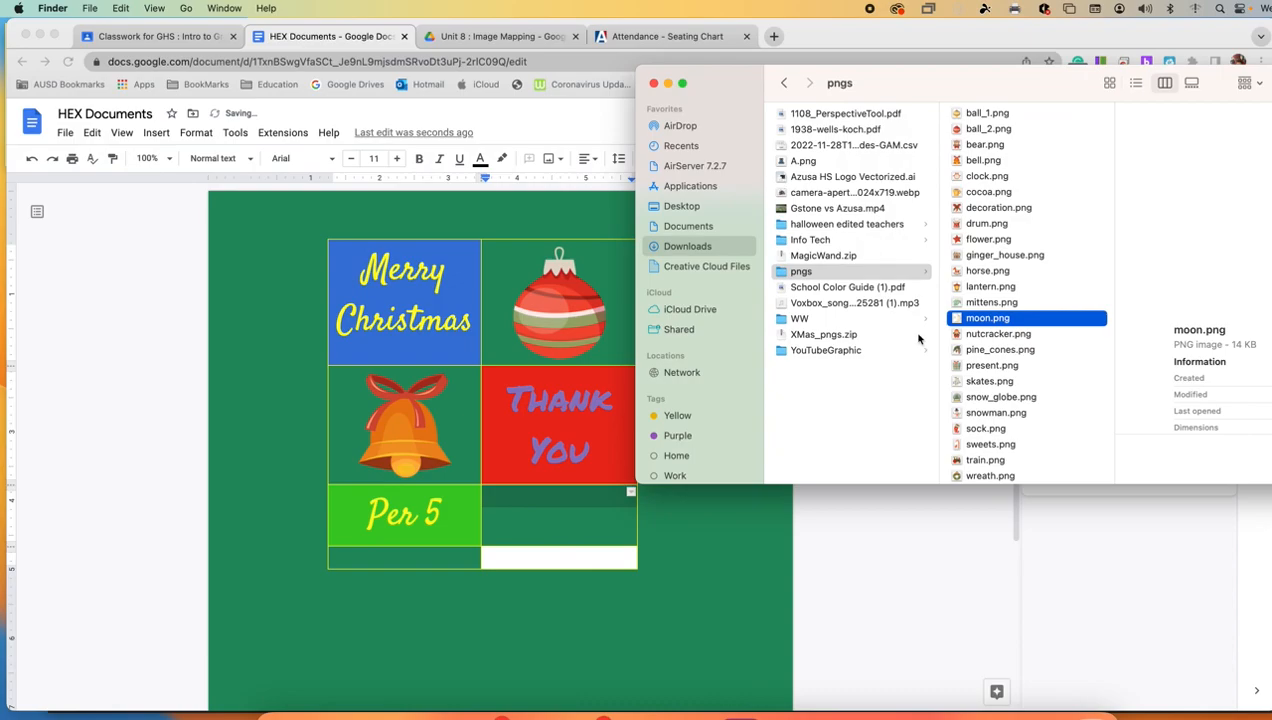
click(987, 336)
drag(991, 338, 580, 555)
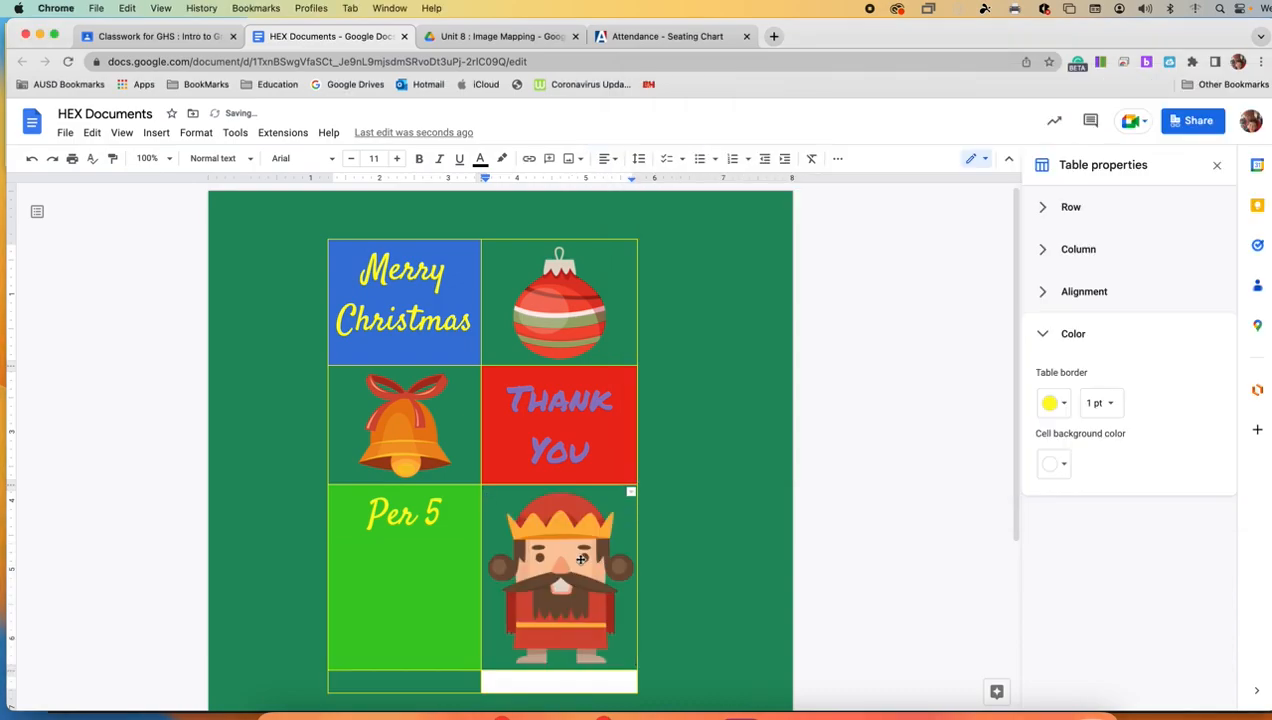
Copy the styled Per 5 text into the white cell below the nutcracker
scroll(414, 548, down, 3)
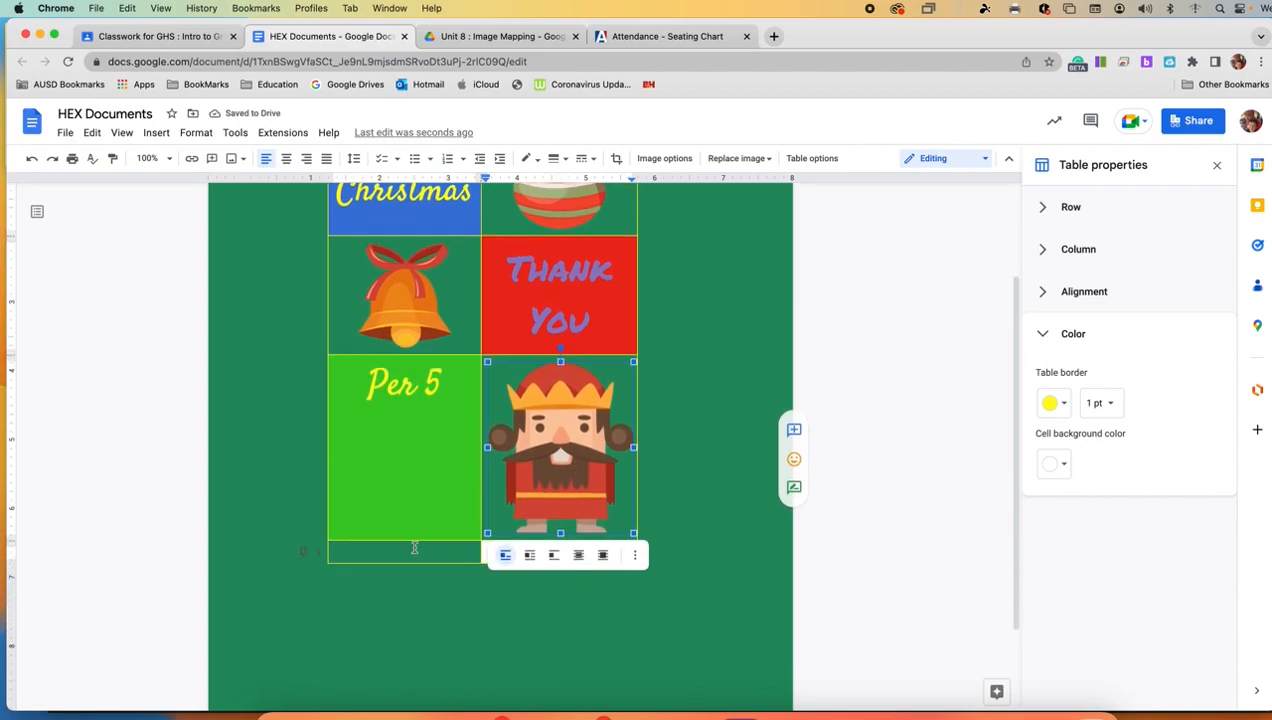
click(414, 548)
drag(371, 388, 451, 395)
key(super+c)
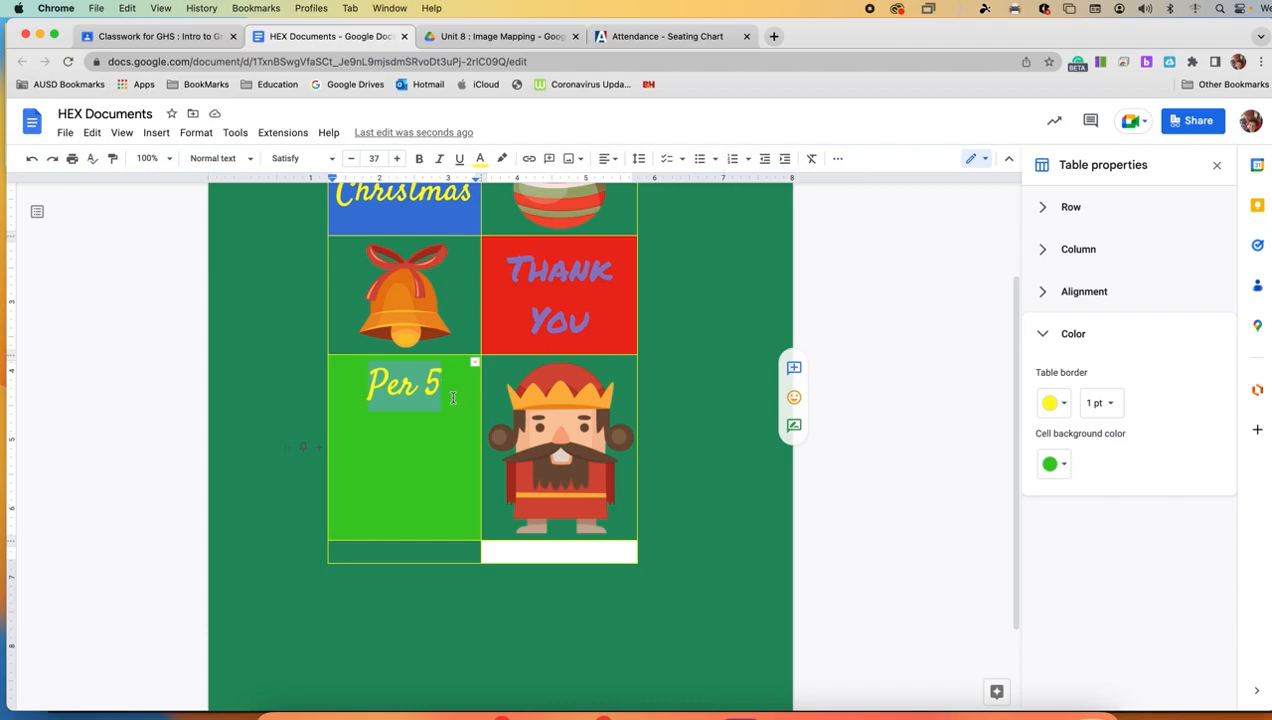
double_click(527, 554)
key(super+v)
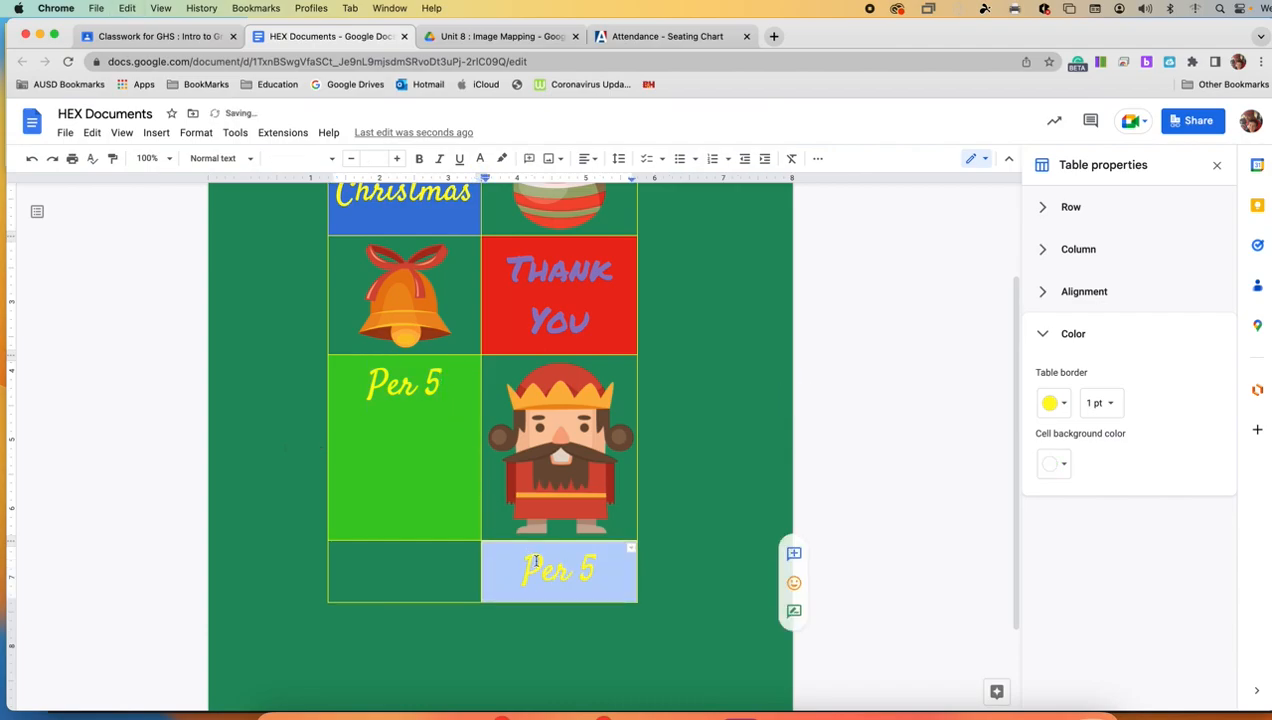
Replace the copied text in the white cell with "For Being Awesome!"
click(563, 568)
drag(592, 571, 492, 568)
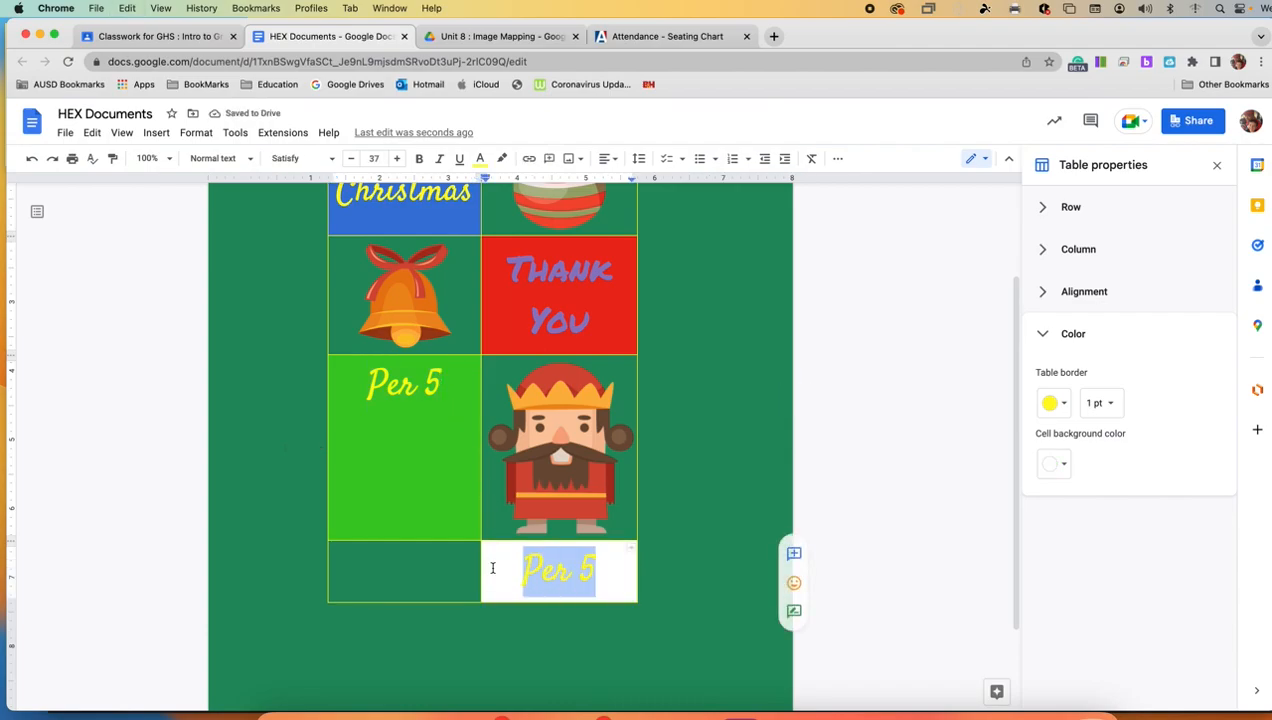
text(For Being Awesome!)
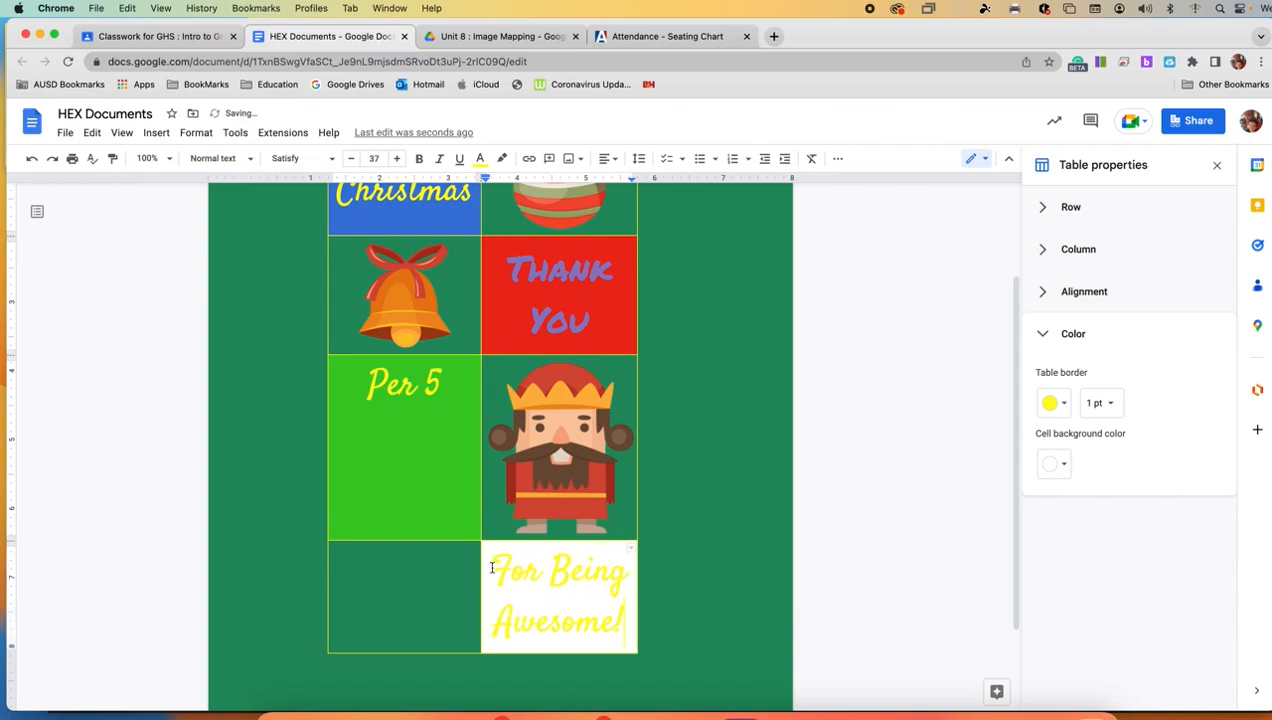
Color the For Being Awesome! text with the custom dark green that matches the page
triple_click(500, 569)
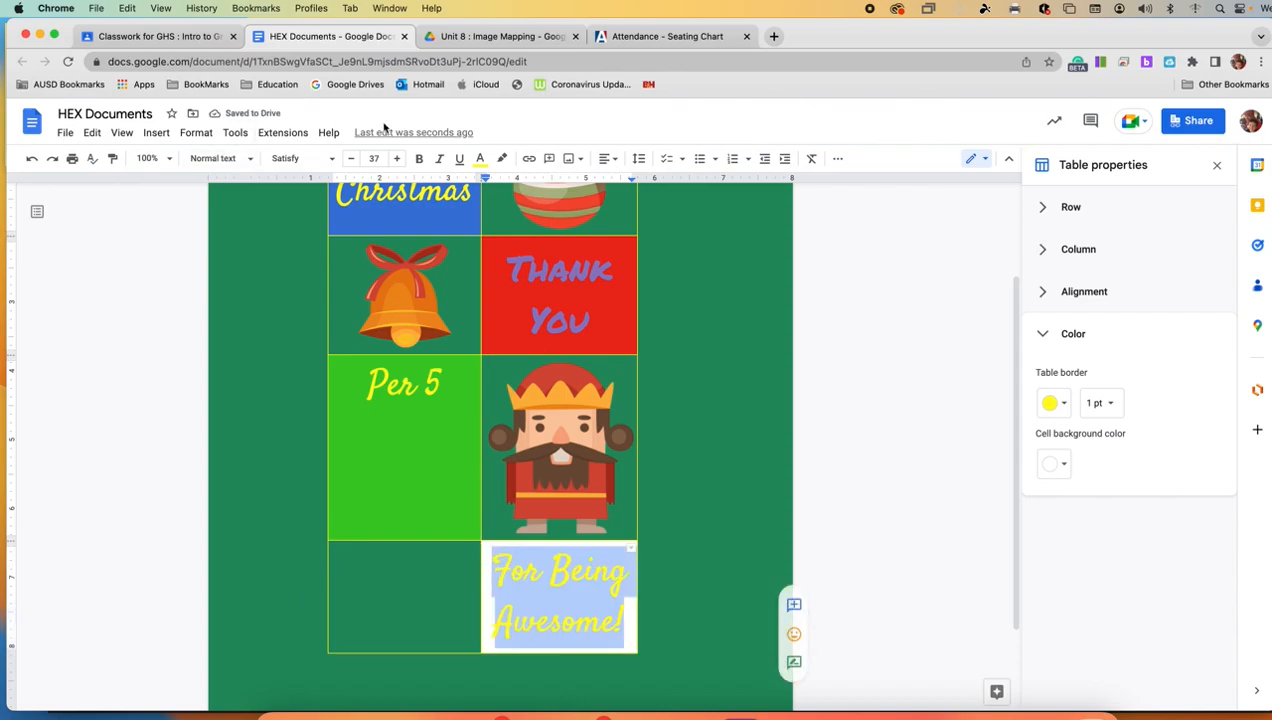
click(480, 158)
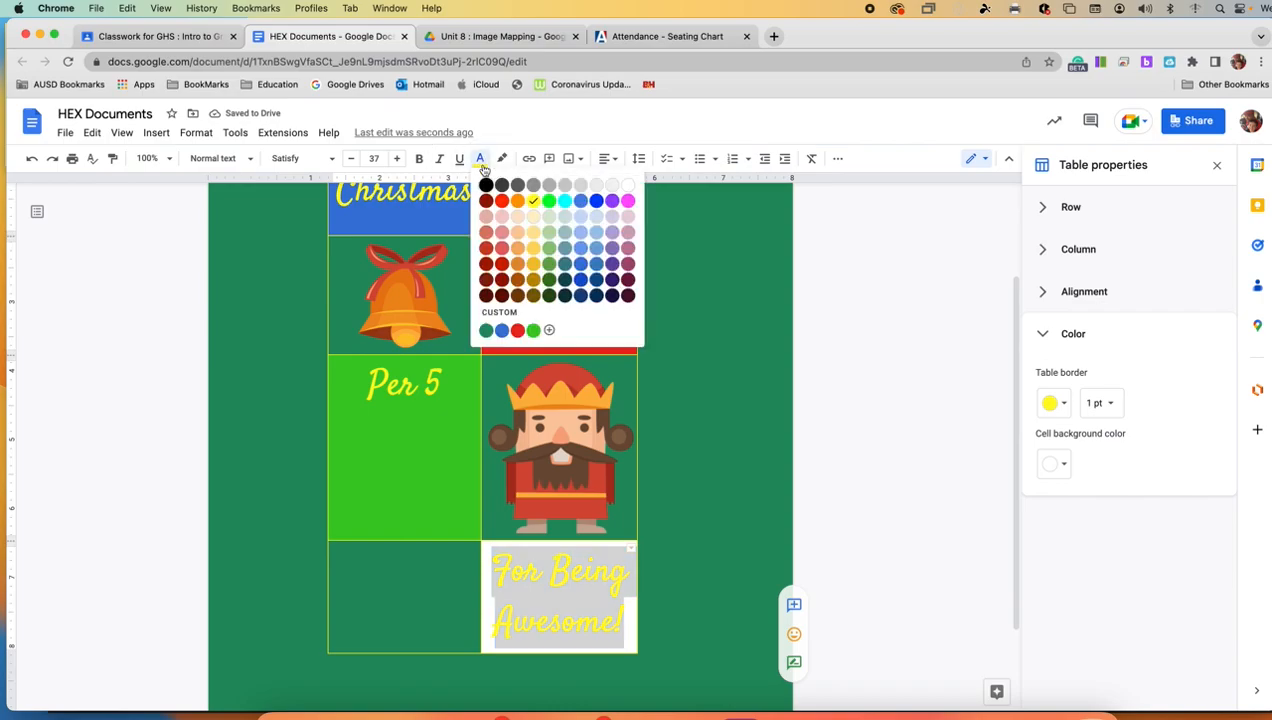
click(486, 331)
Insert snow_globe.png from the pngs folder into the empty cell beside For Being Awesome!
click(397, 591)
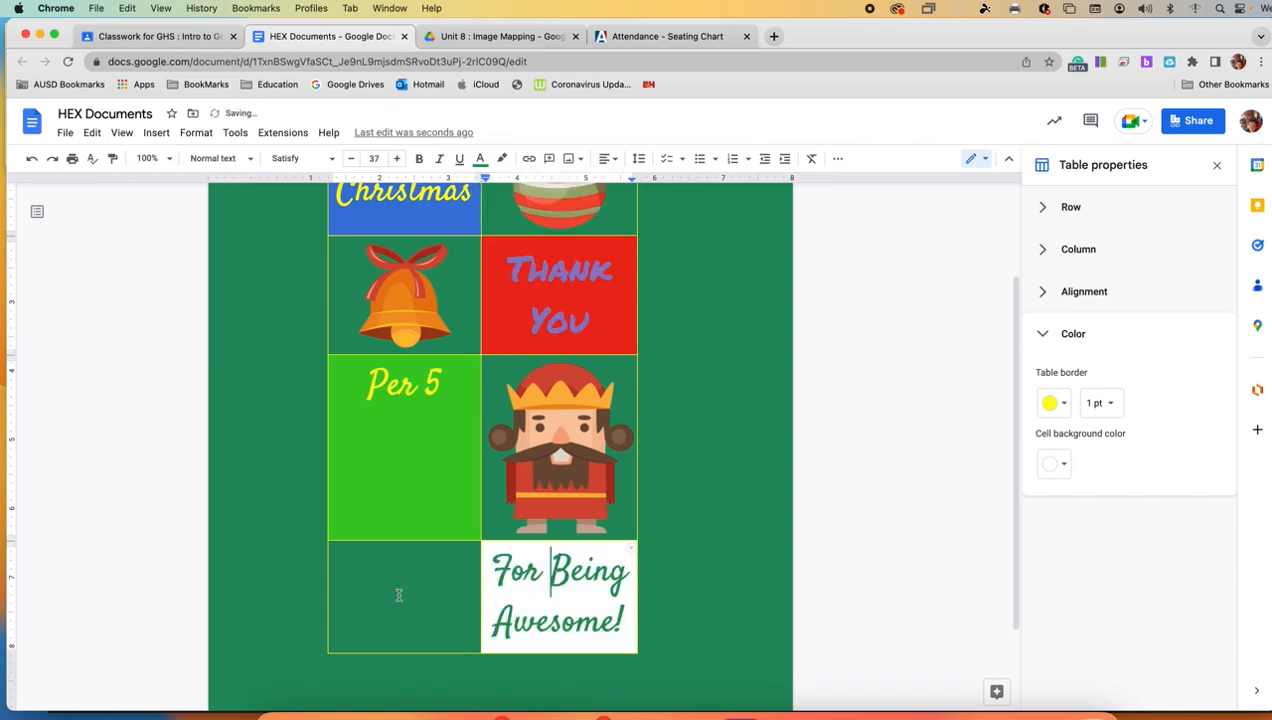
key(super+Tab)
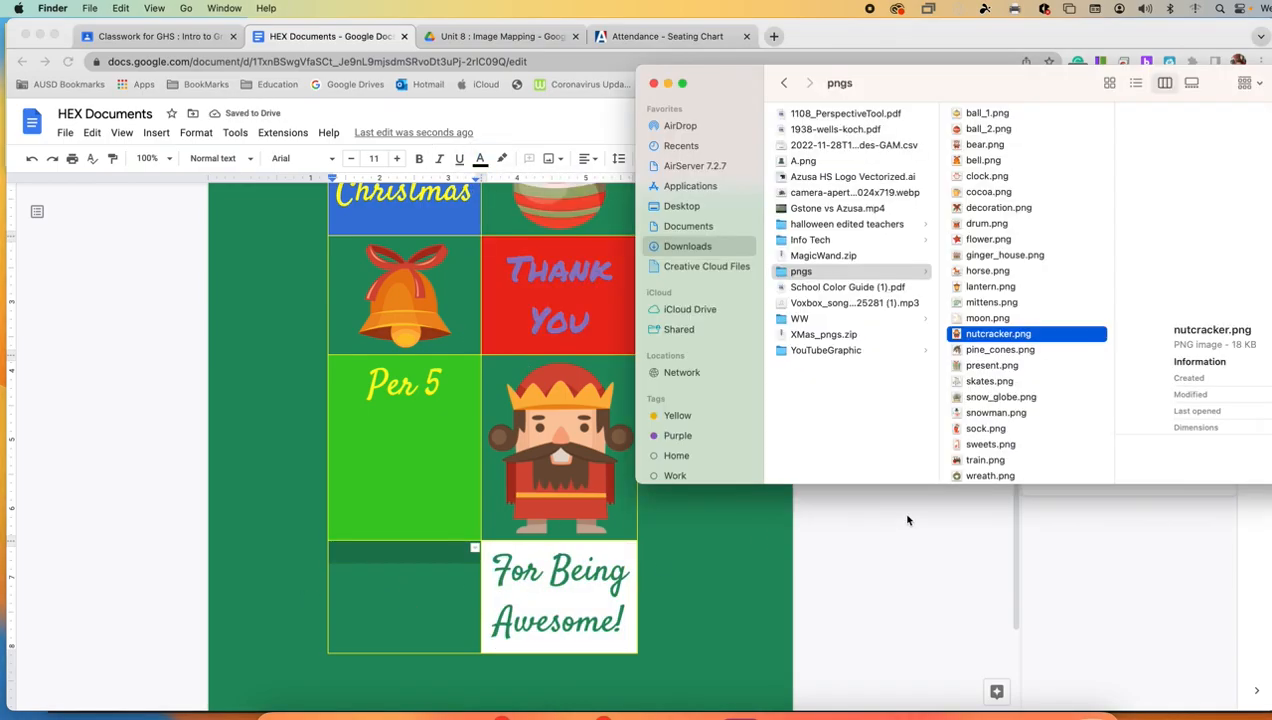
click(990, 399)
drag(993, 399, 445, 637)
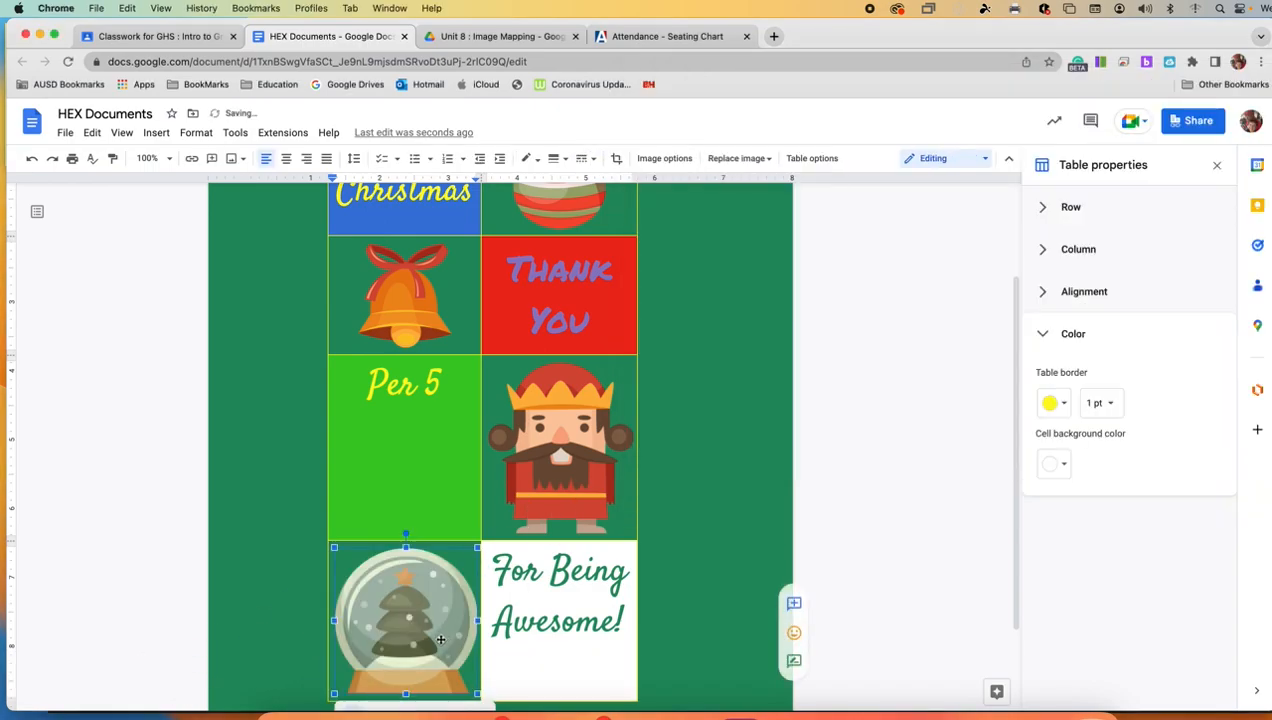
Look over the finished table and examine who has access to the document in its sharing settings
scroll(442, 635, up, 3)
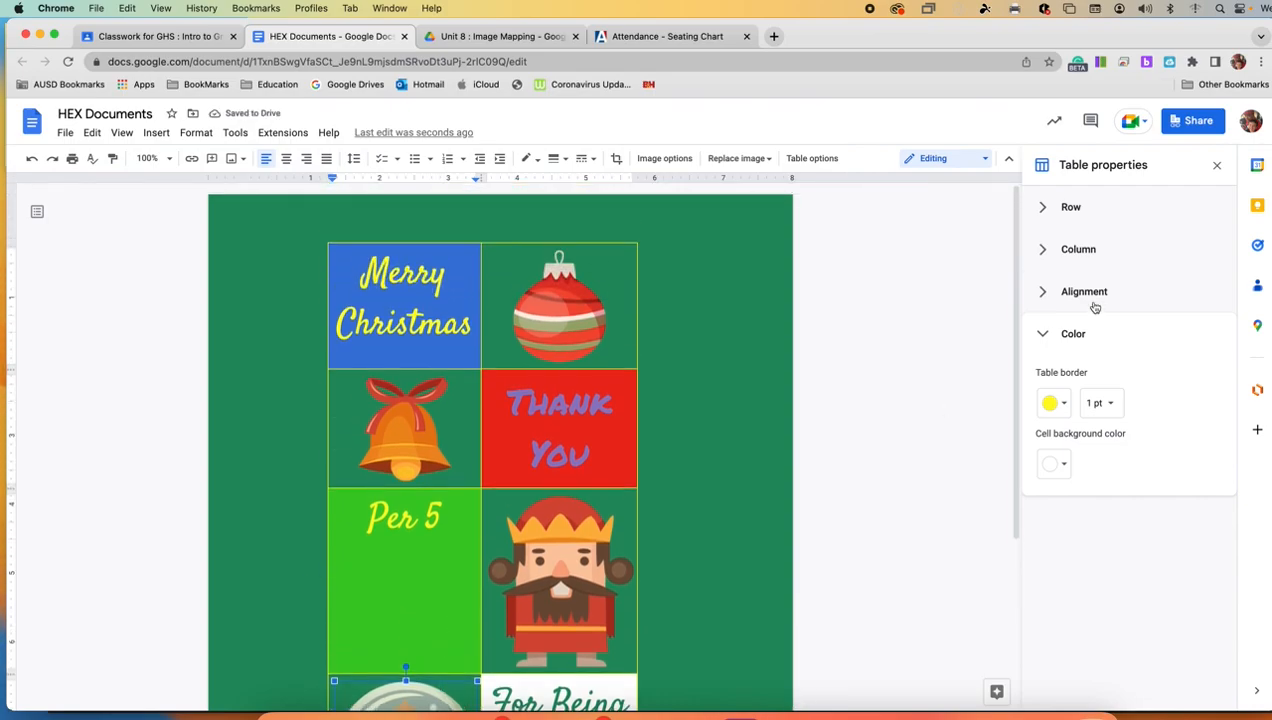
scroll(435, 408, down, 2)
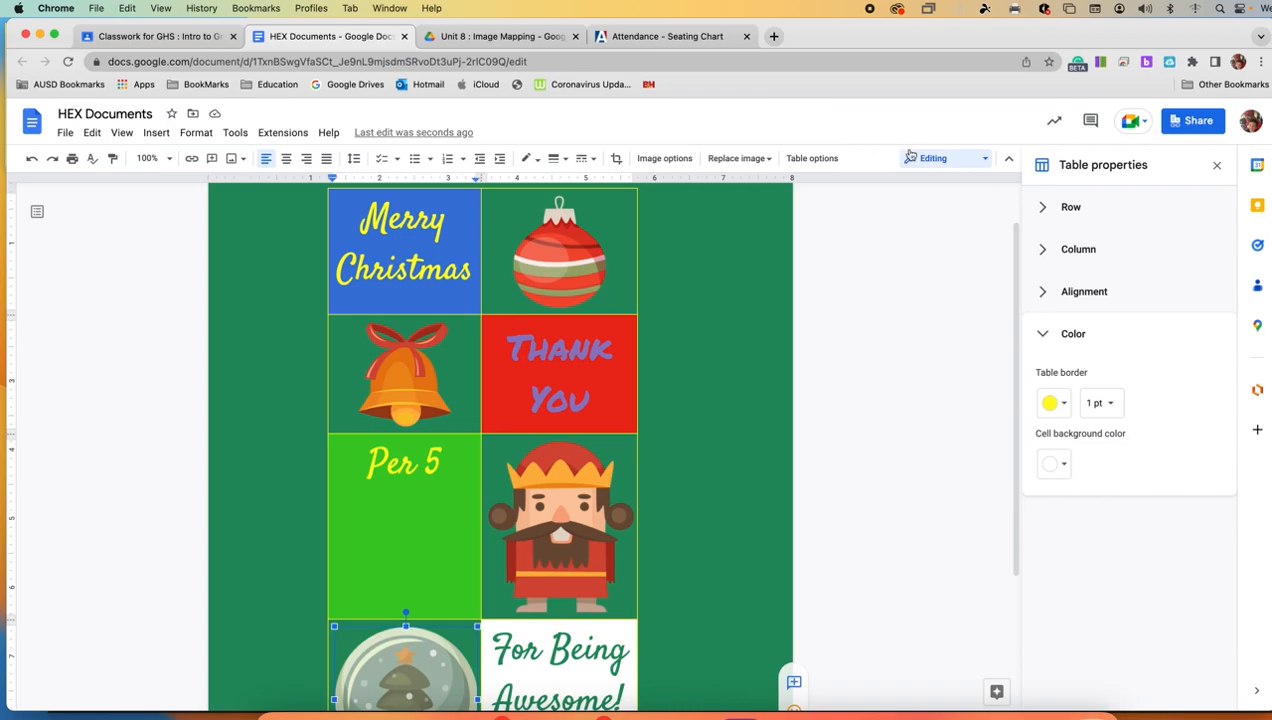
click(1193, 120)
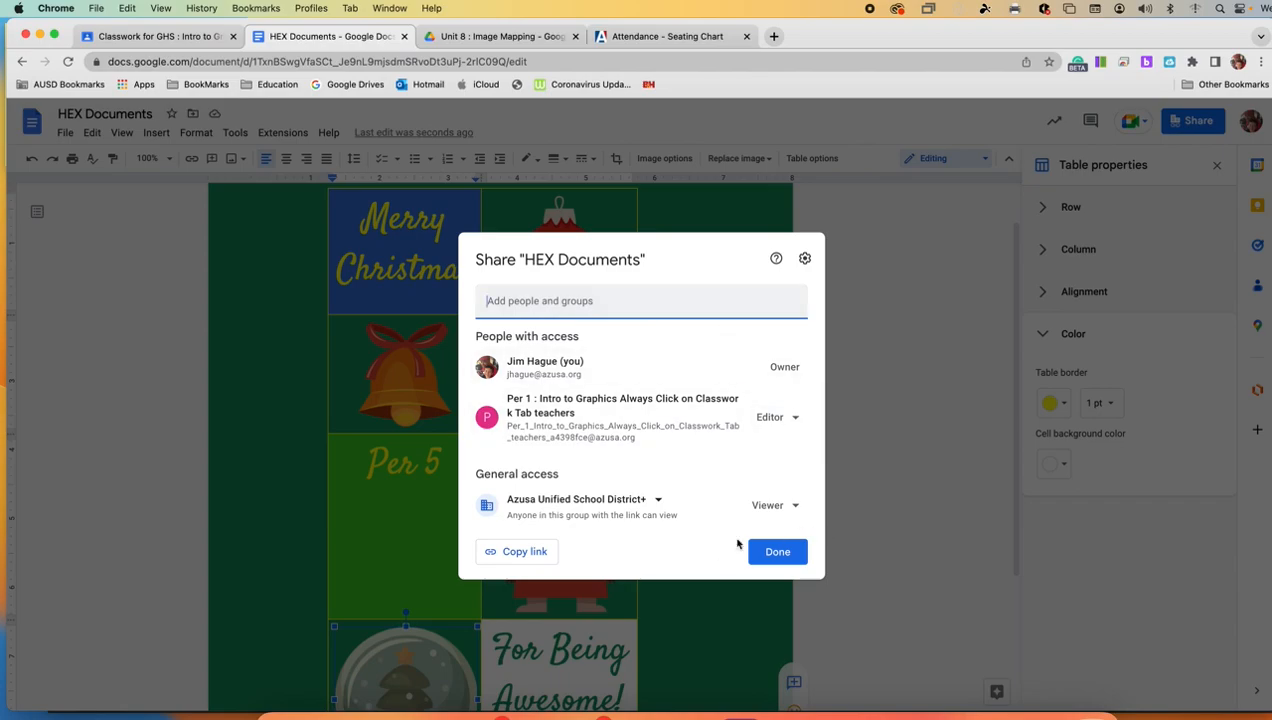
click(765, 553)
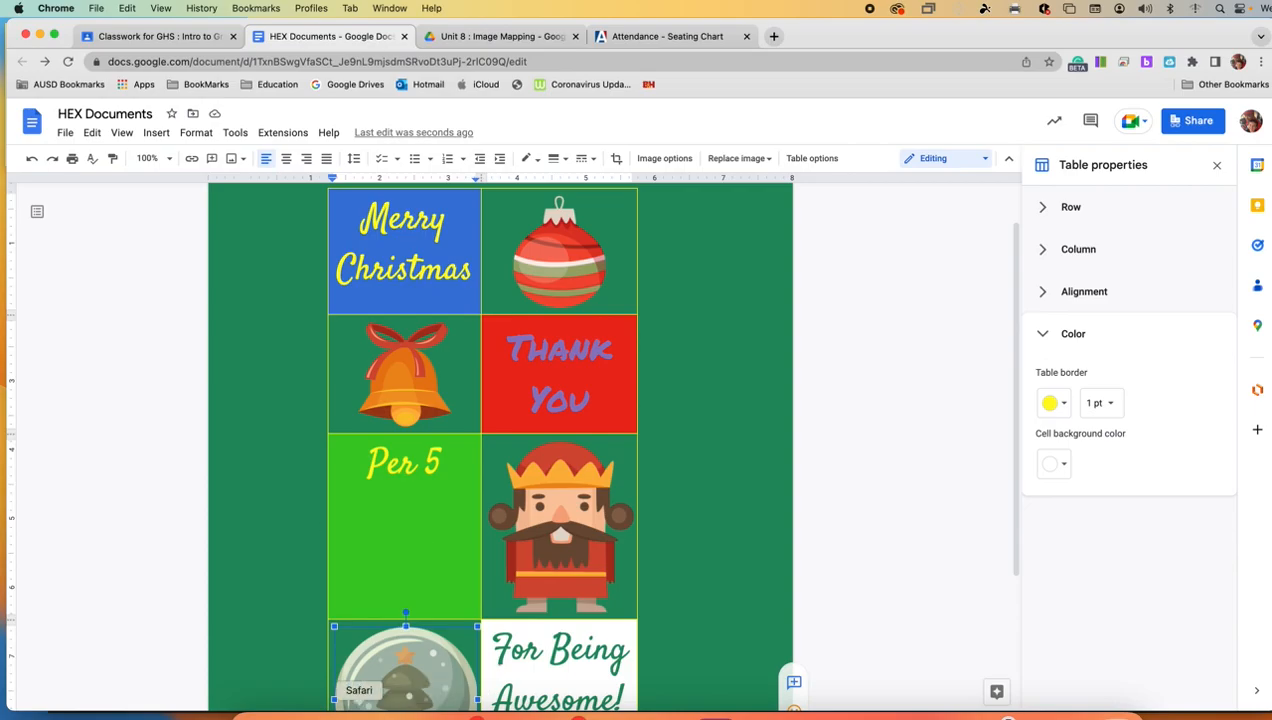
click(308, 715)
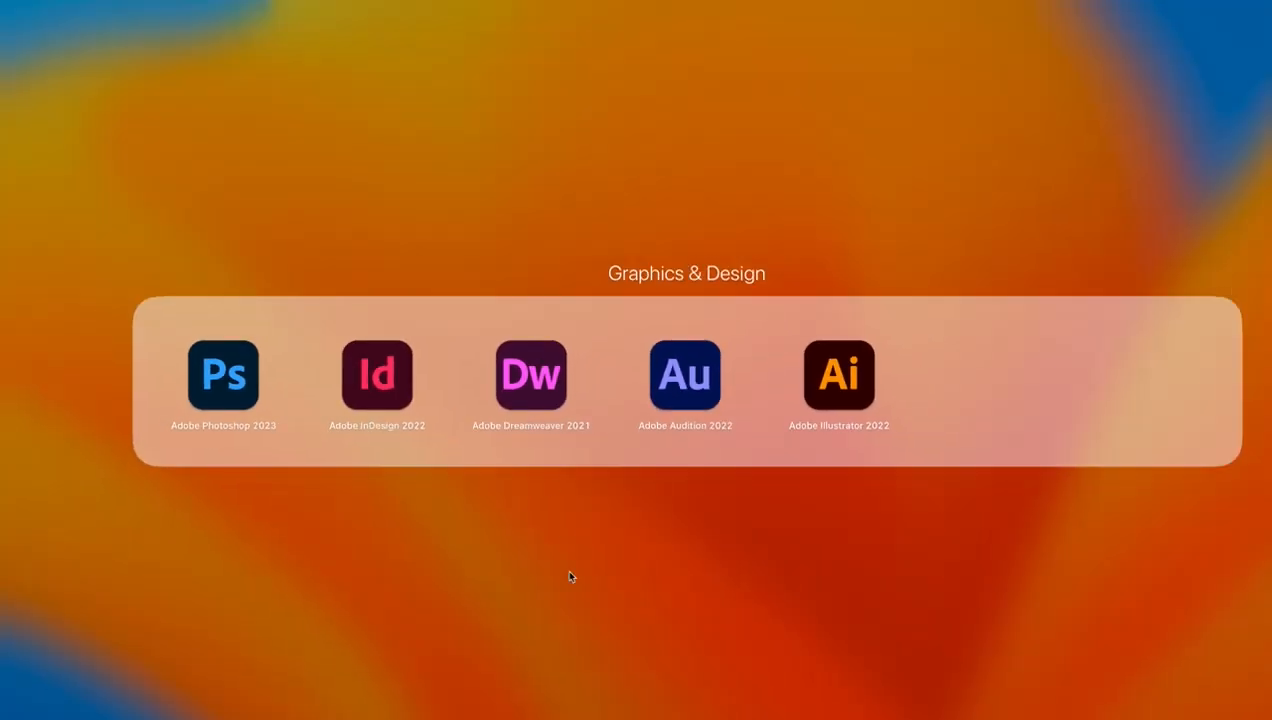
click(570, 576)
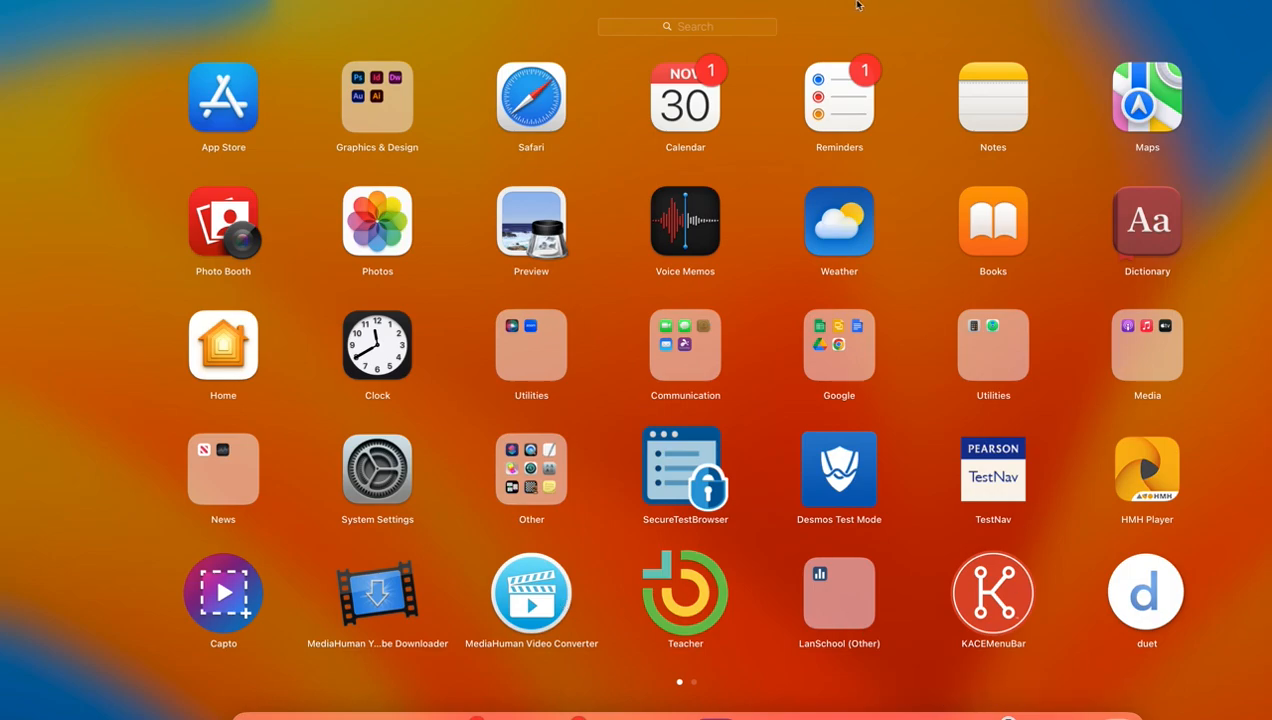
click(865, 46)
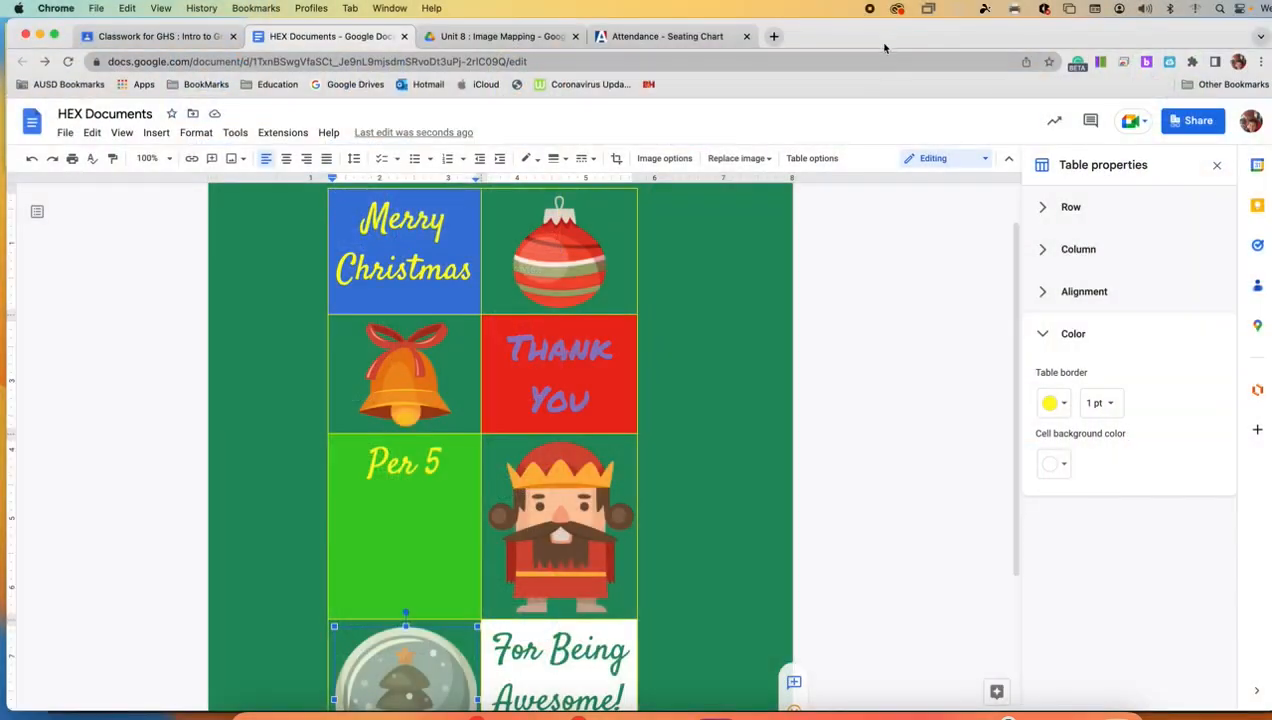